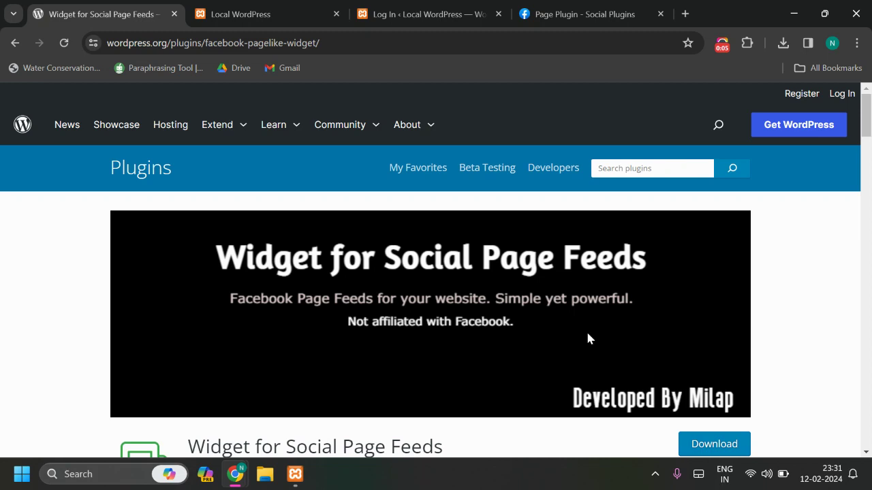
Read through the Widget for Social Page Feeds plugin page on wordpress.org.
{"action": "scroll", "coordinate": [428, 257], "scroll_direction": "down", "scroll_amount": 3}
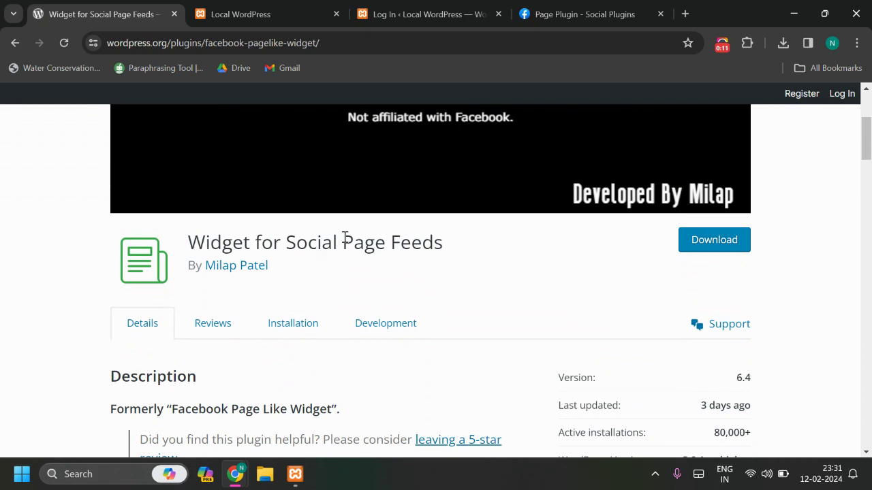
{"action": "scroll", "coordinate": [344, 237], "scroll_direction": "down", "scroll_amount": 2}
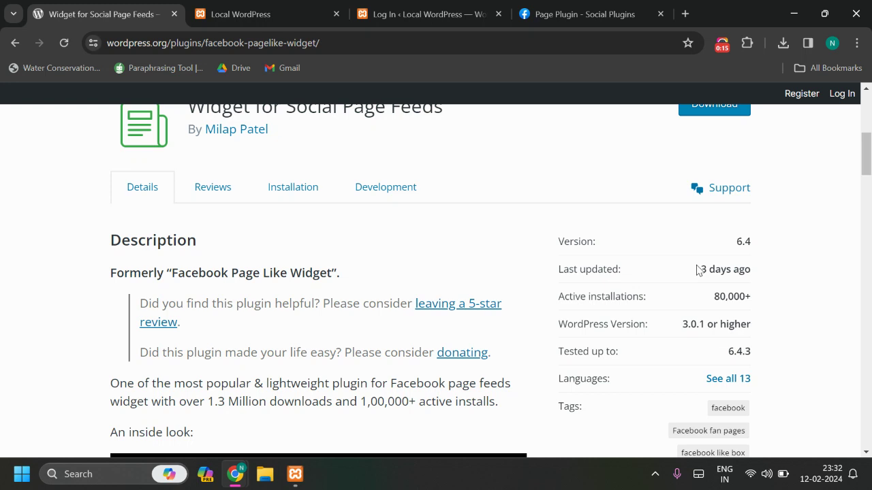
{"action": "scroll", "coordinate": [696, 270], "scroll_direction": "down", "scroll_amount": 4}
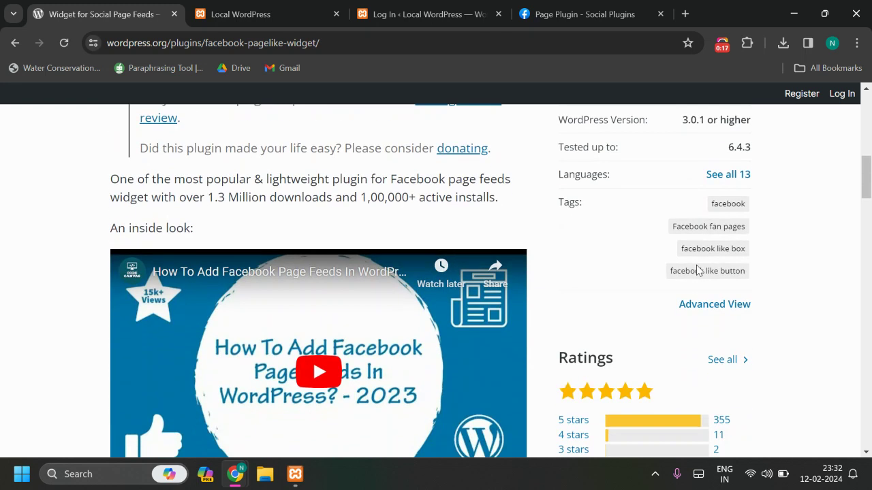
{"action": "scroll", "coordinate": [696, 270], "scroll_direction": "up", "scroll_amount": 2}
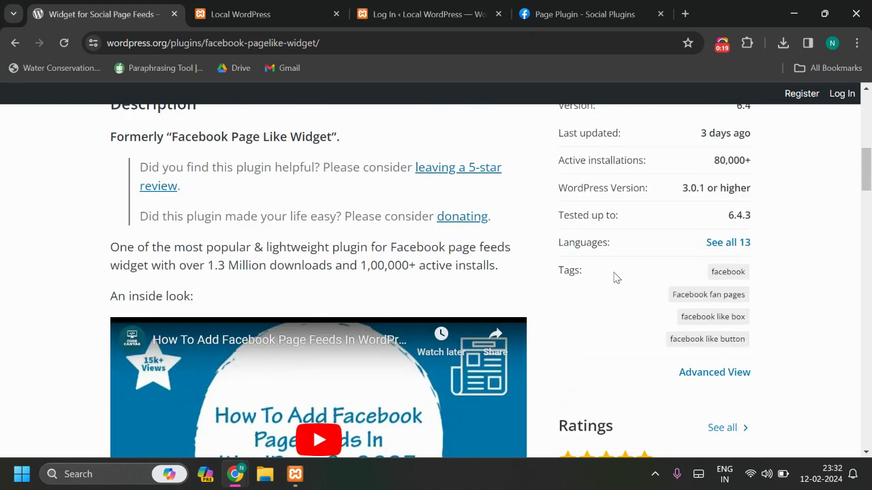
{"action": "scroll", "coordinate": [617, 277], "scroll_direction": "up", "scroll_amount": 1}
{"action": "scroll", "coordinate": [617, 277], "scroll_direction": "down", "scroll_amount": 4}
{"action": "scroll", "coordinate": [617, 277], "scroll_direction": "up", "scroll_amount": 6}
{"action": "scroll", "coordinate": [617, 277], "scroll_direction": "down", "scroll_amount": 3}
{"action": "scroll", "coordinate": [617, 277], "scroll_direction": "down", "scroll_amount": 4}
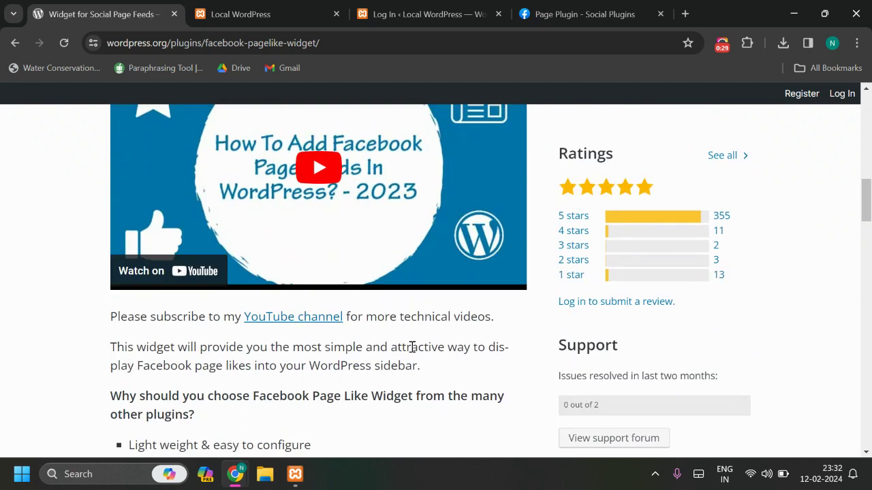
{"action": "scroll", "coordinate": [443, 368], "scroll_direction": "up", "scroll_amount": 4}
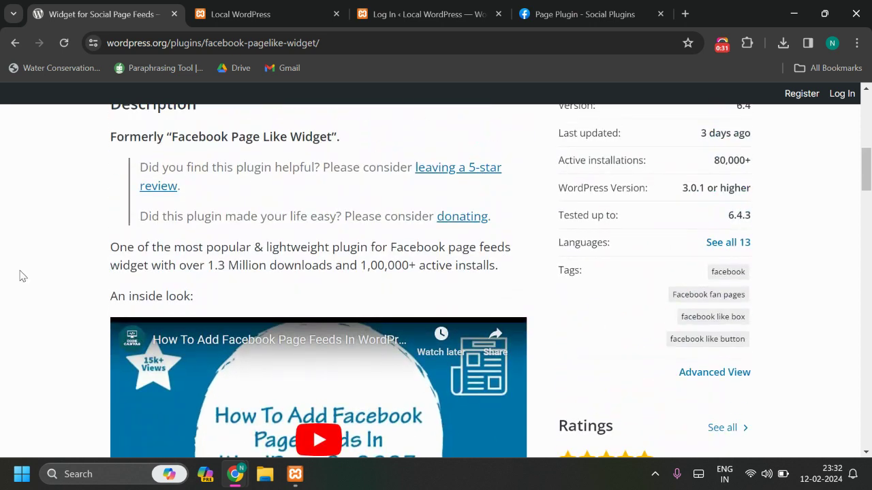
{"action": "scroll", "coordinate": [21, 276], "scroll_direction": "up", "scroll_amount": 7}
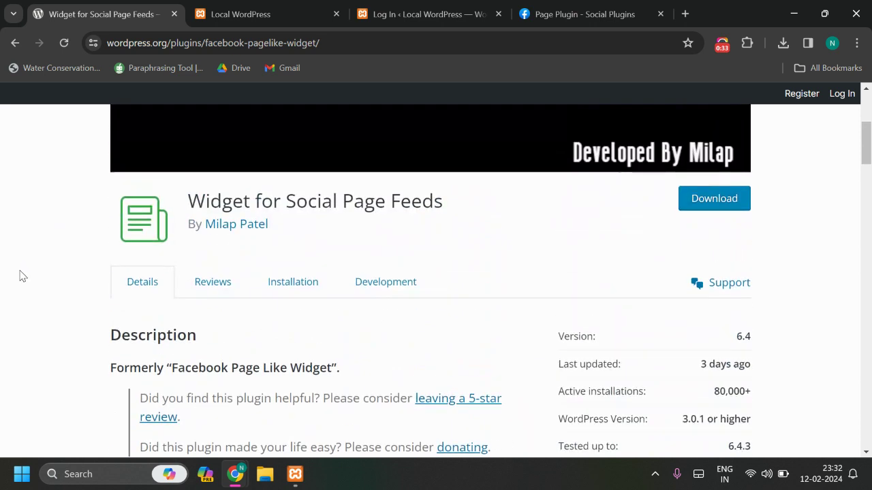
{"action": "scroll", "coordinate": [20, 276], "scroll_direction": "down", "scroll_amount": 5}
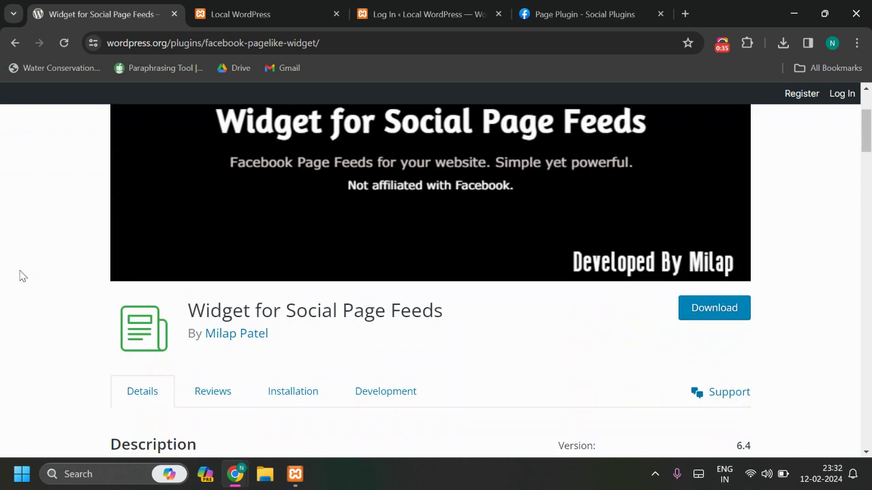
{"action": "scroll", "coordinate": [20, 276], "scroll_direction": "down", "scroll_amount": 4}
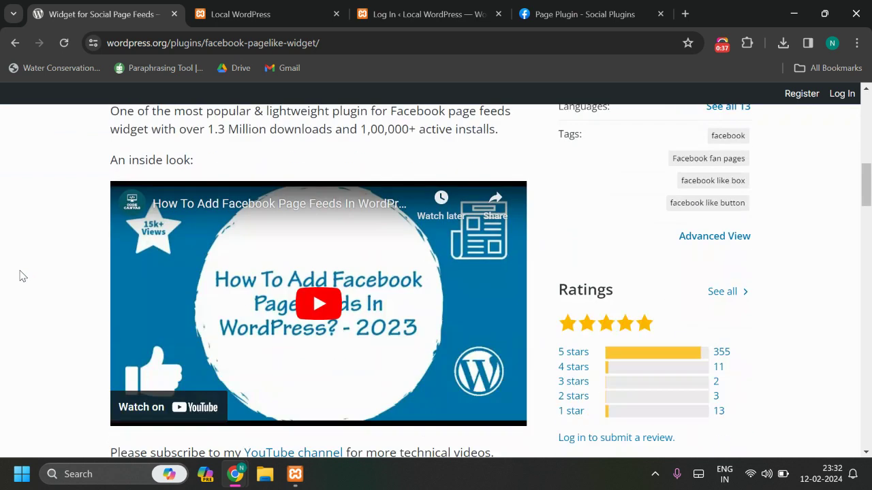
{"action": "scroll", "coordinate": [21, 276], "scroll_direction": "up", "scroll_amount": 2}
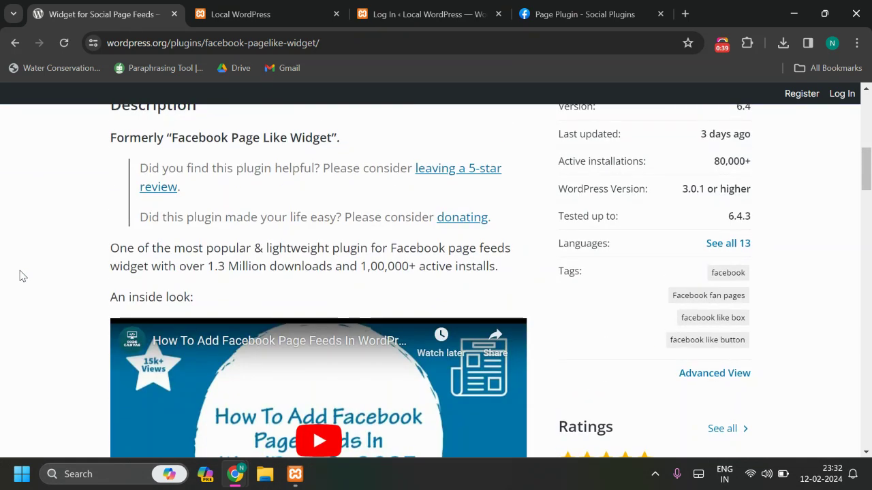
{"action": "scroll", "coordinate": [21, 276], "scroll_direction": "up", "scroll_amount": 2}
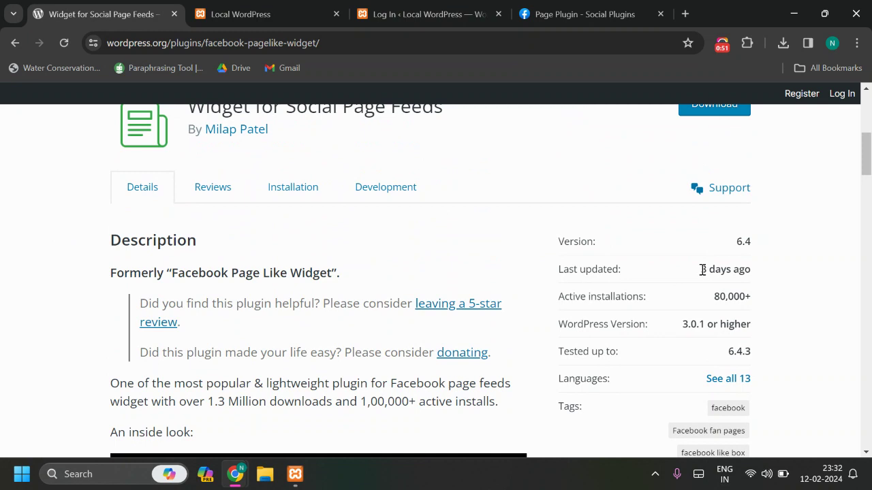
{"action": "left_click_drag", "start_coordinate": [703, 270], "coordinate": [753, 275]}
{"action": "left_click", "coordinate": [754, 276]}
Log in to the local WordPress site and review the Installed Plugins list.
{"action": "left_click", "coordinate": [412, 14]}
{"action": "left_click", "coordinate": [510, 338]}
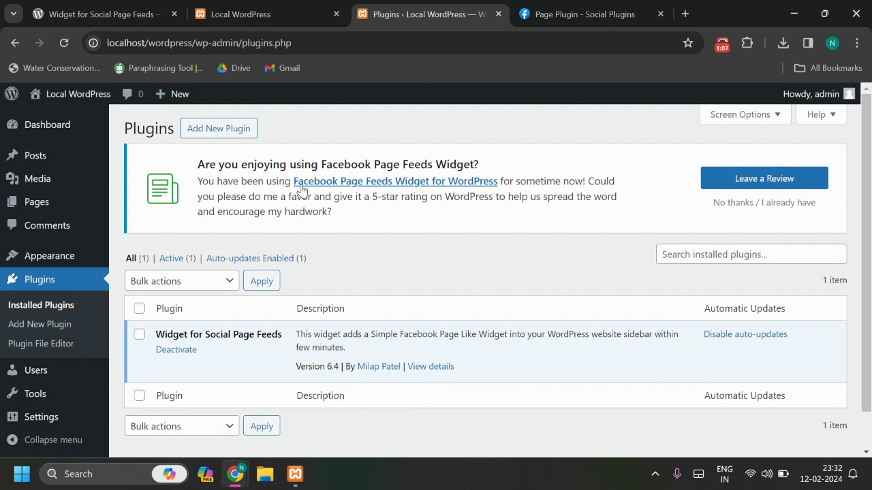
{"action": "scroll", "coordinate": [353, 244], "scroll_direction": "down", "scroll_amount": 1}
{"action": "left_click_drag", "start_coordinate": [157, 294], "coordinate": [282, 295]}
{"action": "left_click", "coordinate": [270, 310]}
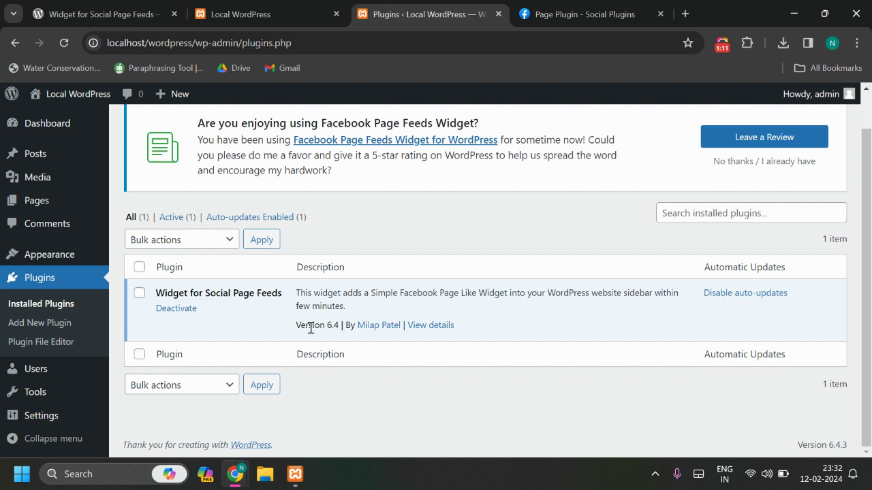
Compare the wordpress.org plugin page with the installed, active Widget for Social Page Feeds 6.4.
{"action": "left_click", "coordinate": [86, 14]}
{"action": "scroll", "coordinate": [661, 300], "scroll_direction": "up", "scroll_amount": 3}
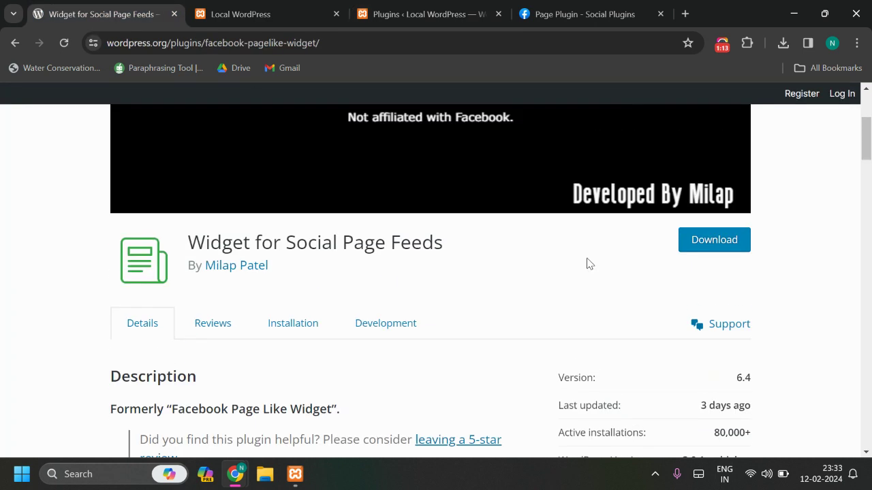
{"action": "scroll", "coordinate": [679, 310], "scroll_direction": "down", "scroll_amount": 1}
{"action": "left_click_drag", "start_coordinate": [743, 311], "coordinate": [755, 318]}
{"action": "left_click", "coordinate": [755, 317]}
{"action": "left_click", "coordinate": [447, 5]}
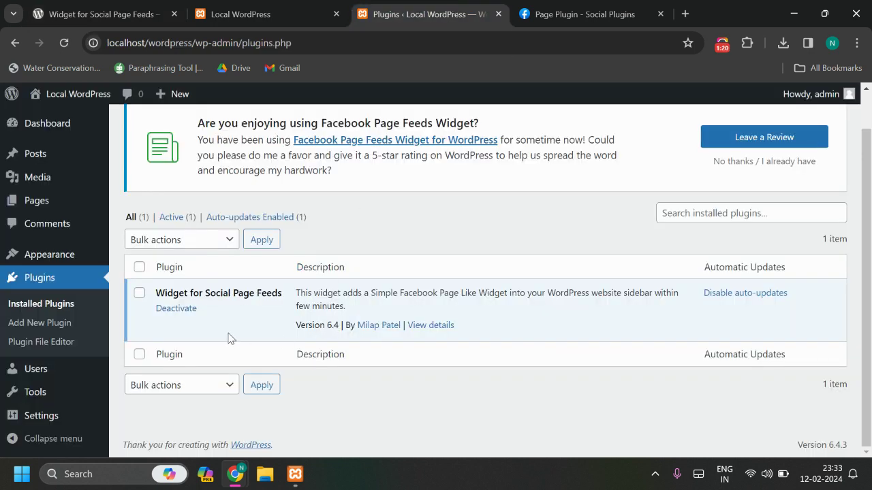
Open the Widgets editor and start inserting a block into the Sidebar Widget Area.
{"action": "mouse_move", "coordinate": [87, 262]}
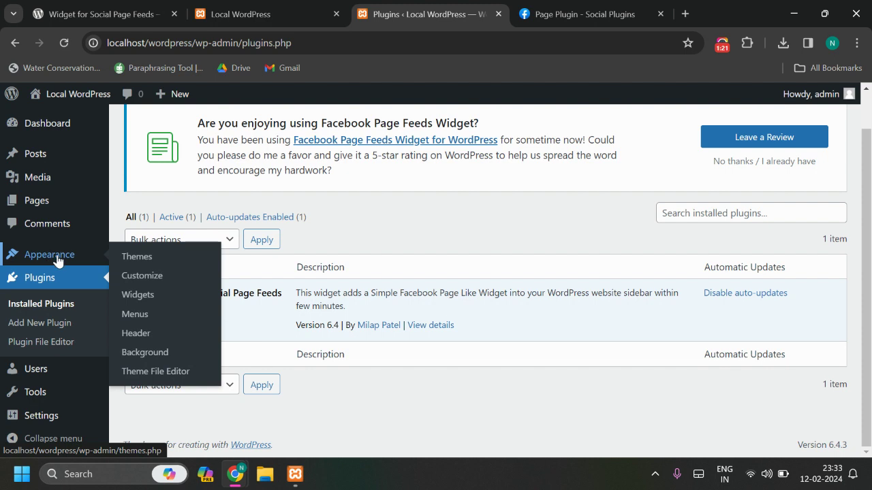
{"action": "left_click", "coordinate": [150, 295]}
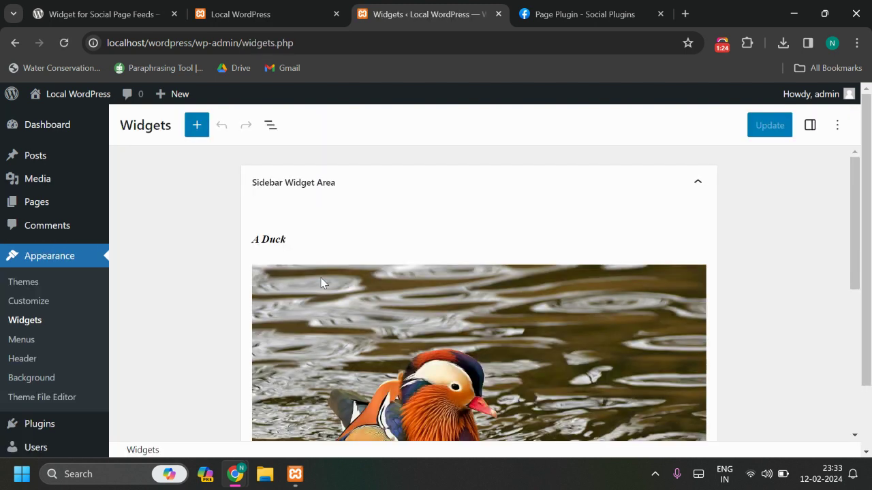
{"action": "left_click", "coordinate": [684, 197]}
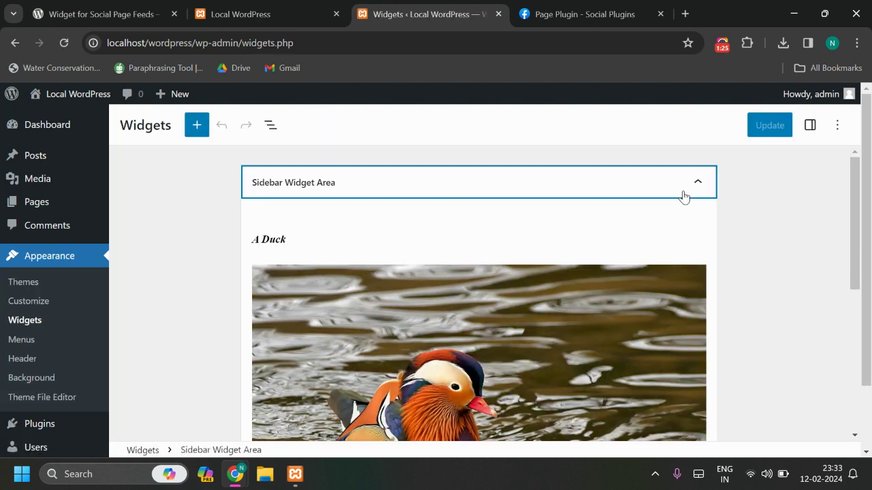
{"action": "scroll", "coordinate": [354, 290], "scroll_direction": "down", "scroll_amount": 5}
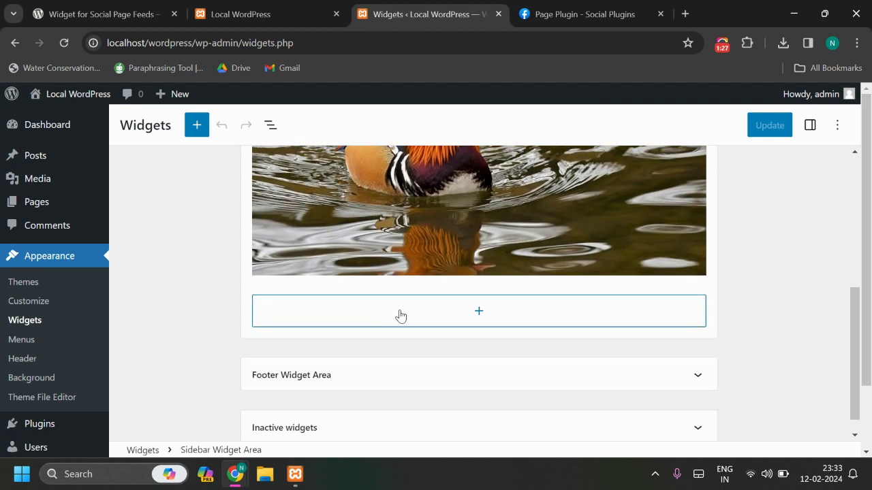
{"action": "left_click", "coordinate": [410, 313]}
{"action": "scroll", "coordinate": [407, 320], "scroll_direction": "down", "scroll_amount": 1}
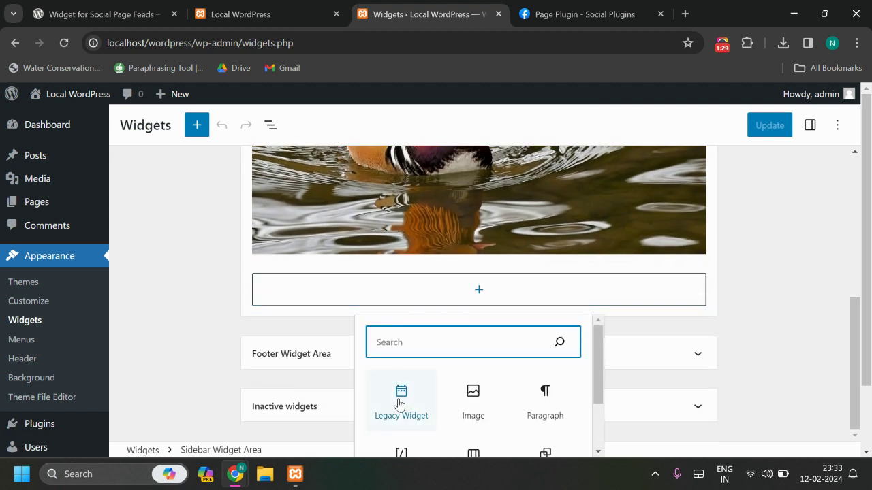
{"action": "scroll", "coordinate": [246, 374], "scroll_direction": "down", "scroll_amount": 2}
Insert a Legacy Widget block, then delete the empty block.
{"action": "left_click", "coordinate": [402, 408]}
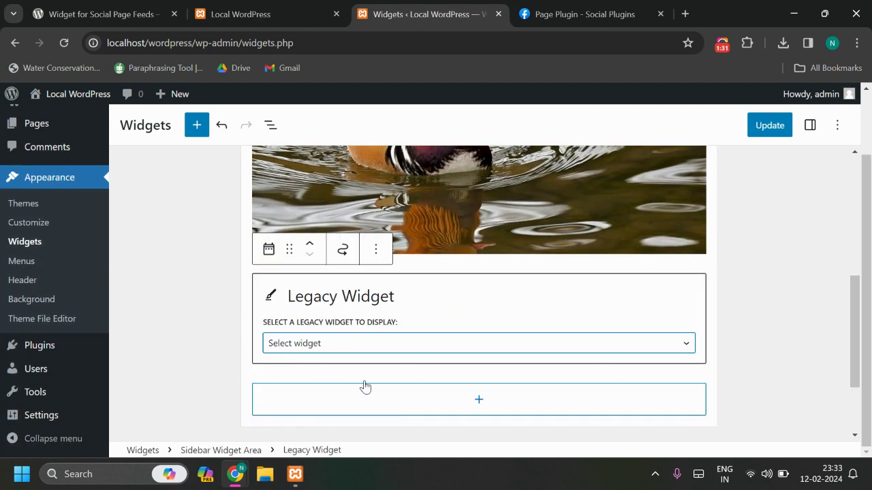
{"action": "left_click", "coordinate": [312, 346]}
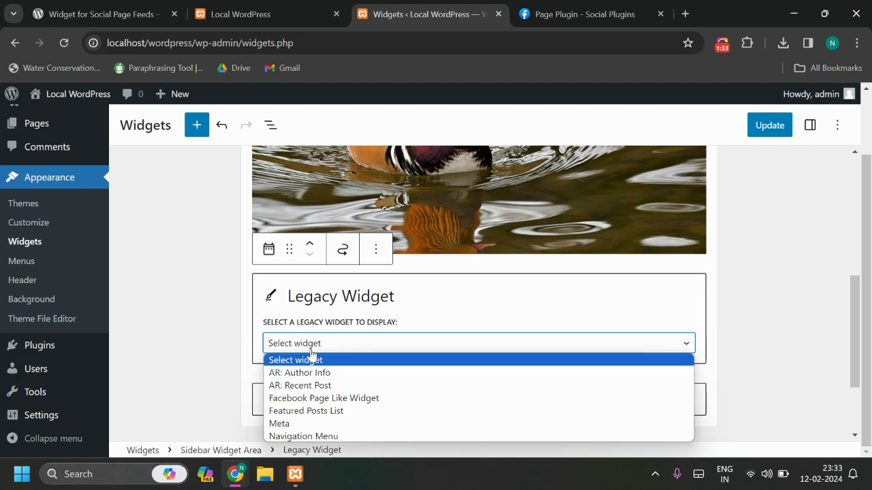
{"action": "left_click", "coordinate": [375, 249]}
{"action": "left_click", "coordinate": [375, 249]}
{"action": "scroll", "coordinate": [388, 341], "scroll_direction": "down", "scroll_amount": 1}
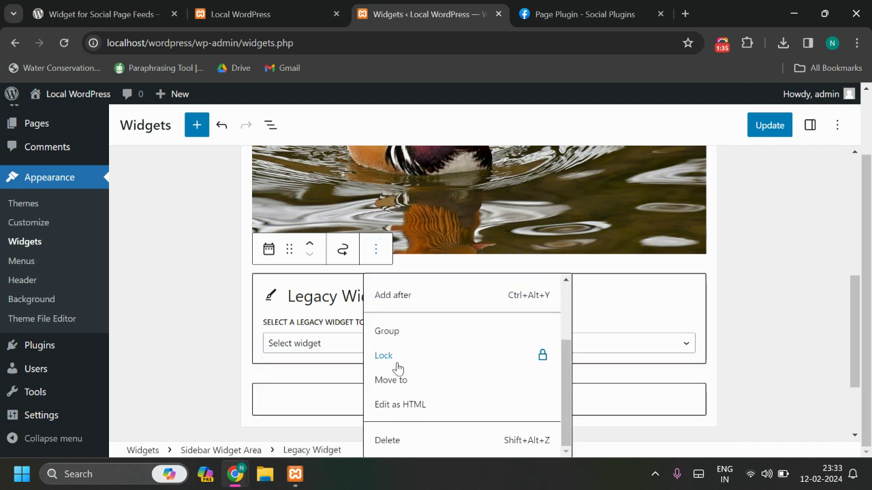
{"action": "left_click", "coordinate": [387, 440]}
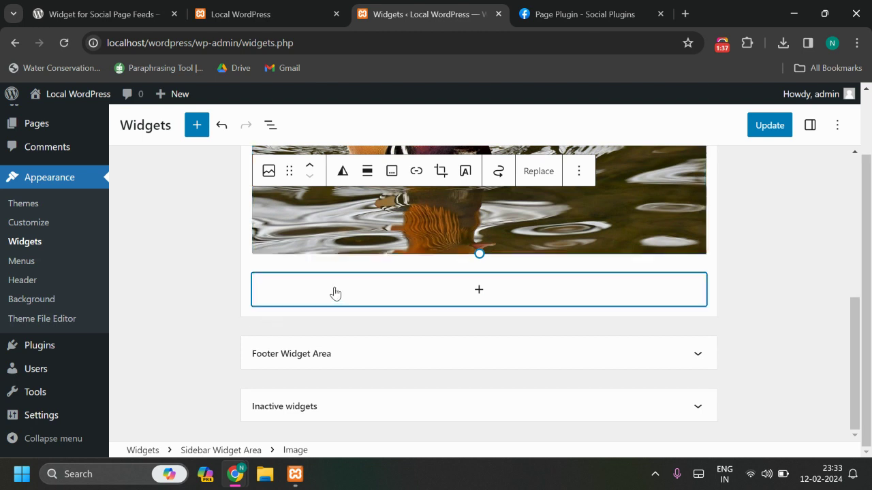
Search 'fa' and add the Facebook Page Like Widget below the duck image.
{"action": "left_click", "coordinate": [335, 292]}
{"action": "type", "text": "fa"}
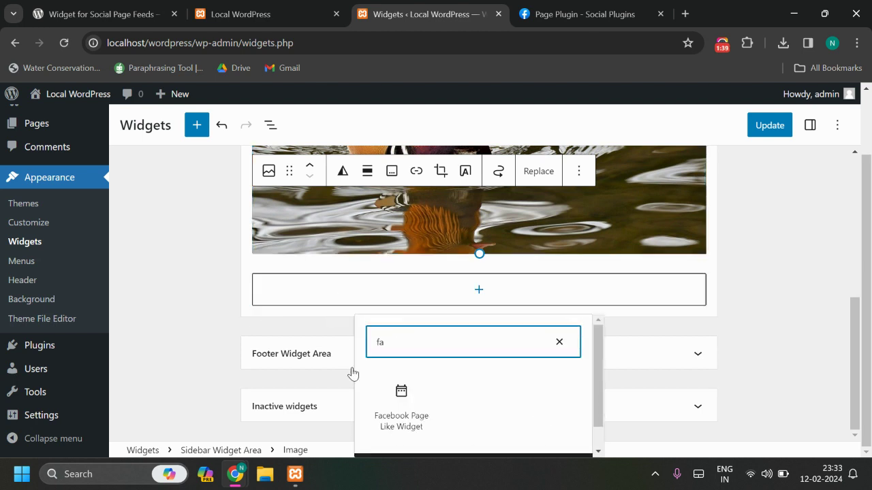
{"action": "left_click", "coordinate": [398, 414]}
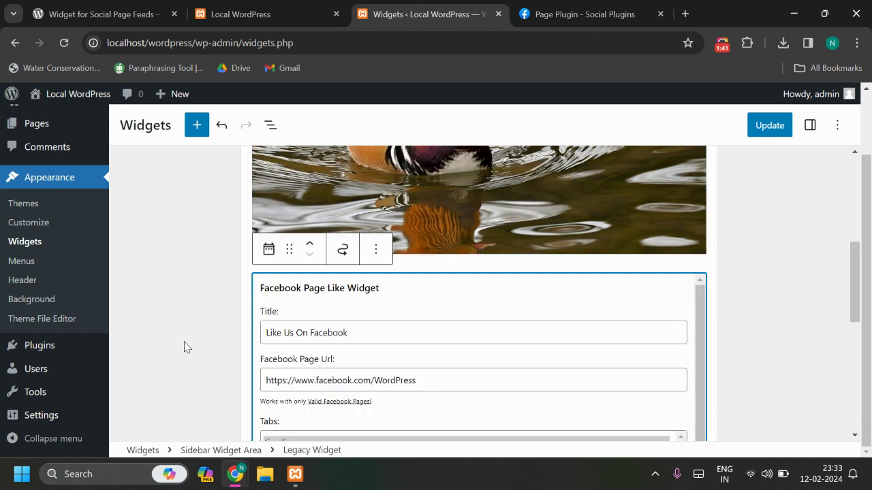
Preview the Facebook widget, then reopen its form and select the Facebook Page Url.
{"action": "scroll", "coordinate": [186, 347], "scroll_direction": "down", "scroll_amount": 2}
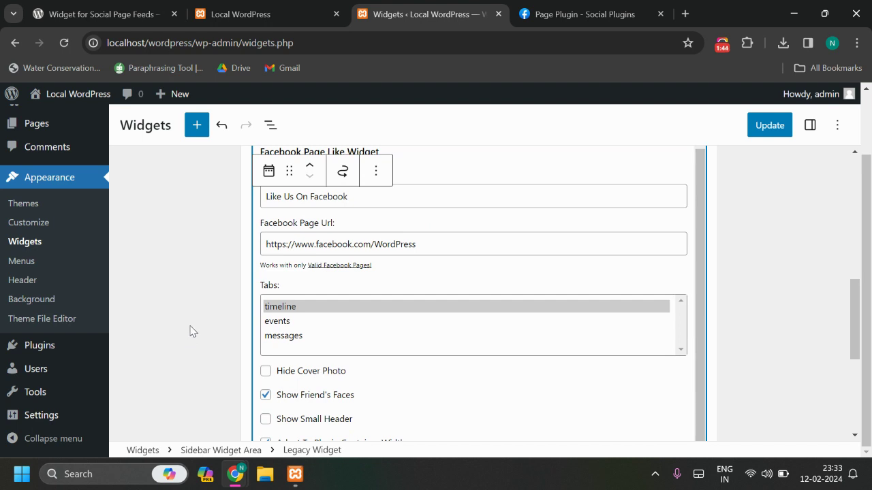
{"action": "left_click", "coordinate": [190, 331]}
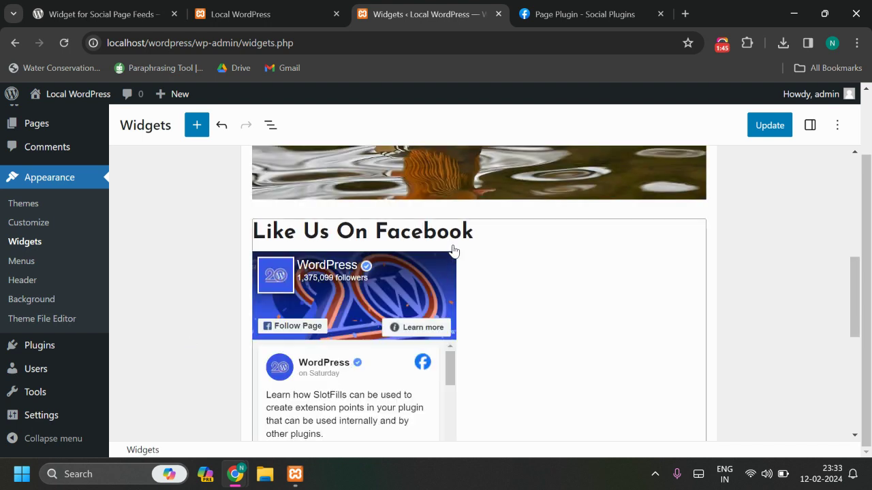
{"action": "left_click", "coordinate": [454, 251]}
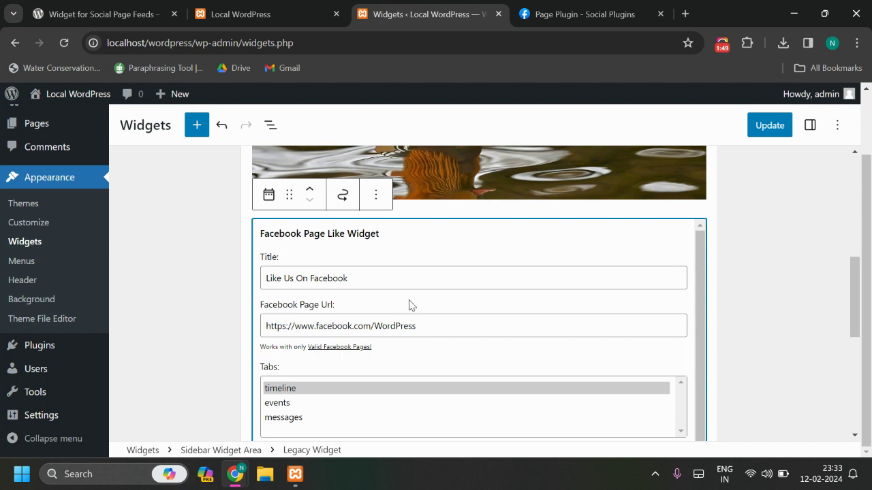
{"action": "left_click_drag", "start_coordinate": [429, 327], "coordinate": [268, 323]}
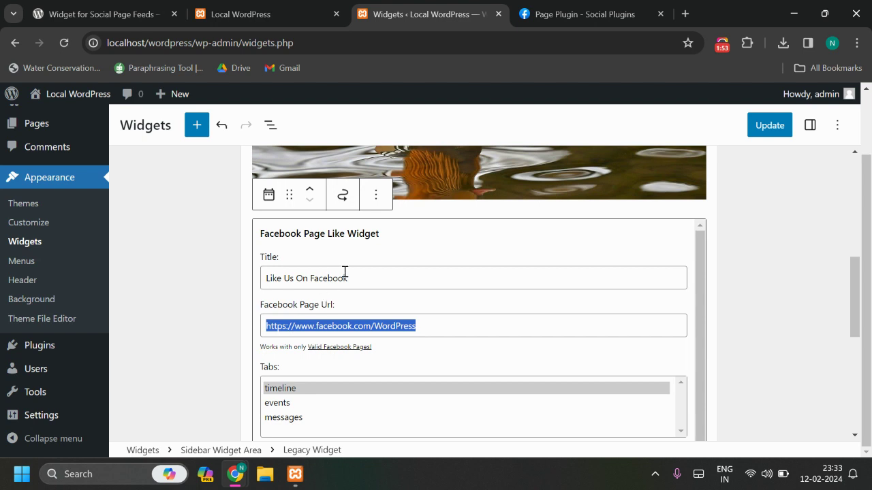
Review settings: Show Friend's Faces, Adapt To Plugin Container Width, height 500, English (US).
{"action": "scroll", "coordinate": [231, 325], "scroll_direction": "down", "scroll_amount": 2}
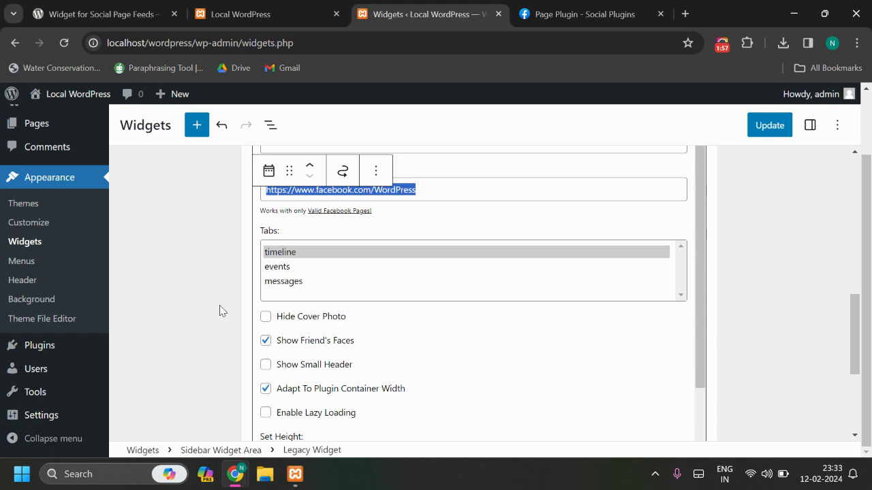
{"action": "scroll", "coordinate": [220, 309], "scroll_direction": "down", "scroll_amount": 1}
{"action": "scroll", "coordinate": [304, 255], "scroll_direction": "down", "scroll_amount": 1}
{"action": "scroll", "coordinate": [304, 256], "scroll_direction": "down", "scroll_amount": 1}
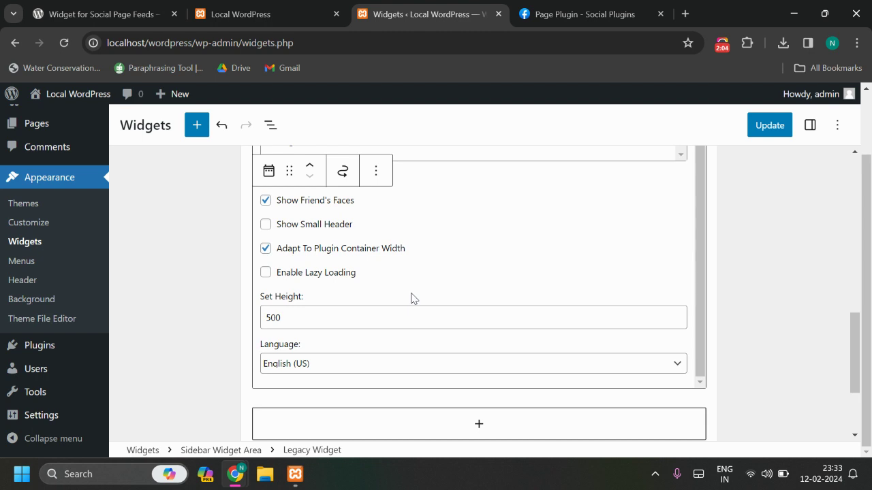
{"action": "scroll", "coordinate": [412, 298], "scroll_direction": "up", "scroll_amount": 2}
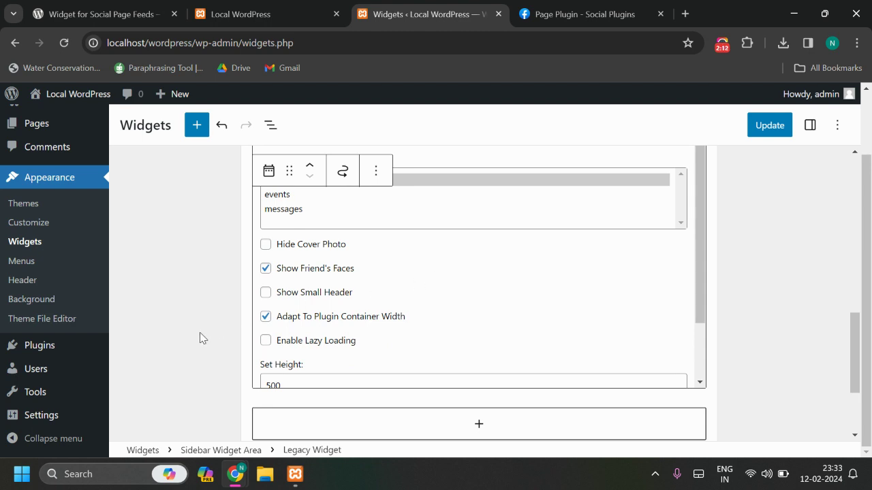
{"action": "key", "text": "shift+Tab"}
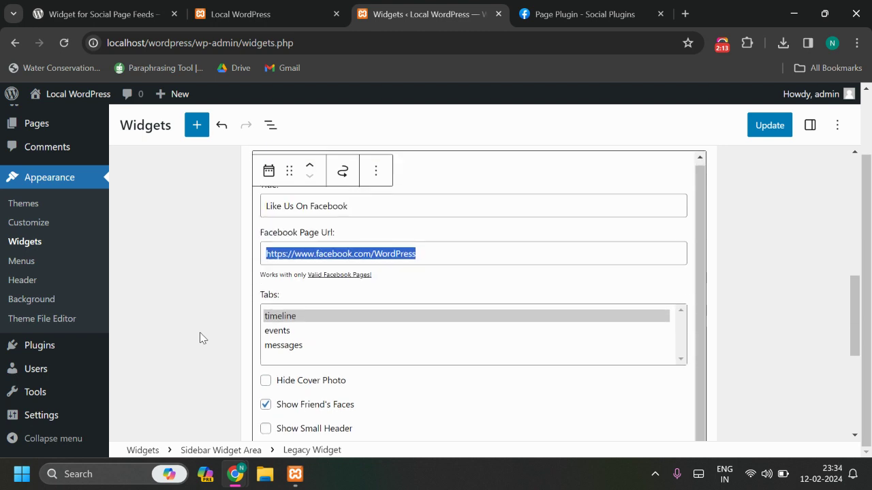
{"action": "scroll", "coordinate": [200, 332], "scroll_direction": "down", "scroll_amount": 2}
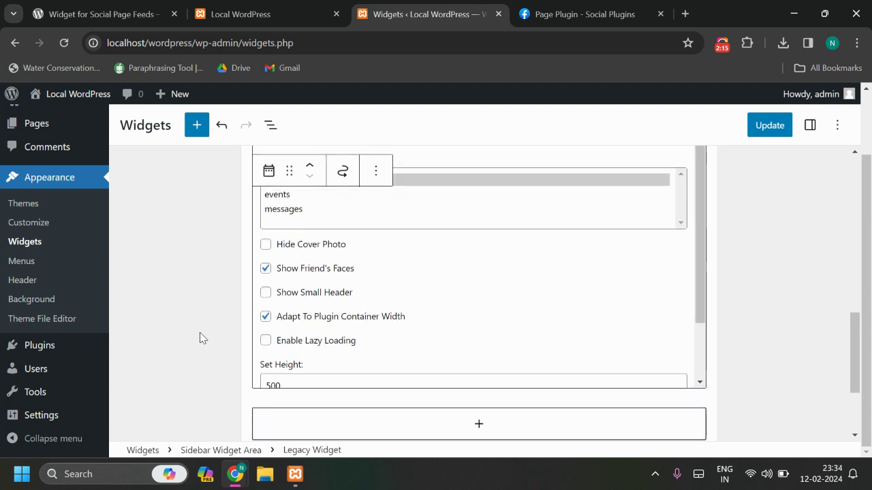
{"action": "scroll", "coordinate": [442, 284], "scroll_direction": "down", "scroll_amount": 5}
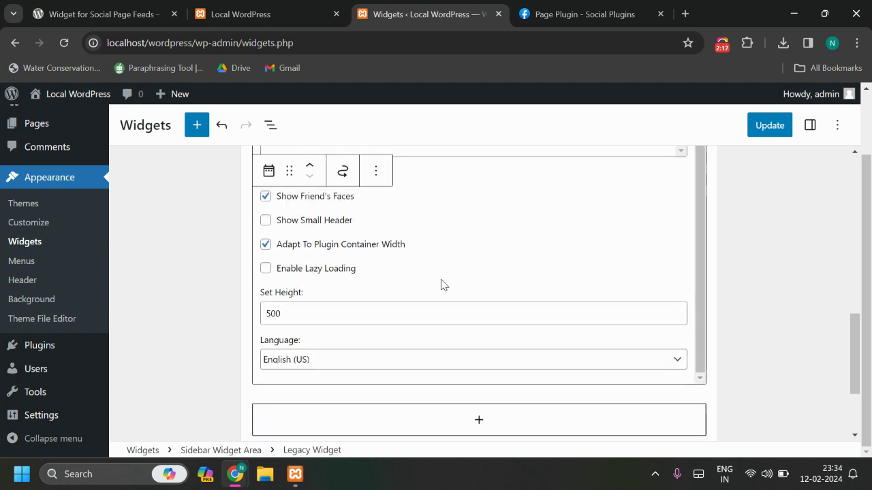
{"action": "scroll", "coordinate": [187, 335], "scroll_direction": "up", "scroll_amount": 5}
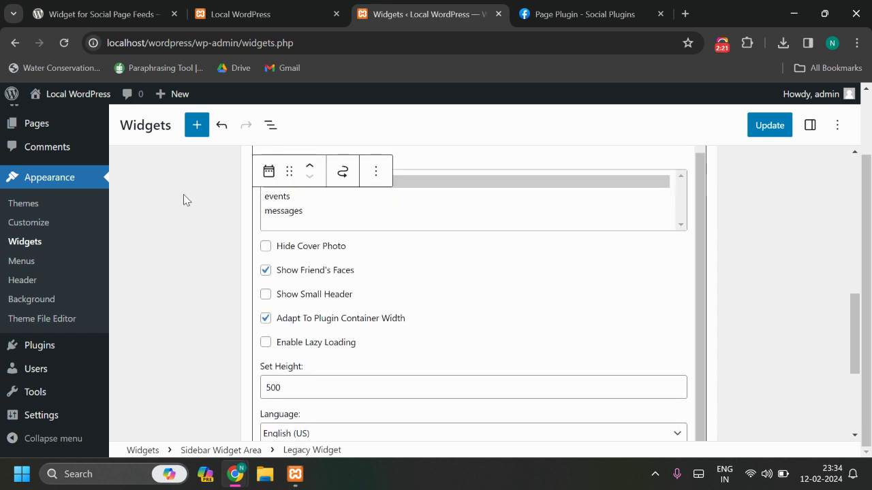
Consult the Widget for Social Page Feeds description on wordpress.org.
{"action": "left_click", "coordinate": [128, 11]}
{"action": "scroll", "coordinate": [648, 323], "scroll_direction": "down", "scroll_amount": 2}
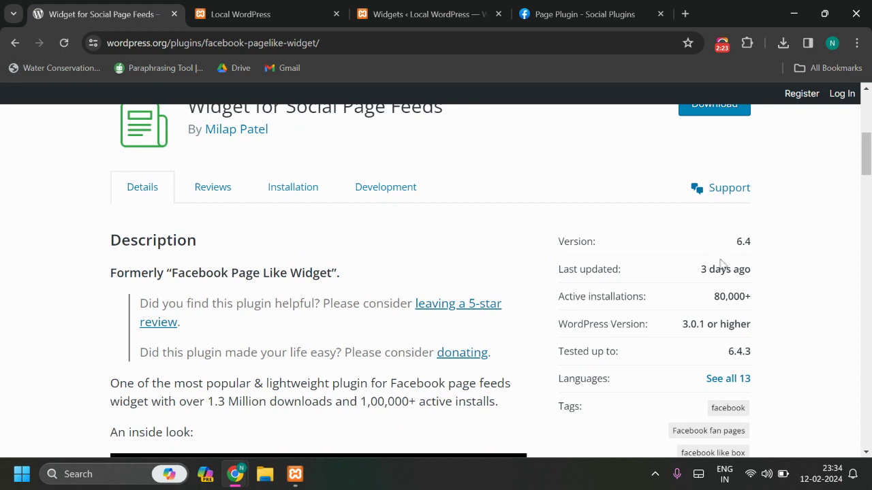
{"action": "left_click_drag", "start_coordinate": [736, 247], "coordinate": [751, 247]}
{"action": "left_click", "coordinate": [757, 259]}
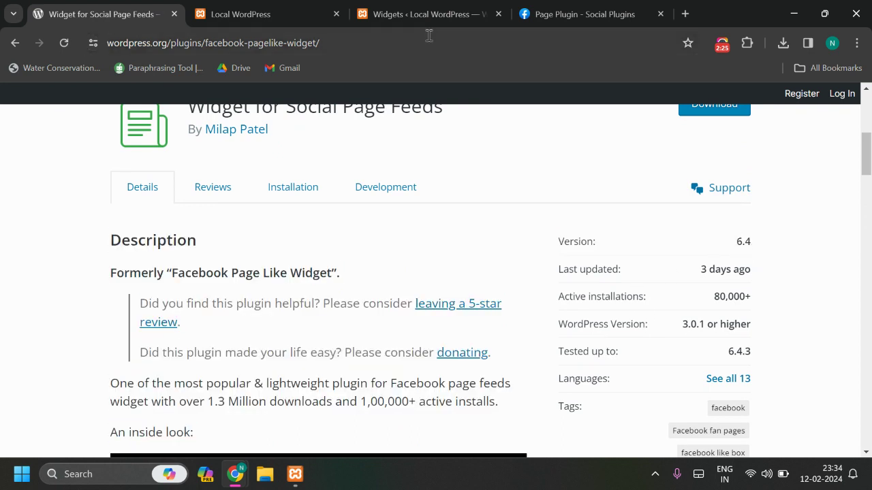
{"action": "left_click", "coordinate": [433, 24]}
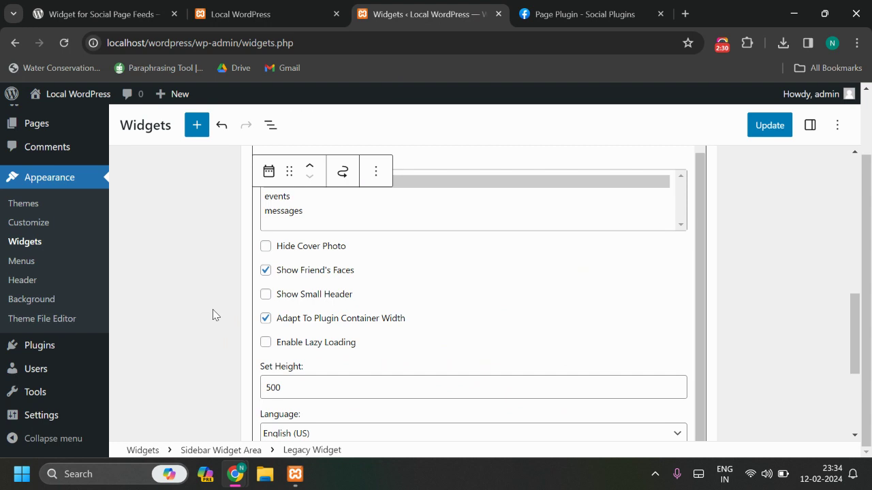
Save the sidebar widget settings with Update.
{"action": "left_click", "coordinate": [164, 12]}
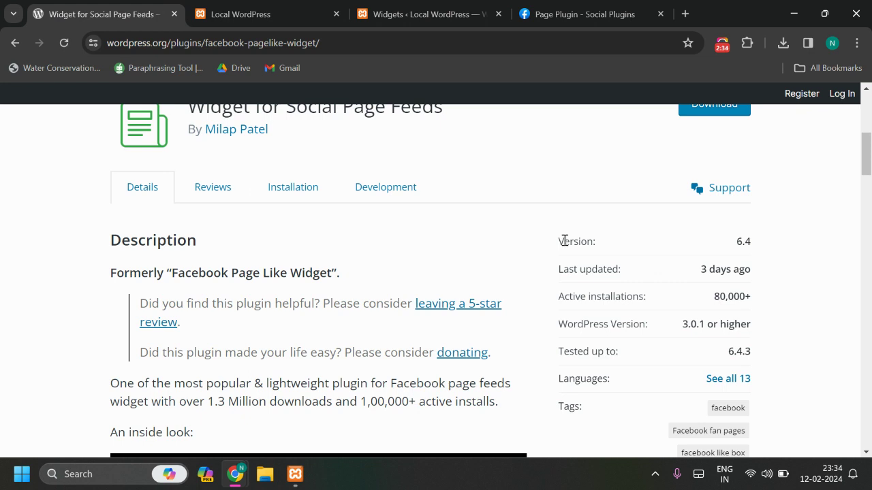
{"action": "left_click", "coordinate": [411, 15]}
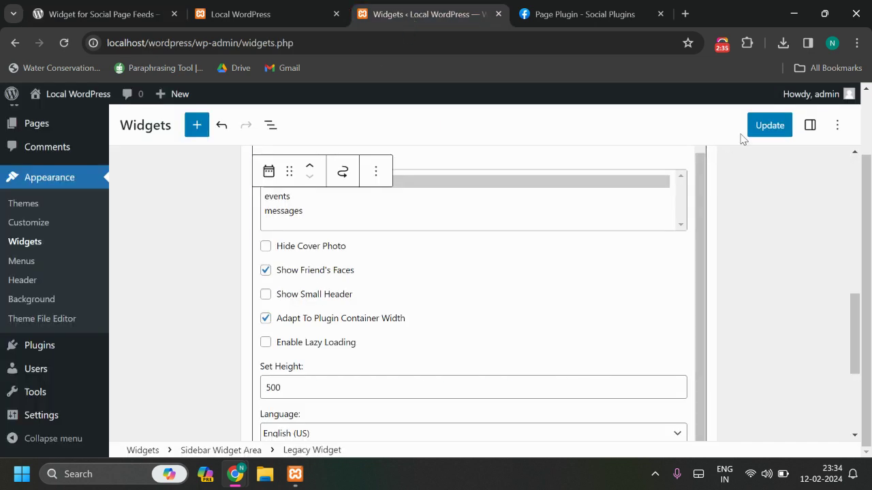
{"action": "left_click", "coordinate": [762, 128]}
Reload the site's front page and scroll to the sidebar.
{"action": "left_click", "coordinate": [262, 13]}
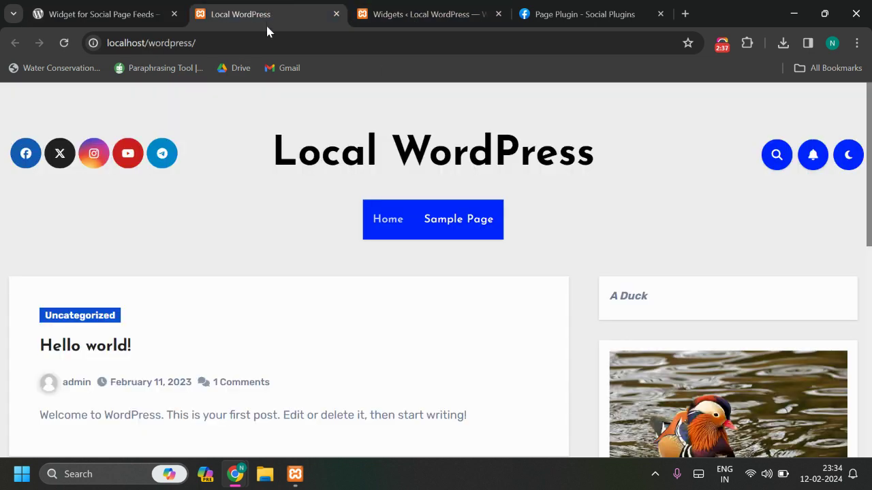
{"action": "left_click", "coordinate": [265, 43]}
{"action": "key", "text": "Return"}
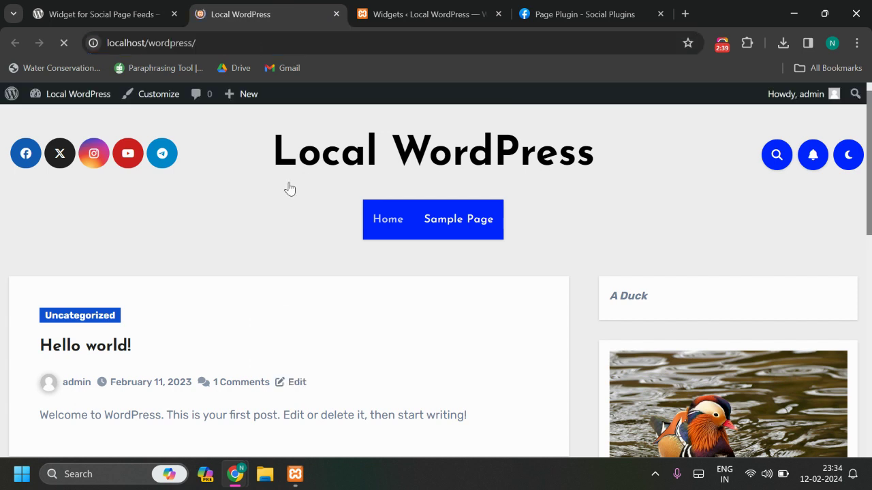
{"action": "scroll", "coordinate": [346, 255], "scroll_direction": "down", "scroll_amount": 5}
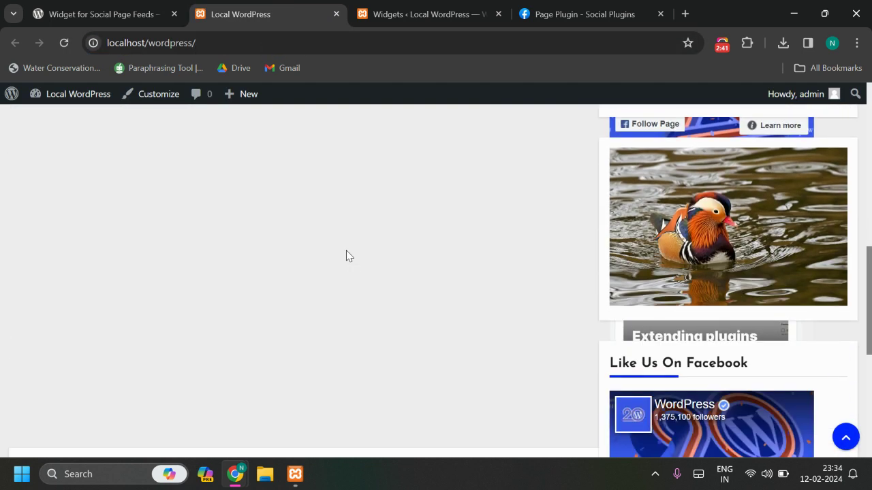
{"action": "scroll", "coordinate": [346, 255], "scroll_direction": "down", "scroll_amount": 2}
{"action": "scroll", "coordinate": [346, 255], "scroll_direction": "up", "scroll_amount": 4}
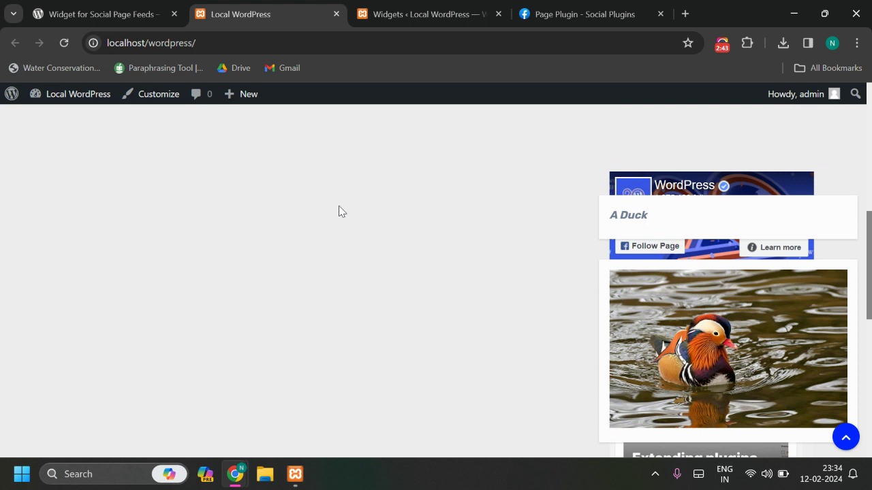
Reload again until the WordPress Facebook feed shows under 'Like Us On Facebook'.
{"action": "left_click", "coordinate": [248, 42]}
{"action": "key", "text": "Return"}
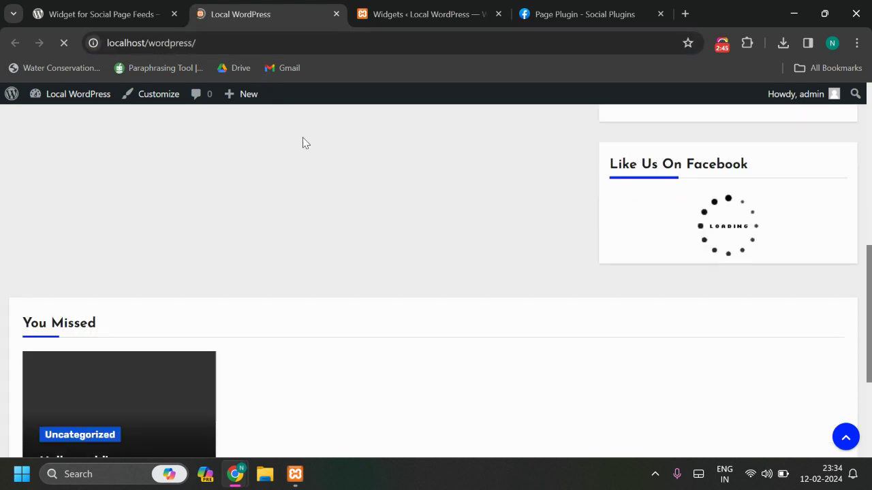
{"action": "scroll", "coordinate": [427, 233], "scroll_direction": "down", "scroll_amount": 3}
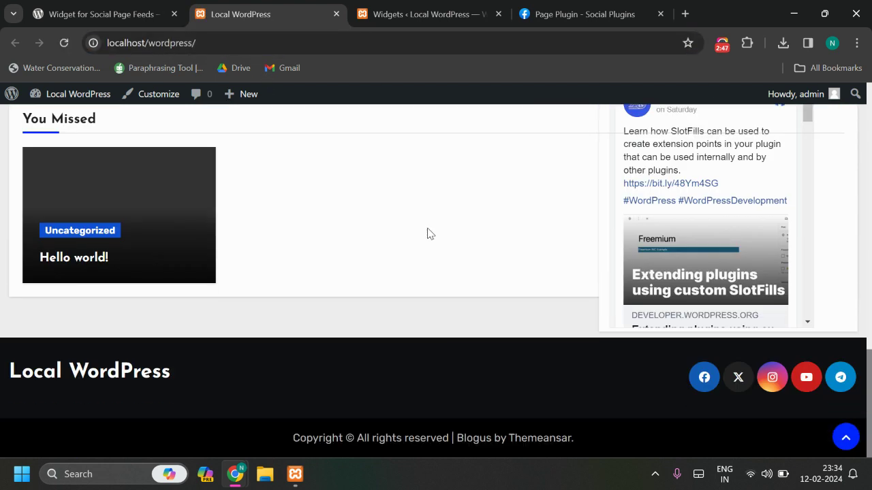
{"action": "scroll", "coordinate": [459, 267], "scroll_direction": "up", "scroll_amount": 4}
{"action": "scroll", "coordinate": [571, 273], "scroll_direction": "down", "scroll_amount": 2}
{"action": "scroll", "coordinate": [571, 272], "scroll_direction": "up", "scroll_amount": 10}
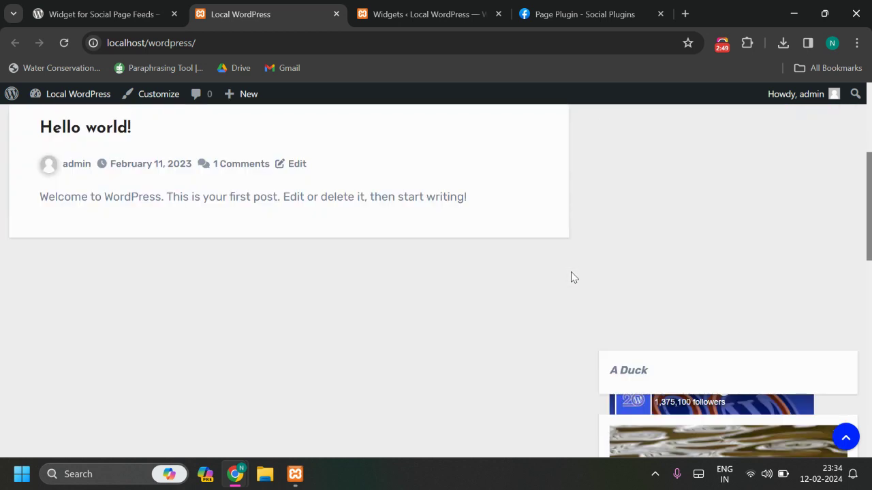
{"action": "scroll", "coordinate": [571, 272], "scroll_direction": "down", "scroll_amount": 5}
{"action": "scroll", "coordinate": [570, 273], "scroll_direction": "down", "scroll_amount": 5}
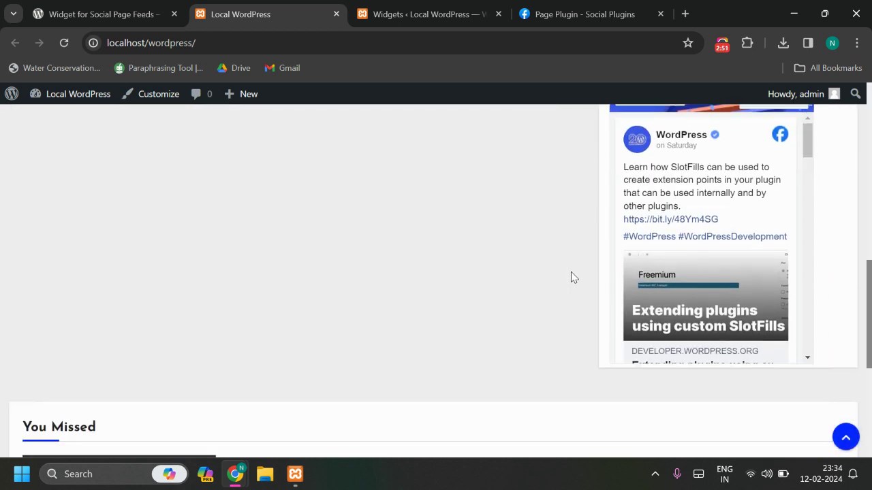
{"action": "scroll", "coordinate": [570, 273], "scroll_direction": "up", "scroll_amount": 4}
{"action": "scroll", "coordinate": [570, 271], "scroll_direction": "up", "scroll_amount": 1}
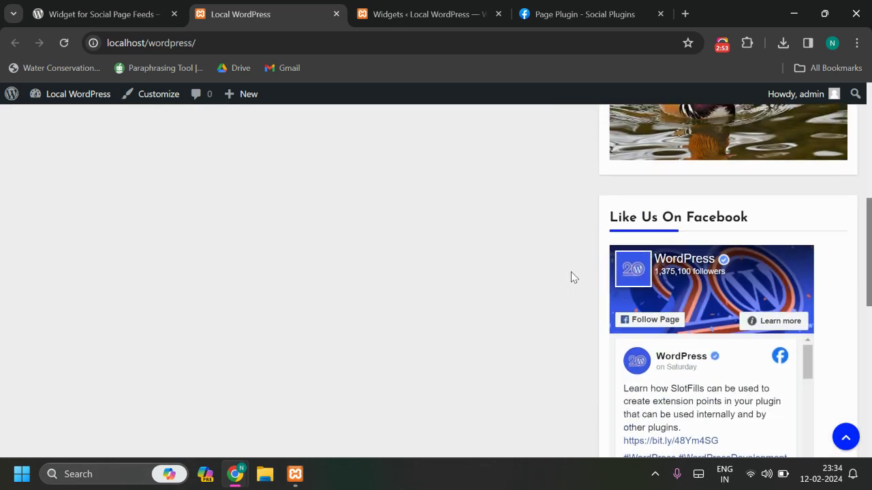
{"action": "scroll", "coordinate": [571, 272], "scroll_direction": "up", "scroll_amount": 2}
Move the Facebook widget above the duck image in the sidebar.
{"action": "left_click", "coordinate": [432, 15]}
{"action": "scroll", "coordinate": [455, 282], "scroll_direction": "up", "scroll_amount": 2}
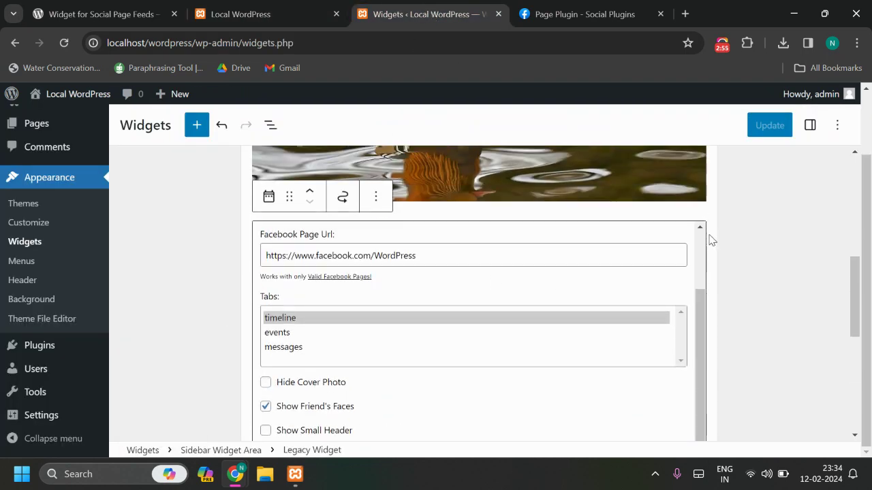
{"action": "scroll", "coordinate": [671, 291], "scroll_direction": "up", "scroll_amount": 1}
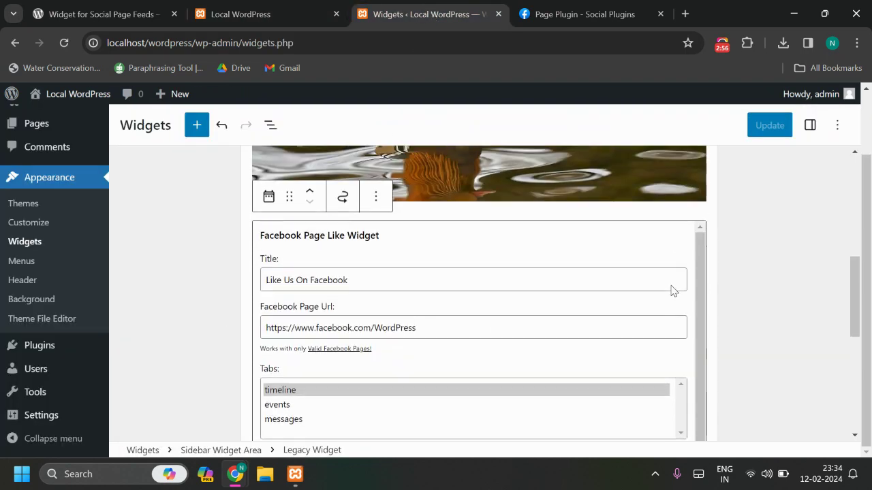
{"action": "left_click", "coordinate": [376, 200]}
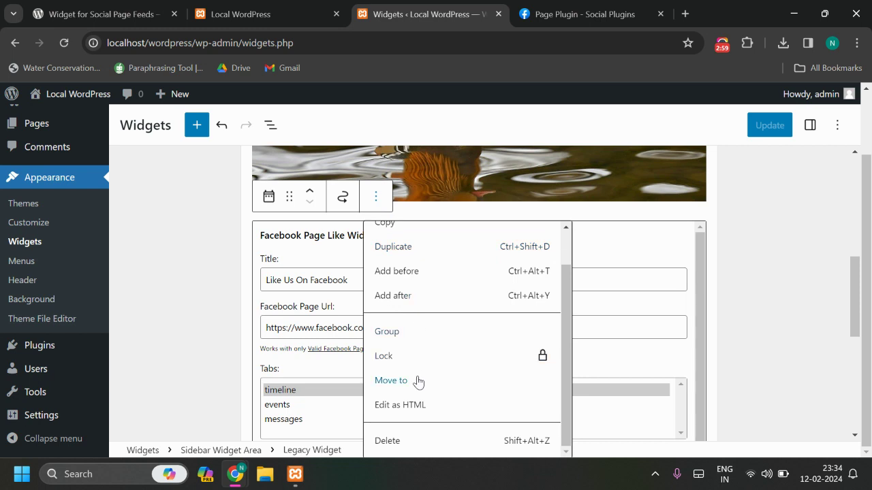
{"action": "left_click", "coordinate": [410, 385]}
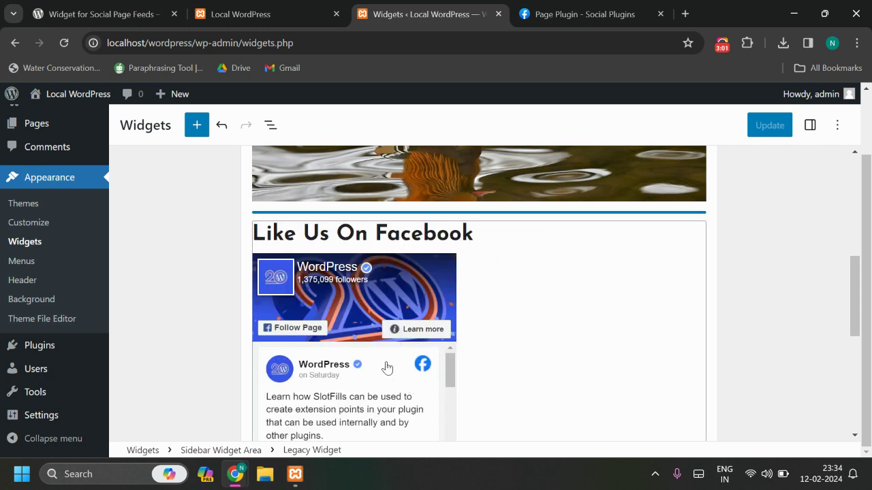
{"action": "left_click", "coordinate": [335, 227]}
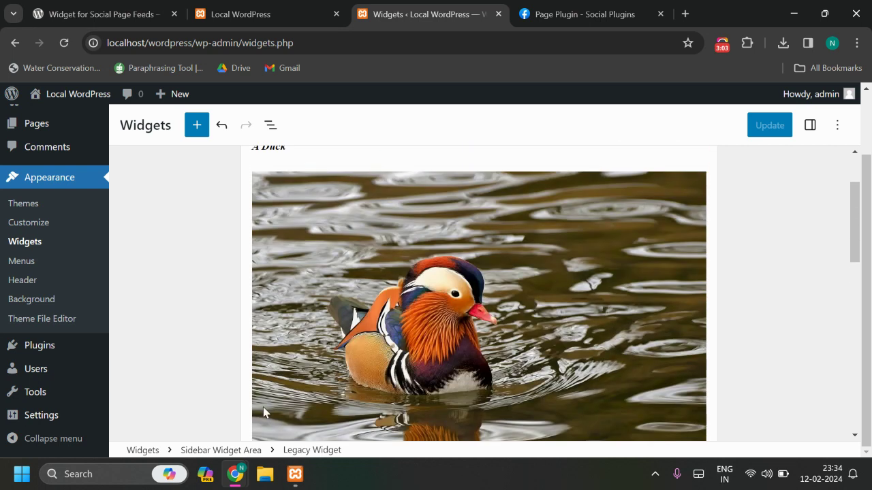
{"action": "left_click", "coordinate": [263, 407]}
{"action": "left_click", "coordinate": [310, 332]}
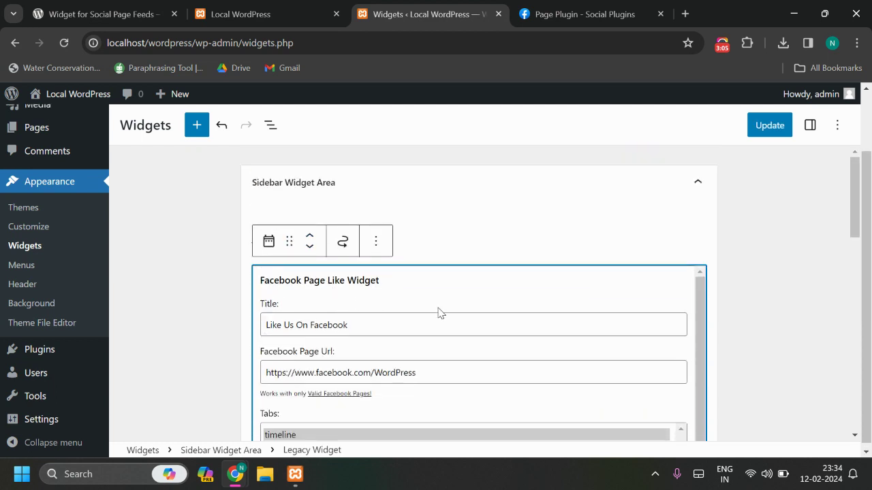
Save the reordered sidebar and reload the front page to check it.
{"action": "left_click", "coordinate": [762, 129]}
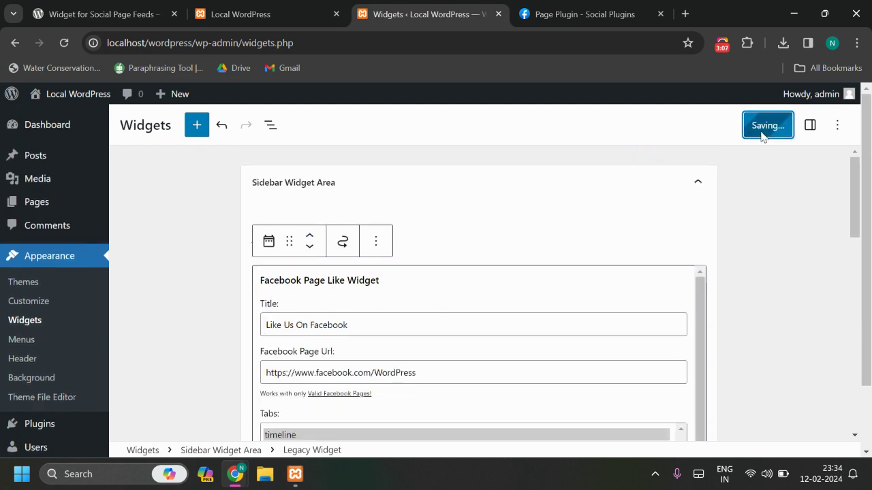
{"action": "left_click", "coordinate": [275, 9]}
{"action": "left_click", "coordinate": [283, 36]}
{"action": "key", "text": "Return"}
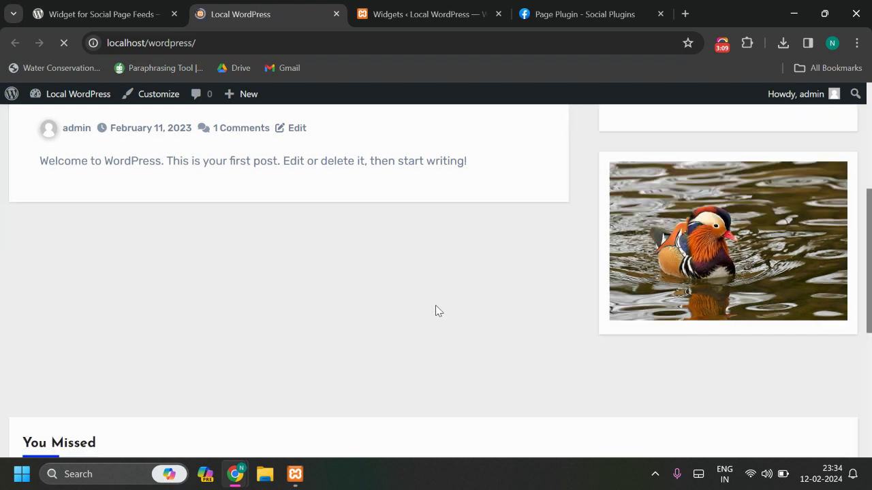
{"action": "scroll", "coordinate": [440, 311], "scroll_direction": "down", "scroll_amount": 2}
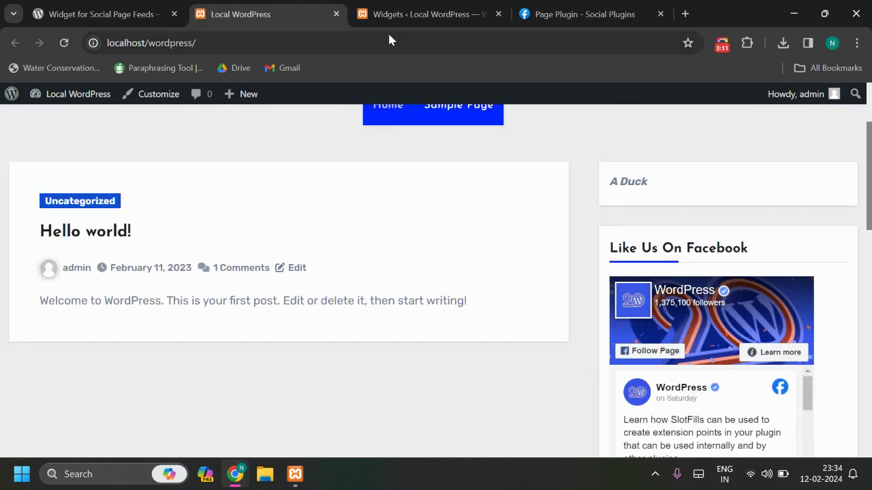
Delete the 'A Duck' caption paragraph from the Sidebar Widget Area and save.
{"action": "left_click", "coordinate": [392, 20]}
{"action": "left_click", "coordinate": [692, 183]}
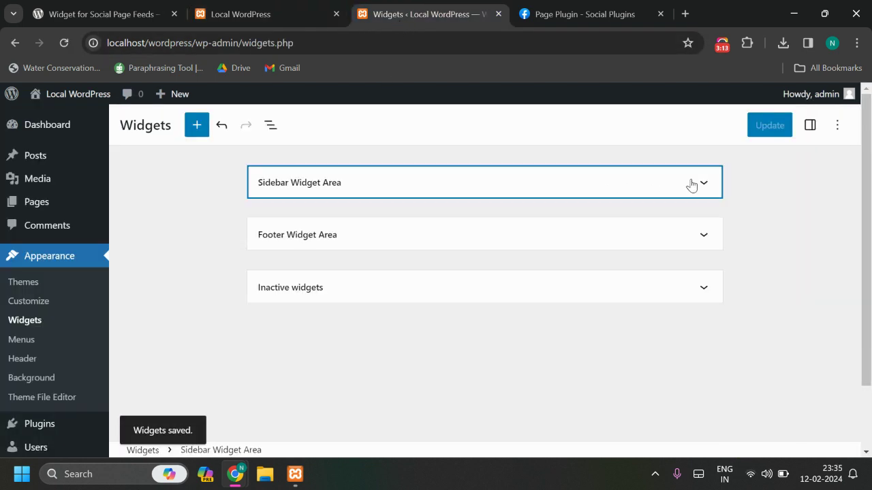
{"action": "left_click", "coordinate": [692, 184]}
{"action": "left_click", "coordinate": [289, 220]}
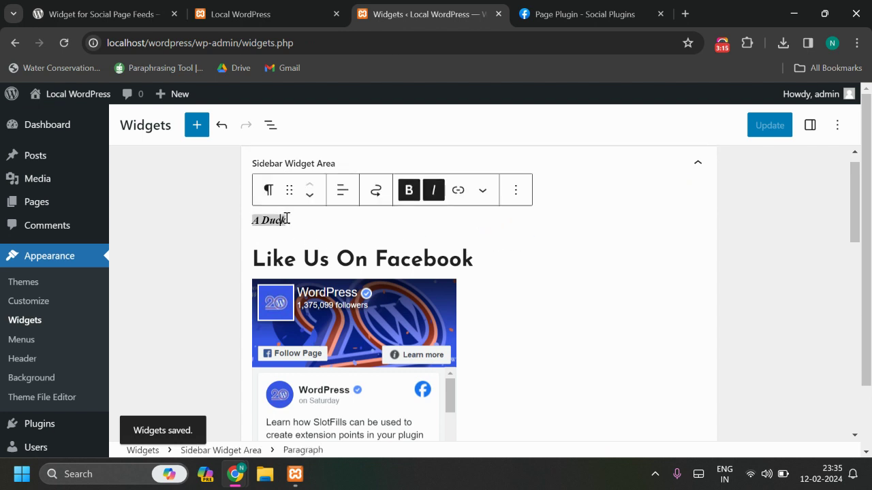
{"action": "left_click", "coordinate": [516, 191]}
{"action": "scroll", "coordinate": [532, 318], "scroll_direction": "down", "scroll_amount": 3}
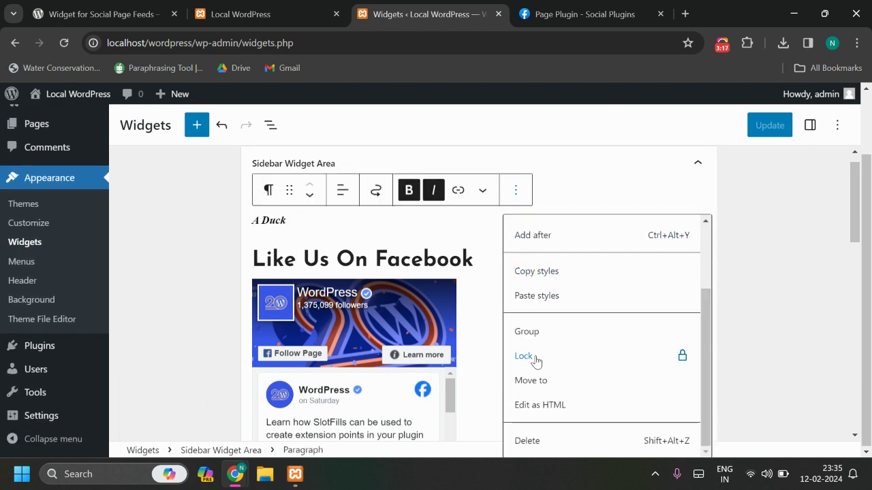
{"action": "left_click", "coordinate": [546, 444]}
{"action": "left_click", "coordinate": [759, 131]}
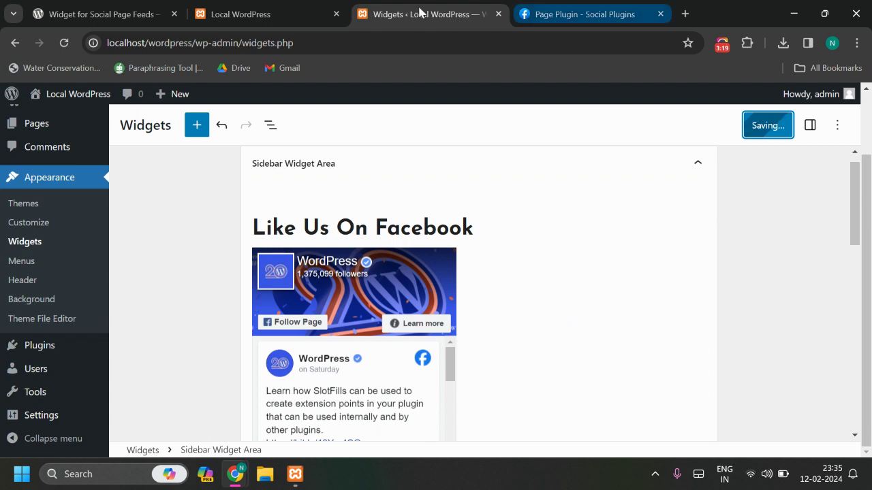
Reload the live site to confirm the Facebook feed now tops the sidebar.
{"action": "left_click", "coordinate": [320, 14]}
{"action": "left_click", "coordinate": [311, 39]}
{"action": "key", "text": "Return"}
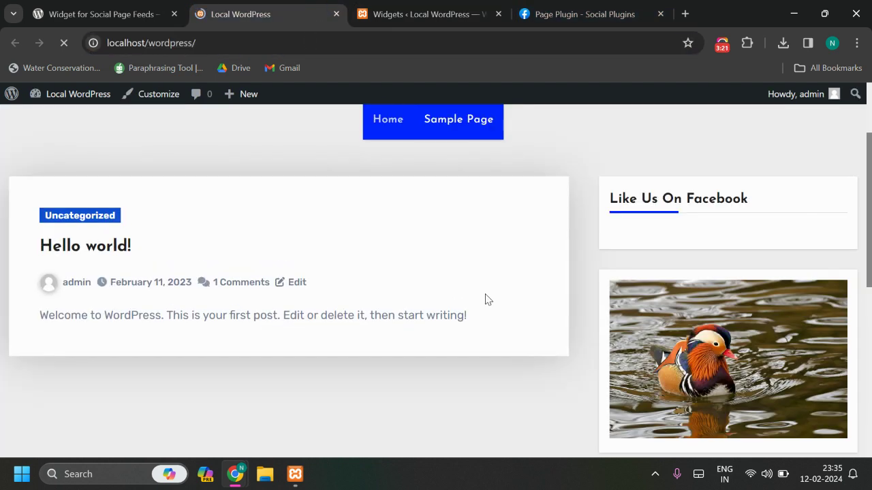
{"action": "scroll", "coordinate": [569, 273], "scroll_direction": "down", "scroll_amount": 3}
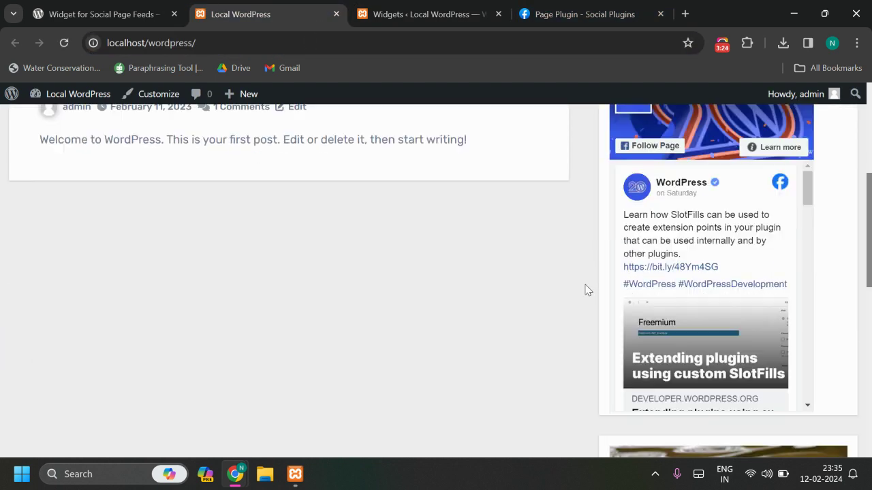
{"action": "scroll", "coordinate": [586, 288], "scroll_direction": "down", "scroll_amount": 2}
{"action": "scroll", "coordinate": [586, 288], "scroll_direction": "up", "scroll_amount": 5}
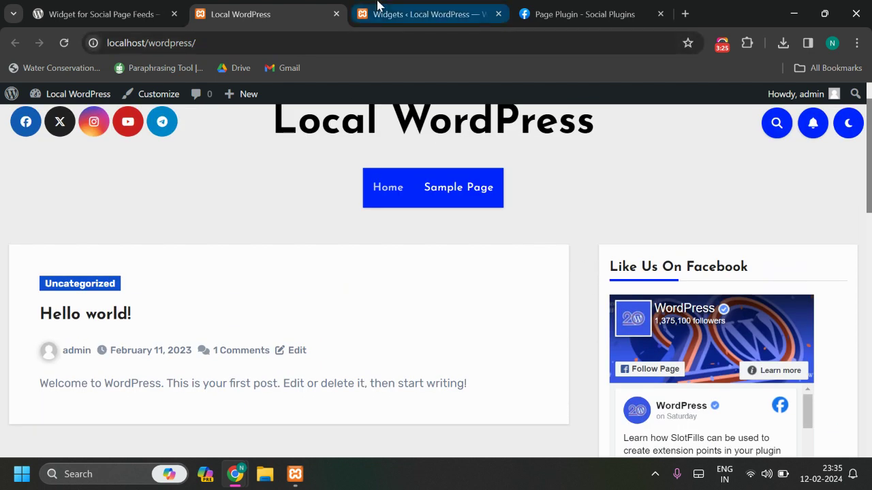
{"action": "left_click", "coordinate": [380, 8]}
Reopen the Sidebar Widget Area and browse the Facebook widget's block options.
{"action": "left_click", "coordinate": [696, 167]}
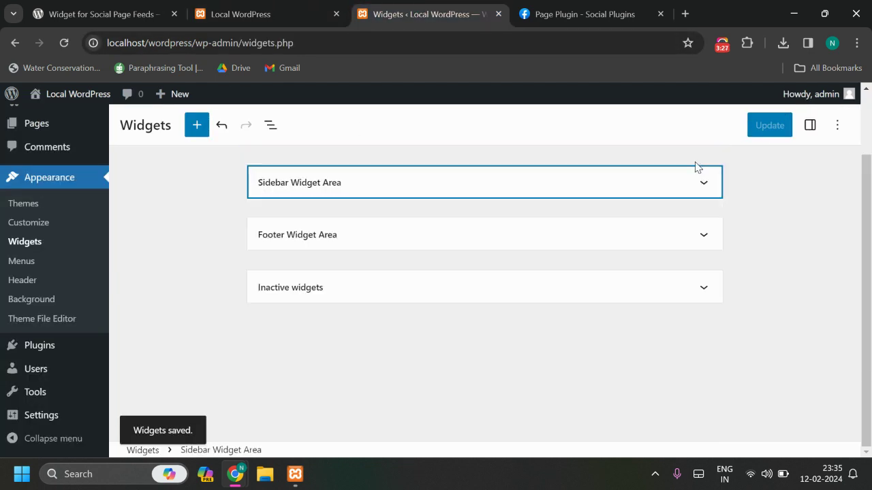
{"action": "left_click", "coordinate": [591, 190]}
{"action": "left_click", "coordinate": [396, 235]}
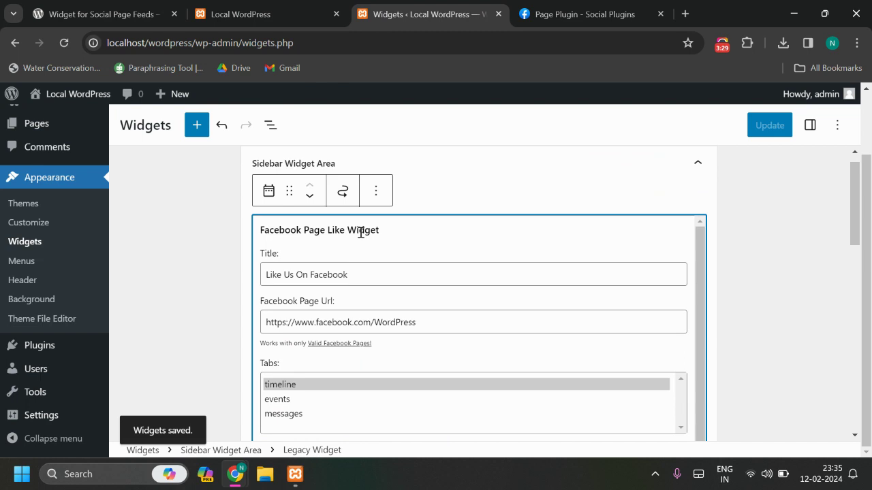
{"action": "left_click", "coordinate": [375, 195]}
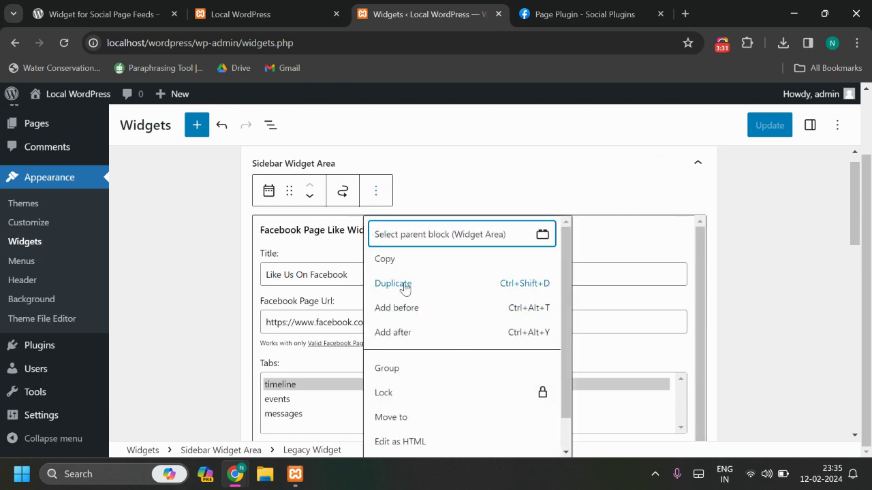
{"action": "scroll", "coordinate": [395, 289], "scroll_direction": "down", "scroll_amount": 1}
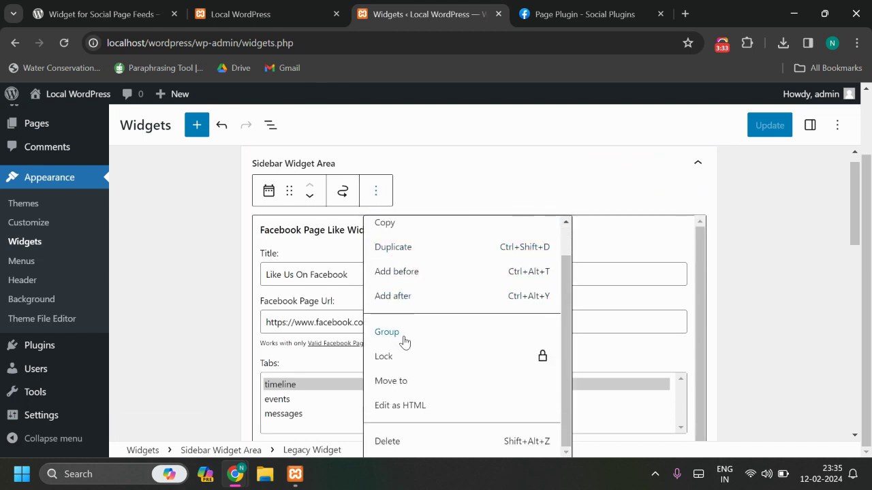
{"action": "left_click", "coordinate": [385, 386]}
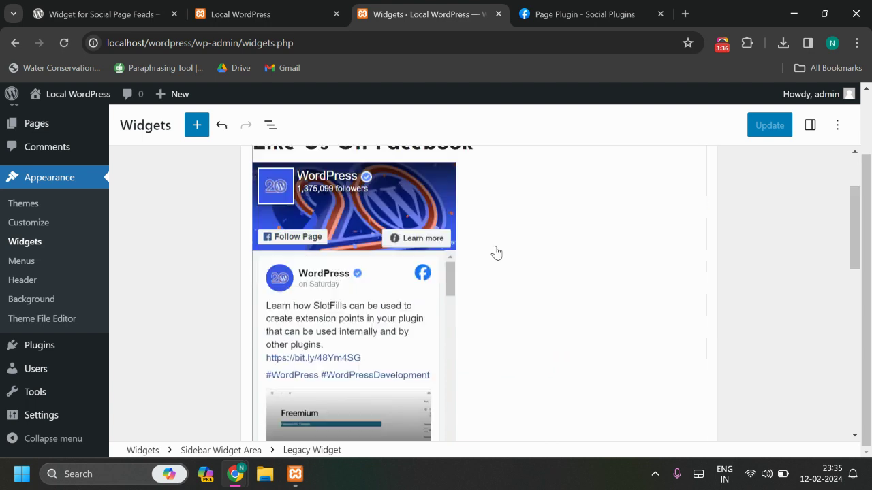
{"action": "scroll", "coordinate": [496, 253], "scroll_direction": "down", "scroll_amount": 2}
{"action": "scroll", "coordinate": [497, 252], "scroll_direction": "up", "scroll_amount": 3}
Move the Facebook widget to the Footer Widget Area and save.
{"action": "left_click", "coordinate": [491, 268]}
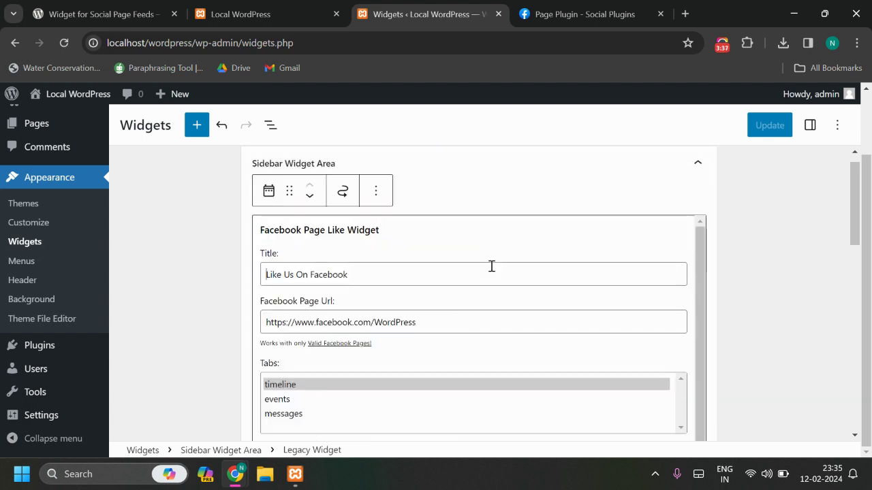
{"action": "scroll", "coordinate": [492, 268], "scroll_direction": "down", "scroll_amount": 2}
{"action": "scroll", "coordinate": [367, 229], "scroll_direction": "up", "scroll_amount": 2}
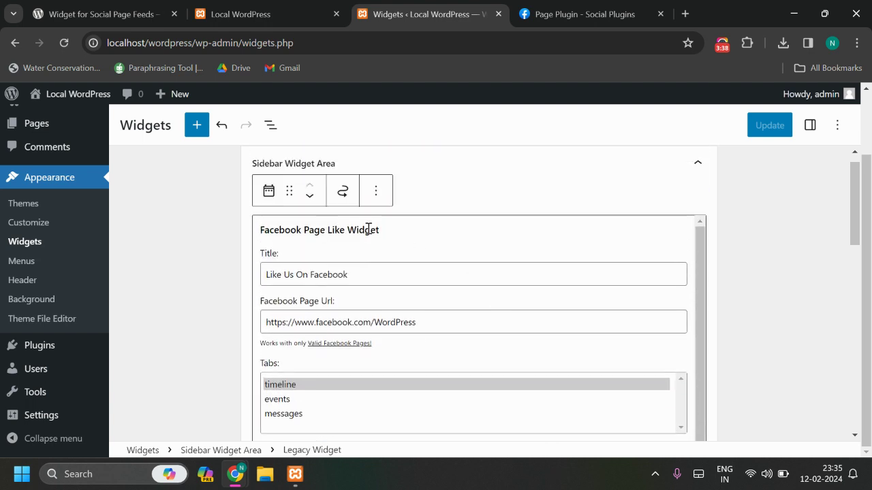
{"action": "left_click", "coordinate": [340, 195]}
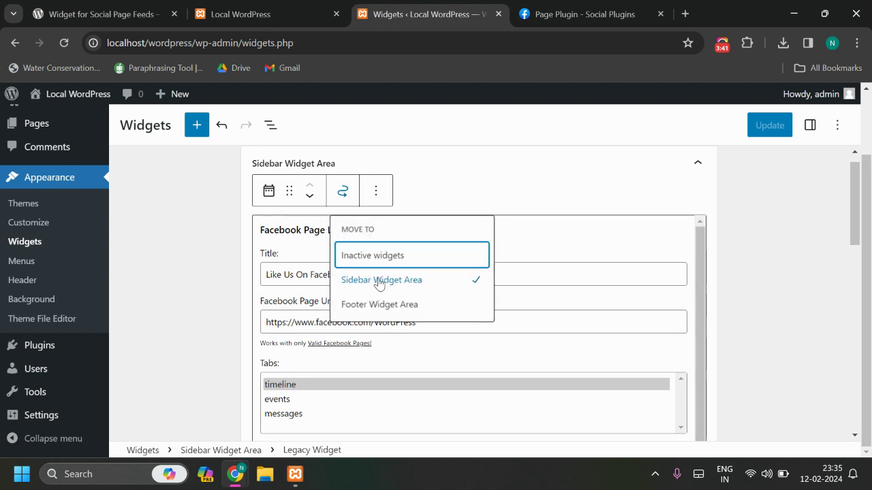
{"action": "left_click", "coordinate": [379, 304]}
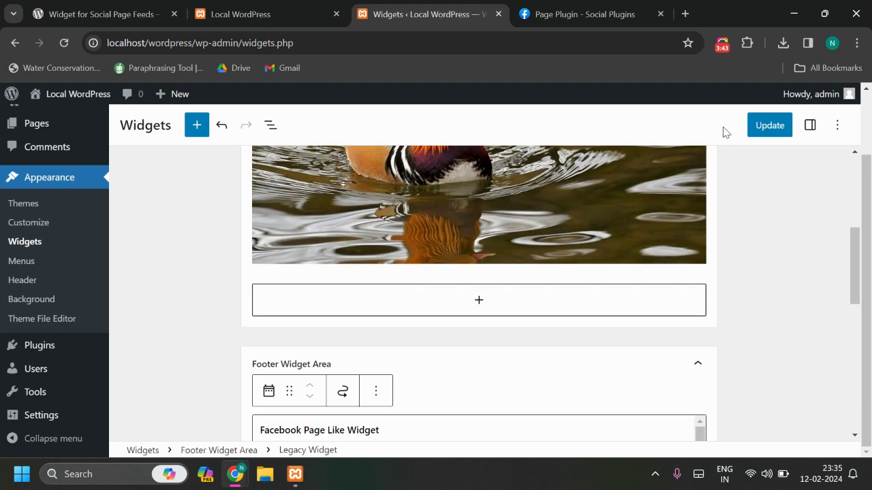
{"action": "left_click", "coordinate": [761, 129]}
Reload the live site and scroll to the footer's 'Like Us On Facebook' feed.
{"action": "left_click", "coordinate": [312, 15]}
{"action": "left_click", "coordinate": [297, 43]}
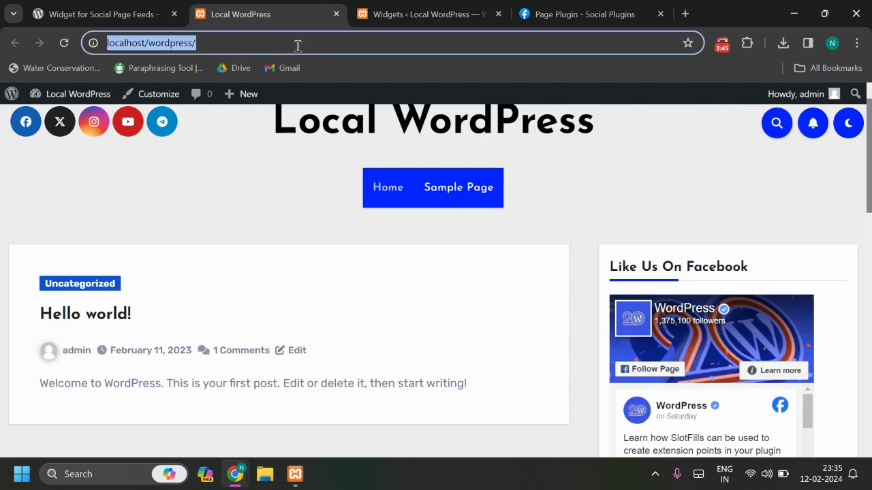
{"action": "key", "text": "Return"}
{"action": "scroll", "coordinate": [529, 338], "scroll_direction": "down", "scroll_amount": 7}
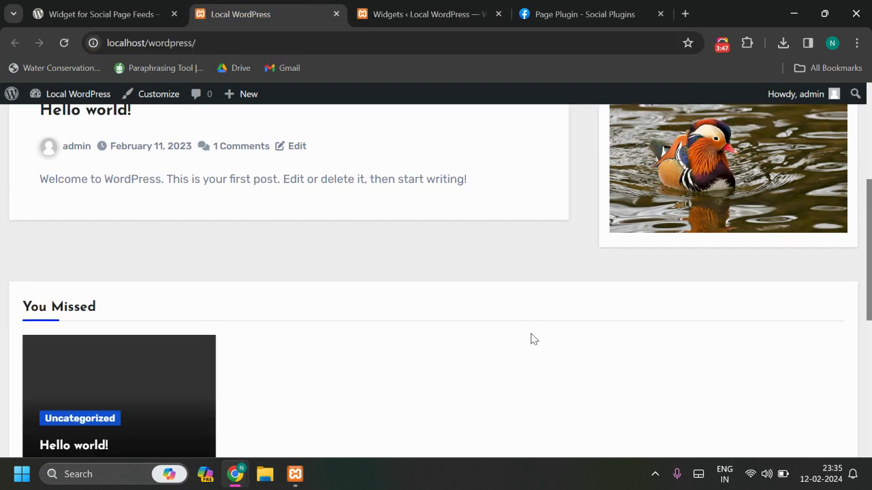
{"action": "scroll", "coordinate": [530, 337], "scroll_direction": "down", "scroll_amount": 6}
{"action": "scroll", "coordinate": [518, 334], "scroll_direction": "up", "scroll_amount": 5}
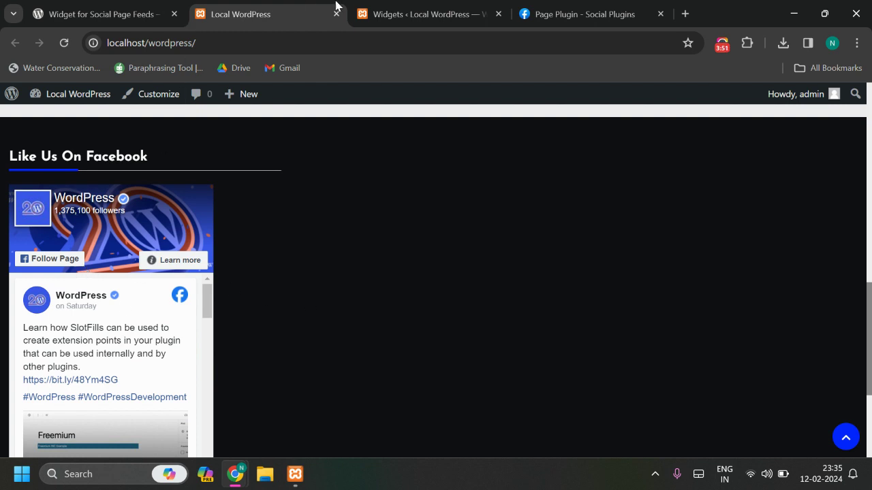
Change the Facebook Page Url's page name from 'WordPress' to 'instagram'.
{"action": "left_click", "coordinate": [410, 9]}
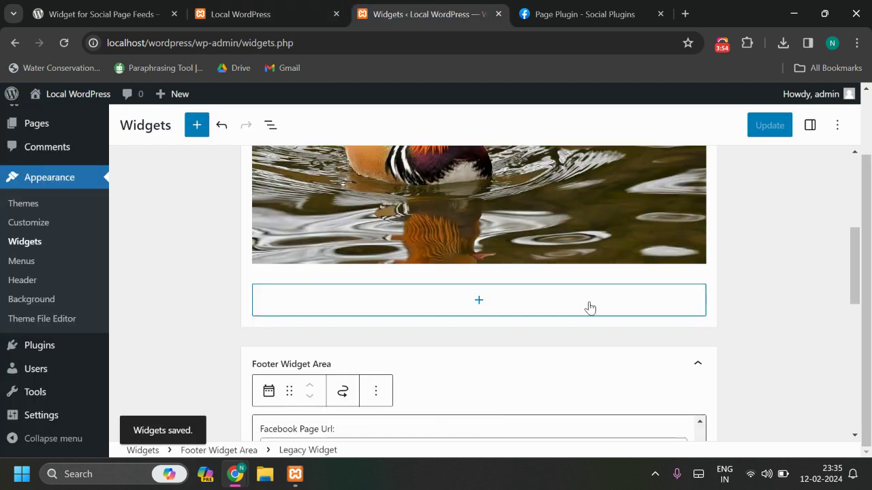
{"action": "scroll", "coordinate": [590, 306], "scroll_direction": "down", "scroll_amount": 3}
{"action": "scroll", "coordinate": [513, 328], "scroll_direction": "up", "scroll_amount": 1}
{"action": "double_click", "coordinate": [401, 317]}
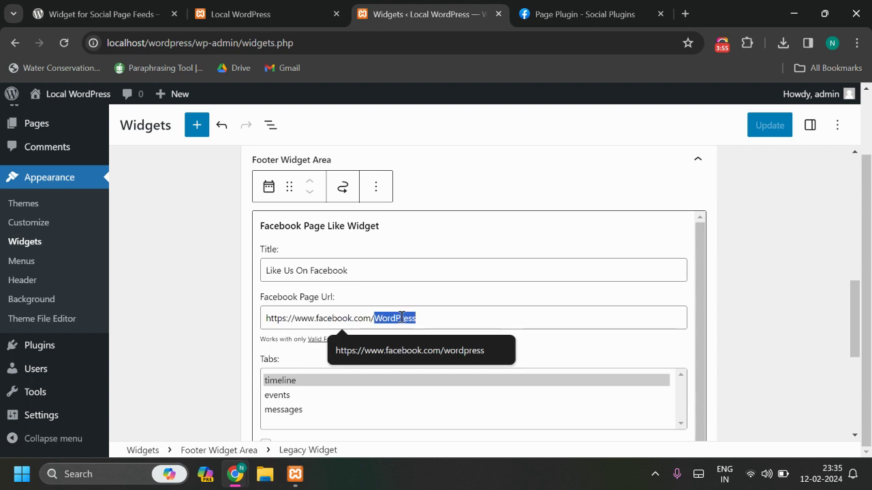
{"action": "key", "text": "BackSpace"}
{"action": "type", "text": "instgram"}
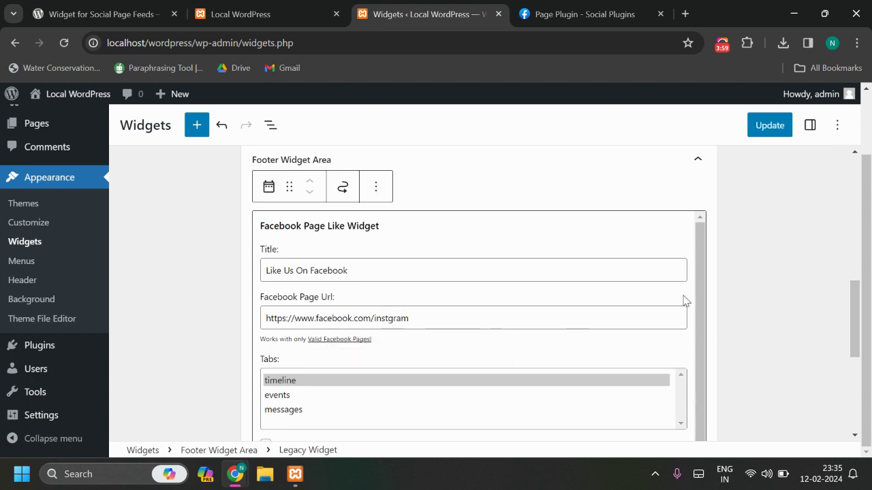
{"action": "key", "text": "Left"}
{"action": "key", "text": "Left"}
{"action": "key", "text": "Left"}
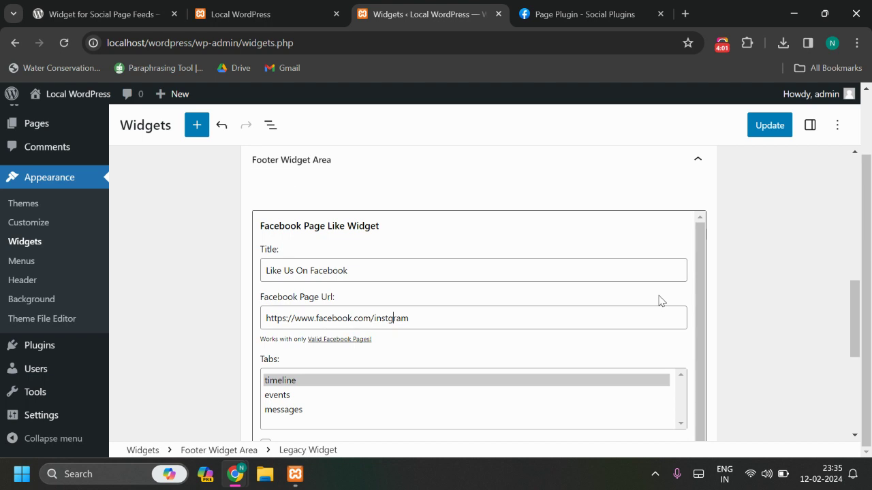
Save the widget and reload the live site to see the Instagram footer feed.
{"action": "left_click", "coordinate": [766, 127]}
{"action": "key", "text": "ctrl+shift+Tab"}
{"action": "key", "text": "F5"}
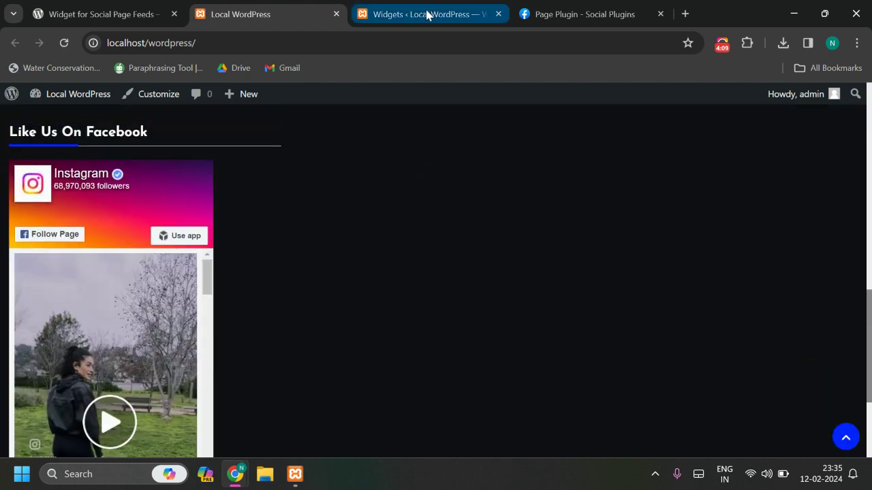
Give the footer Facebook widget timeline, events and messages tabs, and save it.
{"action": "left_click", "coordinate": [427, 15]}
{"action": "scroll", "coordinate": [225, 331], "scroll_direction": "down", "scroll_amount": 1}
{"action": "left_click", "coordinate": [529, 272]}
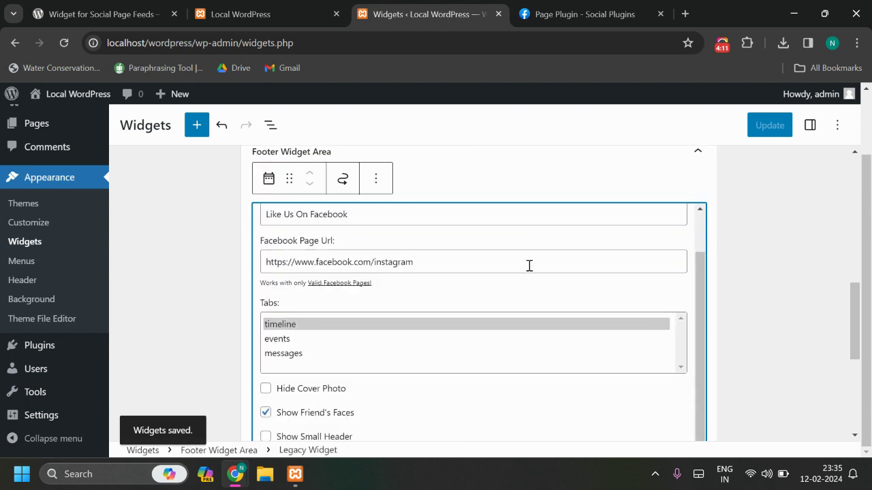
{"action": "left_click", "coordinate": [283, 315], "text": "ctrl"}
{"action": "left_click", "coordinate": [283, 329], "text": "ctrl"}
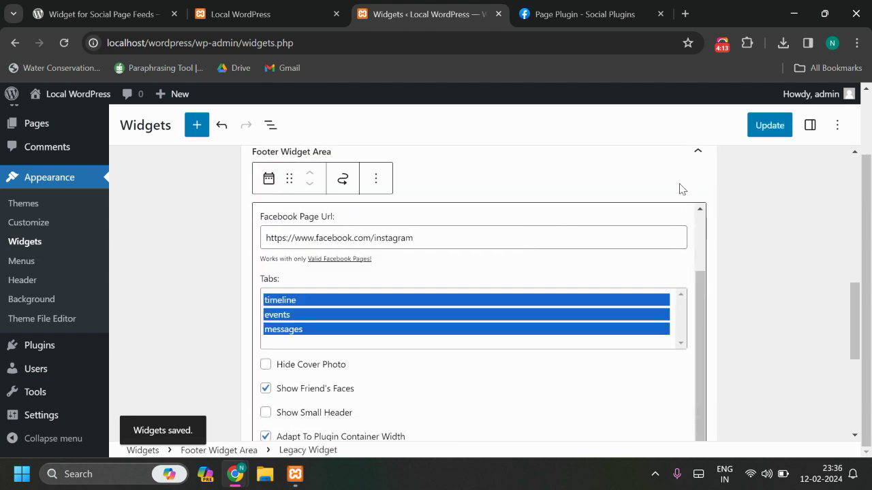
{"action": "left_click", "coordinate": [761, 129]}
Reload the live site and scroll down to the footer's Like Us On Facebook feed.
{"action": "left_click", "coordinate": [334, 15]}
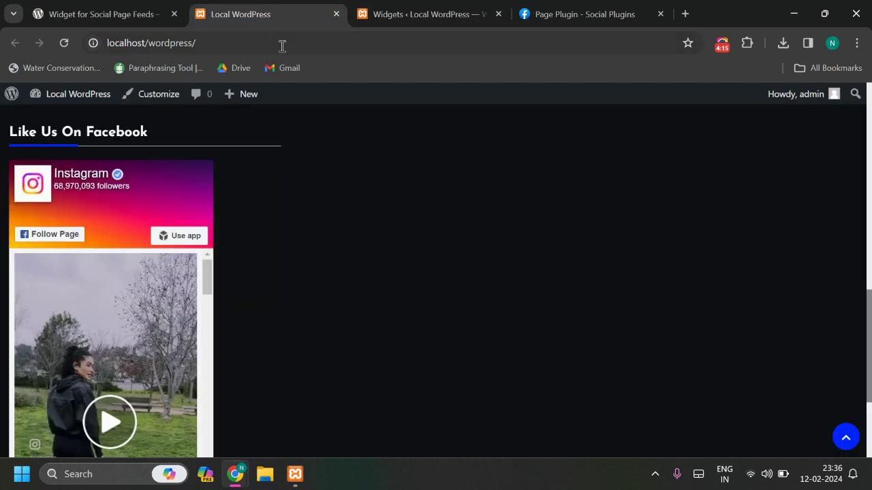
{"action": "left_click", "coordinate": [280, 43]}
{"action": "key", "text": "Return"}
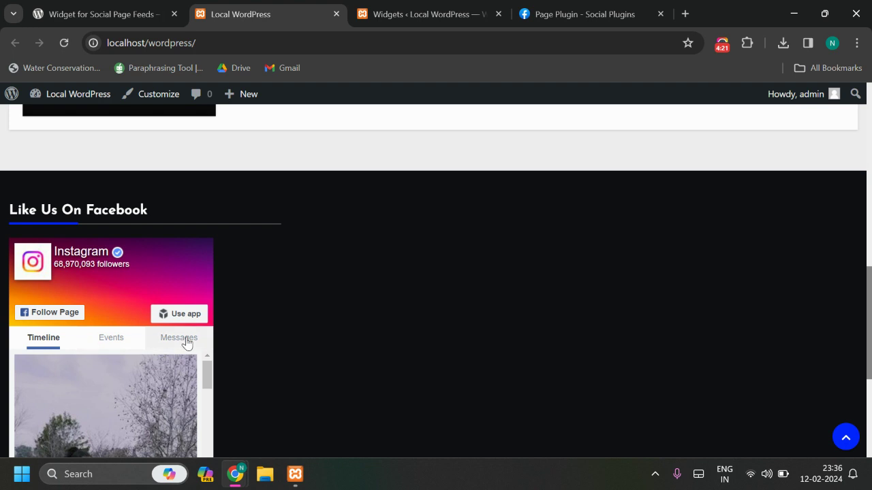
{"action": "scroll", "coordinate": [301, 325], "scroll_direction": "down", "scroll_amount": 3}
{"action": "scroll", "coordinate": [201, 292], "scroll_direction": "down", "scroll_amount": 2}
{"action": "scroll", "coordinate": [200, 292], "scroll_direction": "down", "scroll_amount": 6}
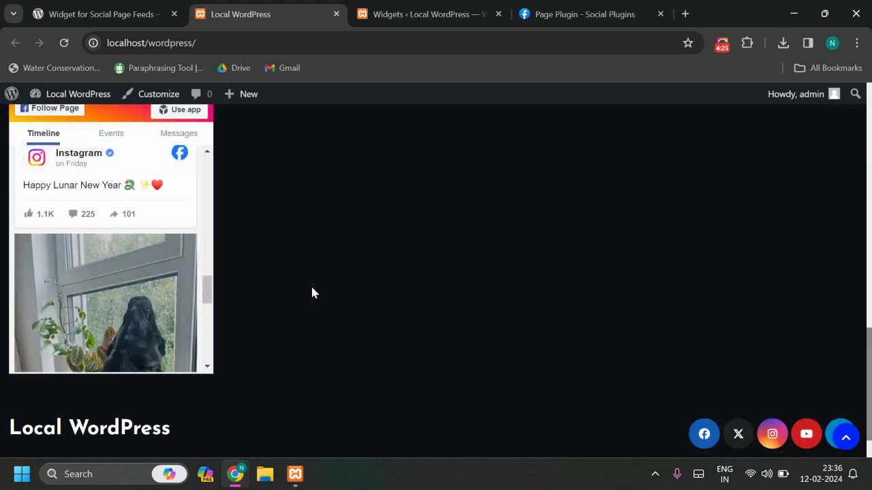
{"action": "scroll", "coordinate": [312, 293], "scroll_direction": "up", "scroll_amount": 2}
{"action": "scroll", "coordinate": [312, 293], "scroll_direction": "down", "scroll_amount": 3}
{"action": "scroll", "coordinate": [311, 293], "scroll_direction": "up", "scroll_amount": 8}
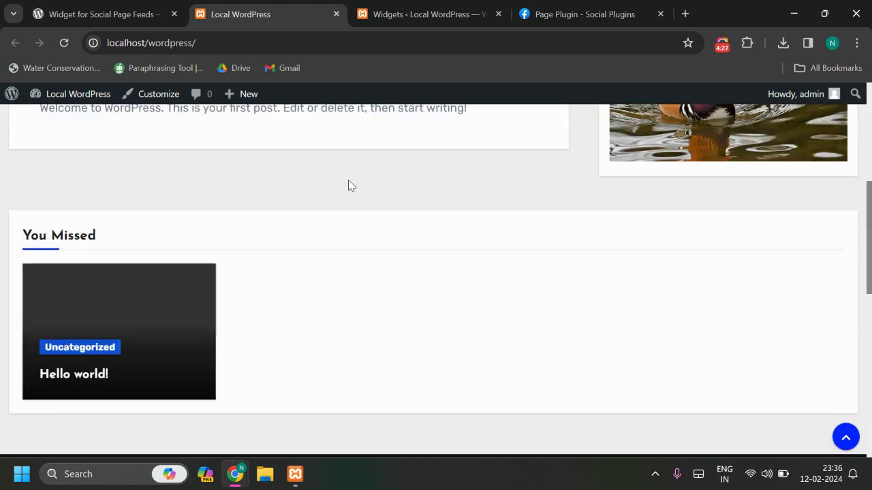
Compare the widget settings with the footer, ending on the Instagram timeline with its cover photo.
{"action": "left_click", "coordinate": [403, 14]}
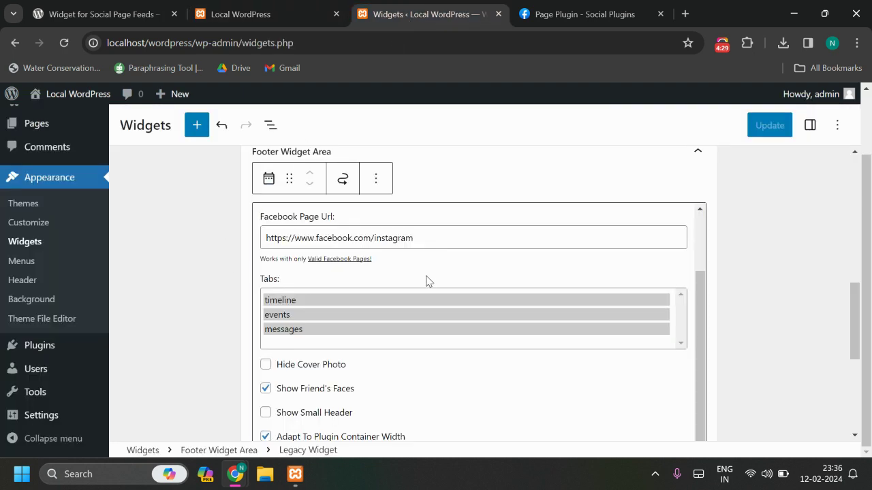
{"action": "scroll", "coordinate": [485, 306], "scroll_direction": "down", "scroll_amount": 2}
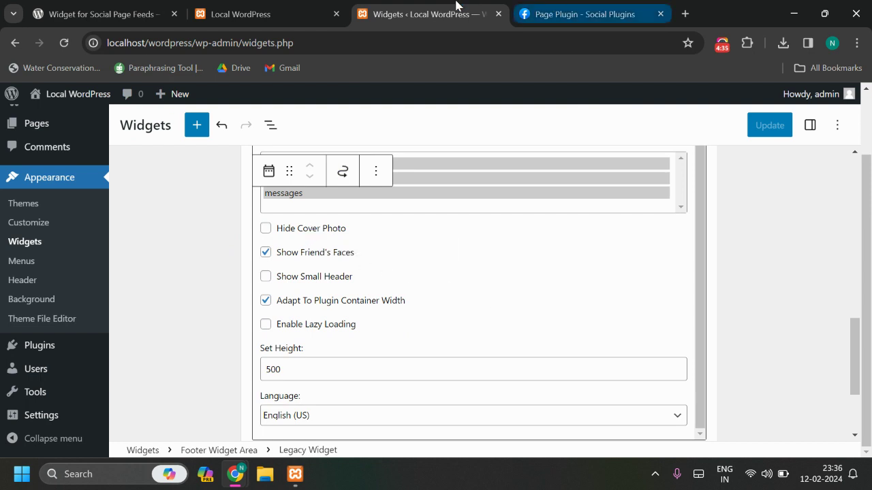
{"action": "left_click", "coordinate": [320, 14]}
{"action": "scroll", "coordinate": [176, 349], "scroll_direction": "up", "scroll_amount": 4}
{"action": "scroll", "coordinate": [230, 312], "scroll_direction": "down", "scroll_amount": 10}
{"action": "left_click", "coordinate": [409, 15]}
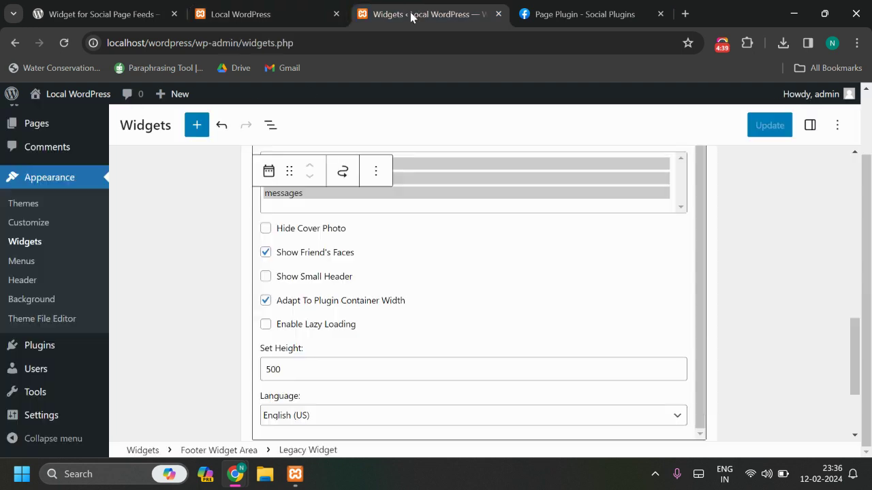
{"action": "left_click", "coordinate": [318, 8]}
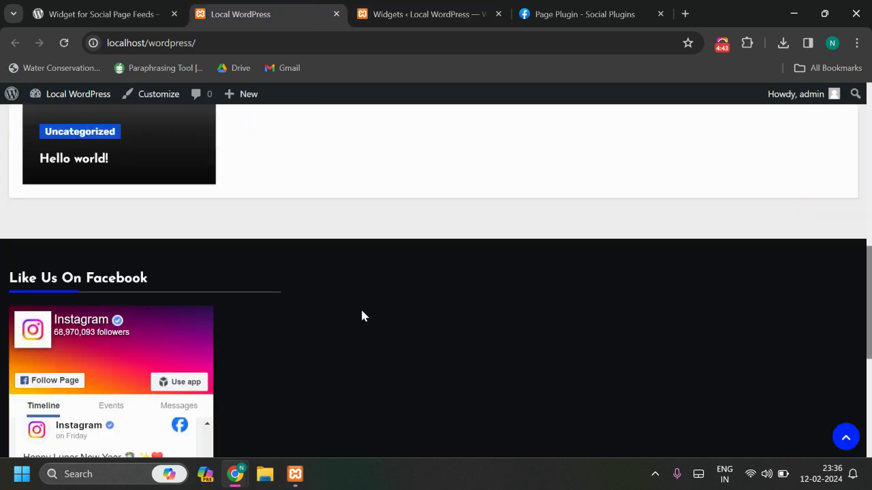
{"action": "scroll", "coordinate": [377, 300], "scroll_direction": "down", "scroll_amount": 2}
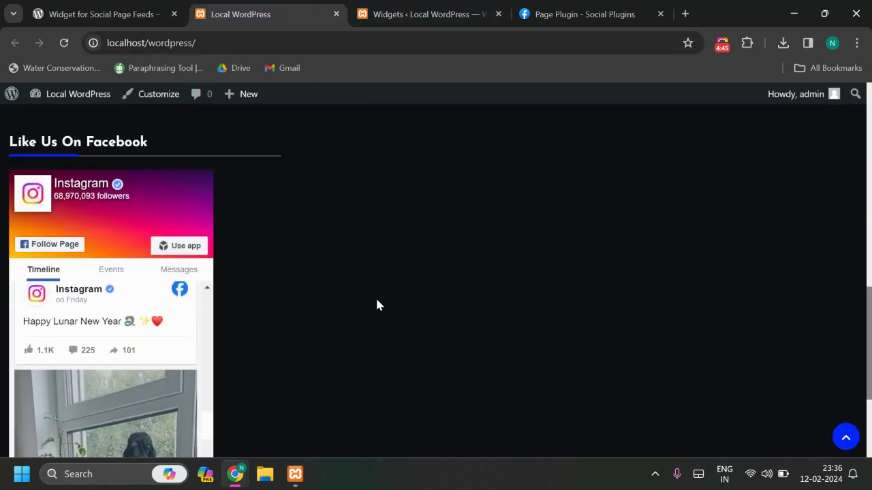
{"action": "scroll", "coordinate": [377, 304], "scroll_direction": "down", "scroll_amount": 1}
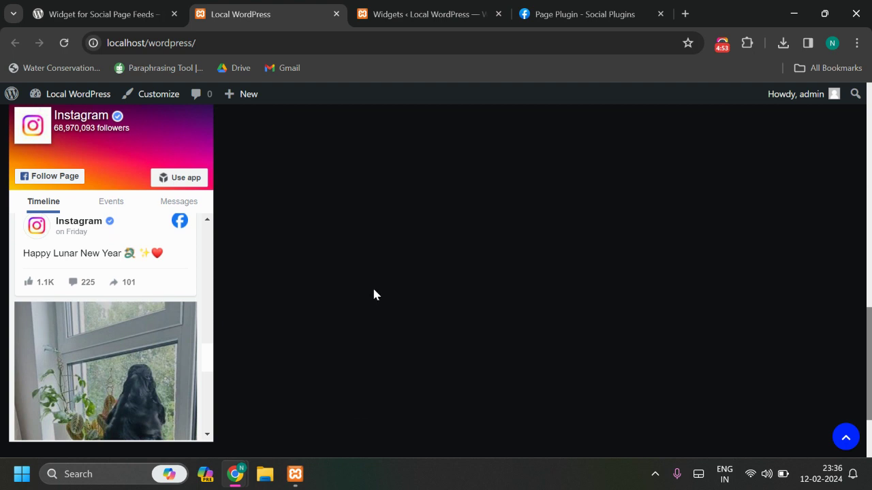
Turn on Show Small Header and Hide Cover Photo in the widget and save.
{"action": "left_click", "coordinate": [438, 13]}
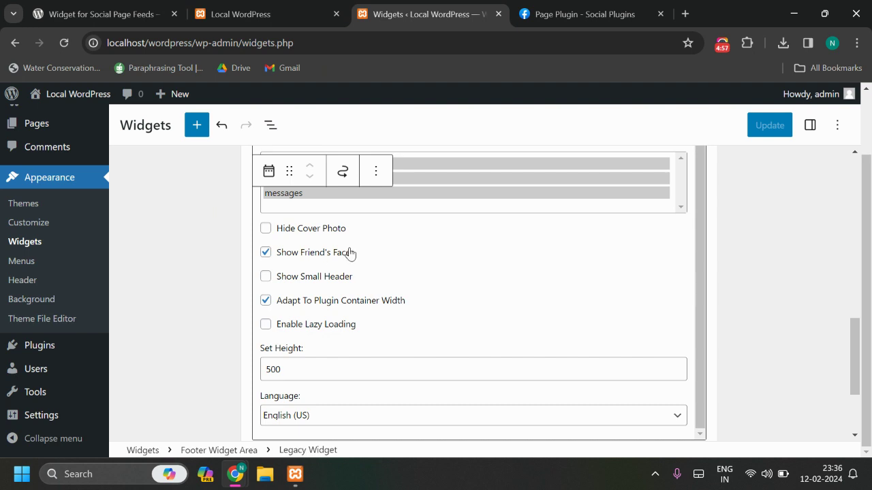
{"action": "left_click", "coordinate": [319, 280]}
{"action": "left_click", "coordinate": [286, 229]}
{"action": "left_click", "coordinate": [764, 135]}
Reload the front page and check the compact header against the saved widget settings.
{"action": "left_click", "coordinate": [245, 12]}
{"action": "left_click", "coordinate": [239, 42]}
{"action": "key", "text": "Return"}
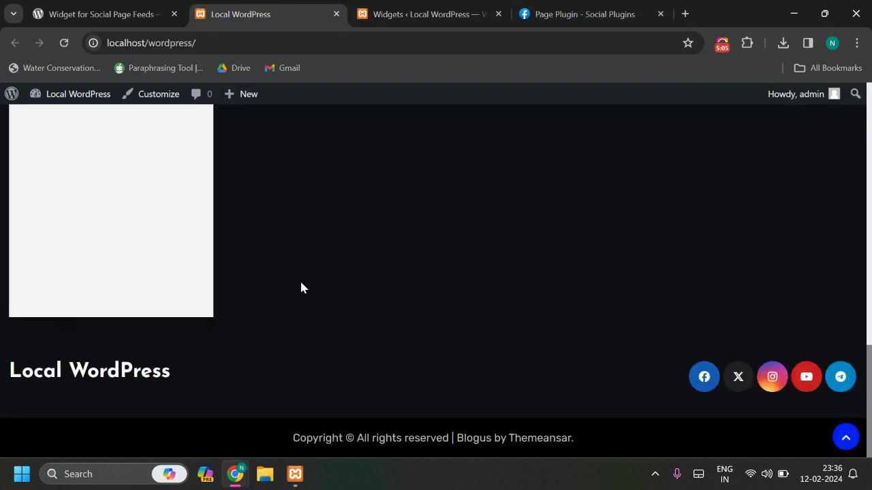
{"action": "scroll", "coordinate": [302, 288], "scroll_direction": "up", "scroll_amount": 5}
{"action": "left_click", "coordinate": [416, 13]}
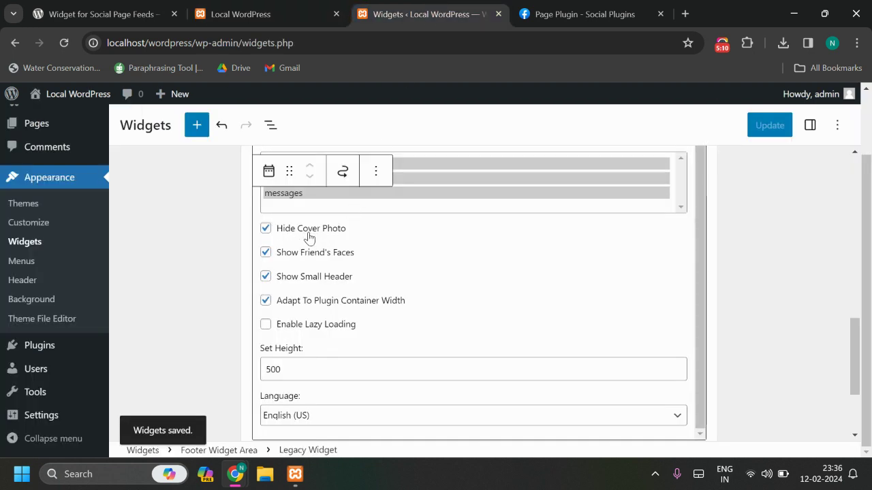
{"action": "left_click", "coordinate": [276, 13]}
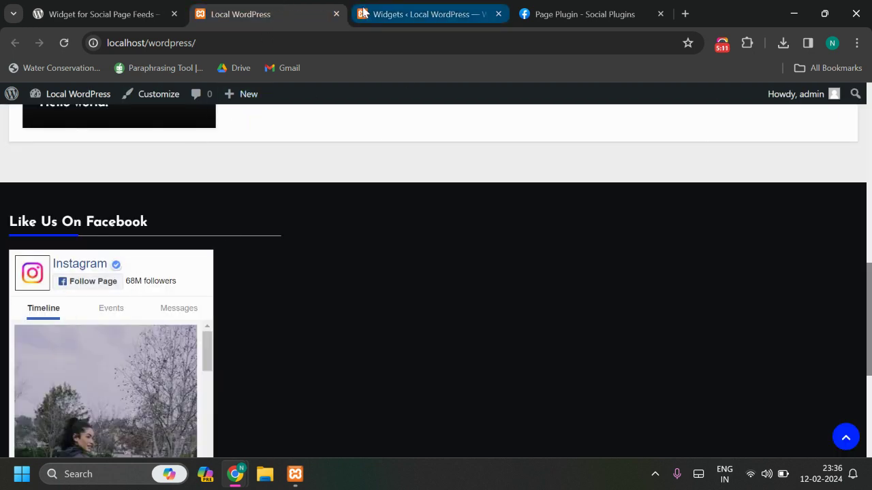
{"action": "key", "text": "ctrl+Tab"}
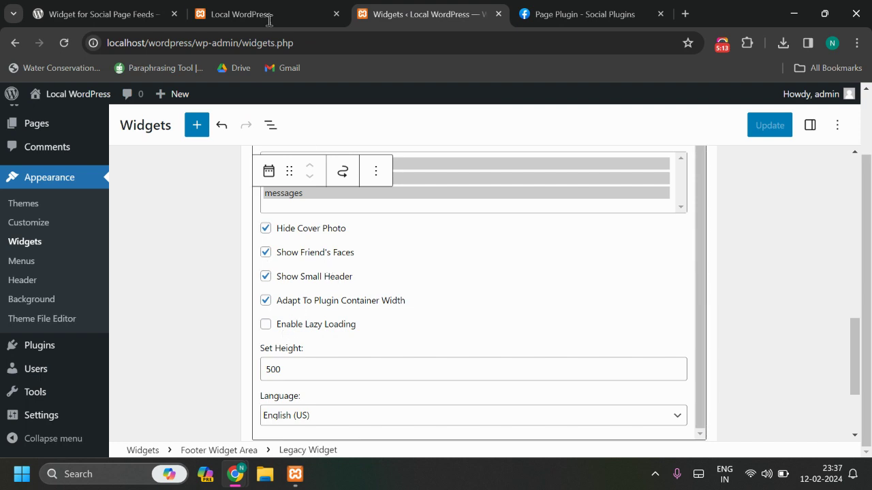
{"action": "left_click", "coordinate": [249, 12]}
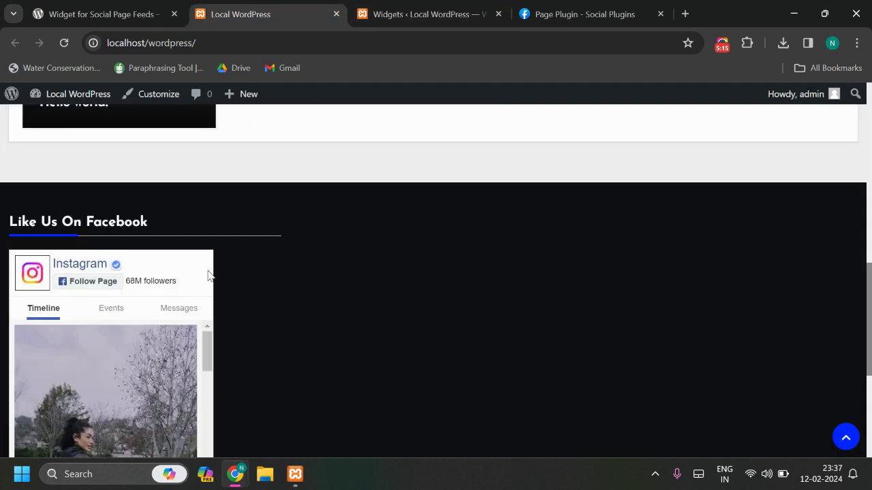
Compare the widget's options and live feed with Facebook's Page Plugin documentation.
{"action": "left_click", "coordinate": [432, 16]}
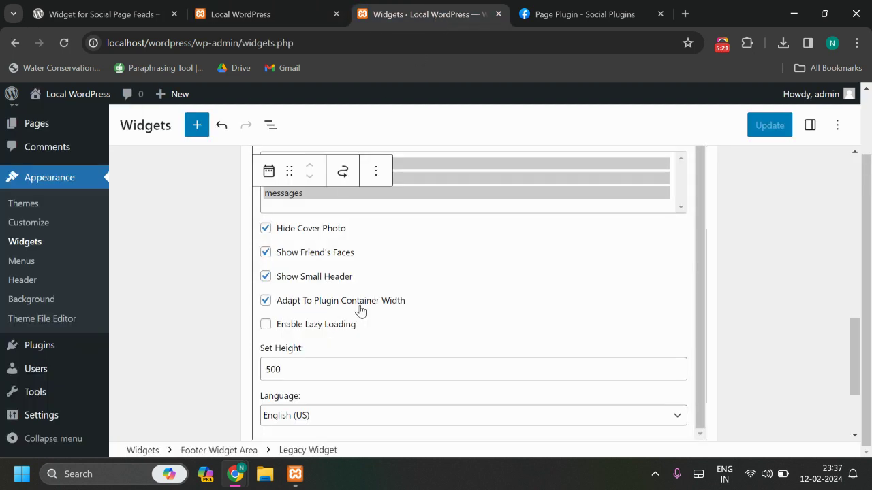
{"action": "left_click", "coordinate": [238, 14]}
{"action": "scroll", "coordinate": [232, 280], "scroll_direction": "down", "scroll_amount": 3}
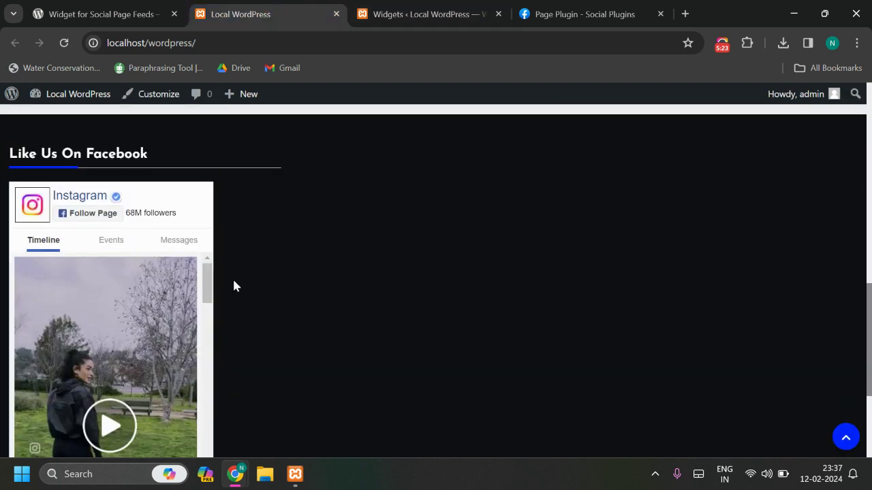
{"action": "scroll", "coordinate": [233, 283], "scroll_direction": "up", "scroll_amount": 2}
{"action": "left_click", "coordinate": [592, 10]}
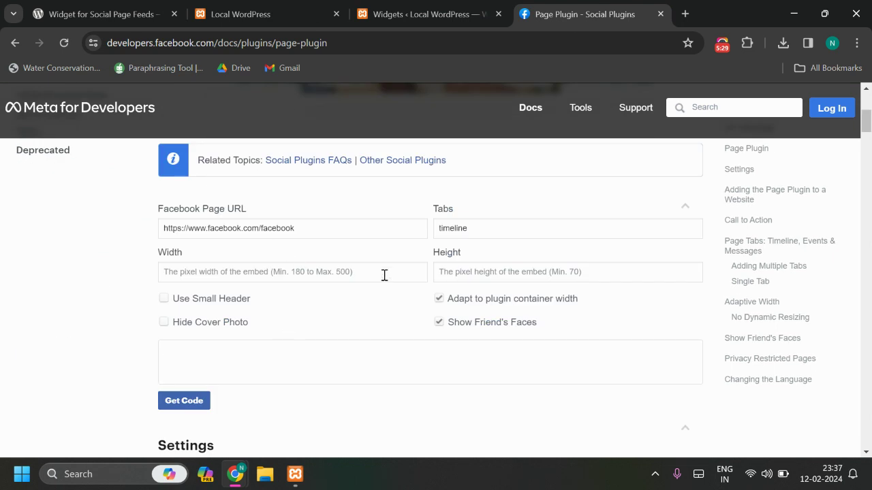
{"action": "scroll", "coordinate": [312, 312], "scroll_direction": "up", "scroll_amount": 2}
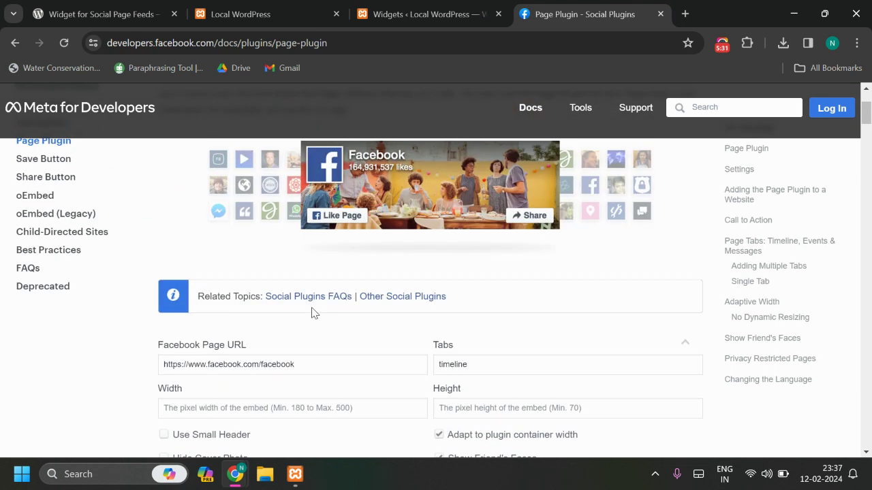
{"action": "left_click", "coordinate": [301, 15]}
Turn on Enable Lazy Loading in the footer widget and save.
{"action": "left_click", "coordinate": [414, 7]}
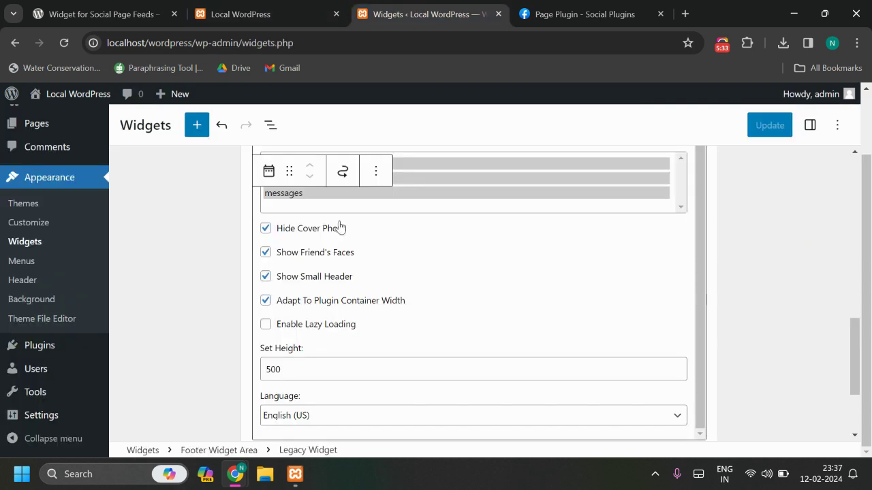
{"action": "left_click", "coordinate": [265, 325]}
{"action": "scroll", "coordinate": [246, 344], "scroll_direction": "down", "scroll_amount": 2}
{"action": "left_click", "coordinate": [767, 123]}
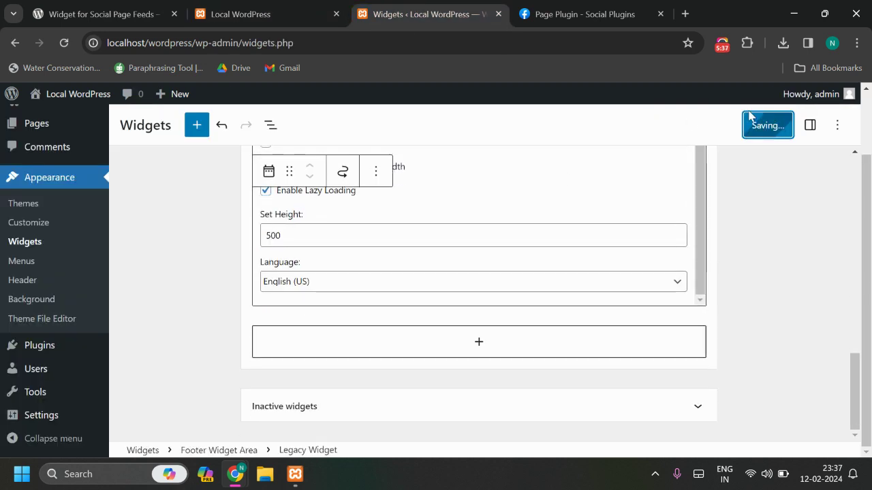
Reload the front page twice and scroll to confirm the footer feed still appears.
{"action": "left_click", "coordinate": [285, 7]}
{"action": "left_click", "coordinate": [282, 43]}
{"action": "key", "text": "Return"}
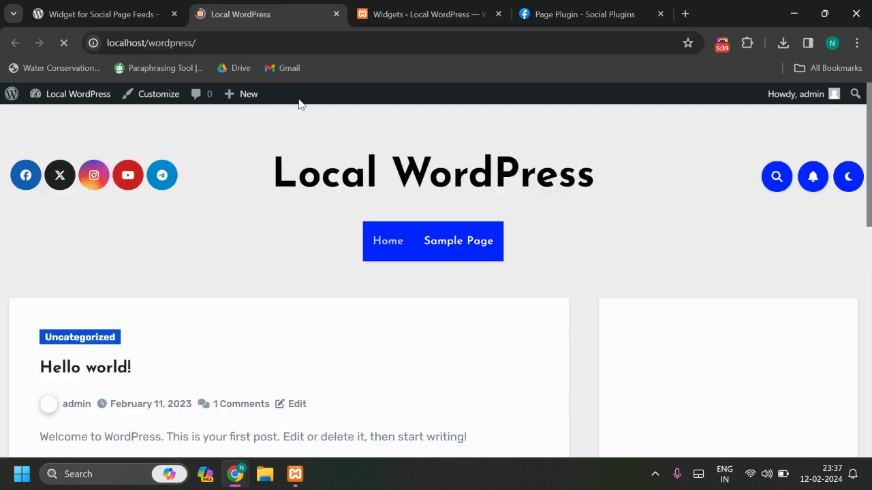
{"action": "scroll", "coordinate": [366, 254], "scroll_direction": "down", "scroll_amount": 2}
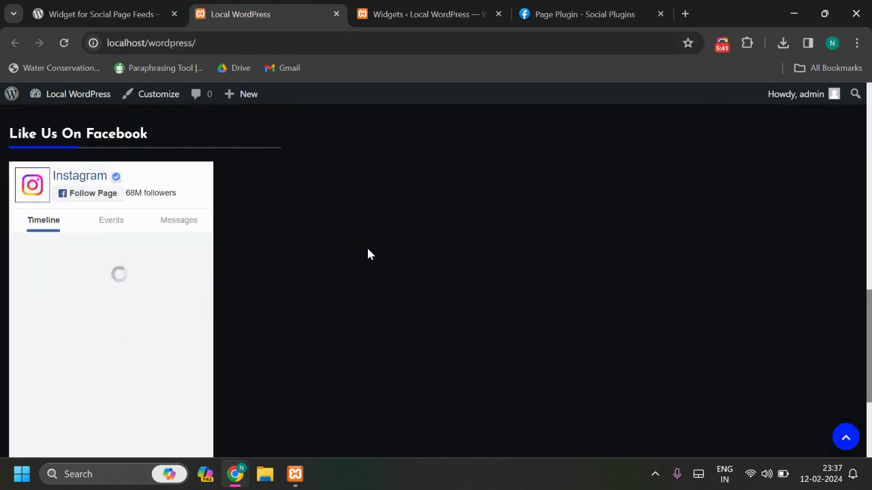
{"action": "scroll", "coordinate": [367, 250], "scroll_direction": "down", "scroll_amount": 3}
{"action": "scroll", "coordinate": [367, 250], "scroll_direction": "up", "scroll_amount": 6}
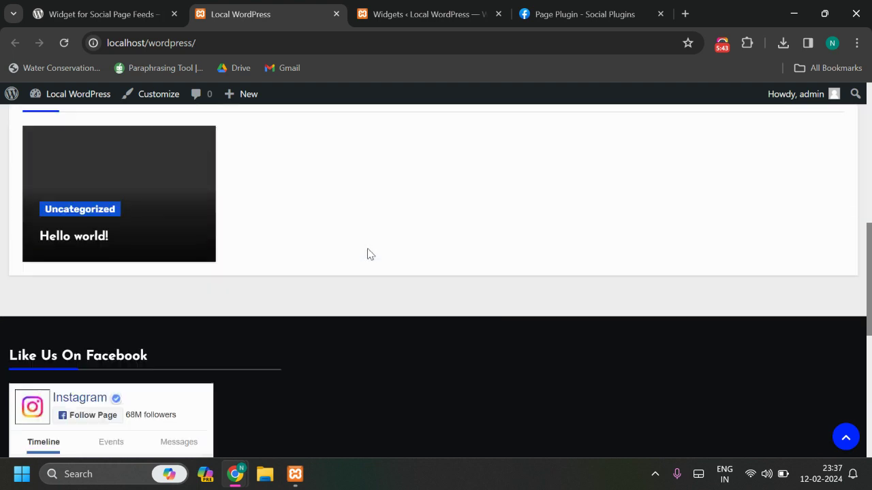
{"action": "scroll", "coordinate": [367, 254], "scroll_direction": "up", "scroll_amount": 2}
{"action": "left_click", "coordinate": [304, 43]}
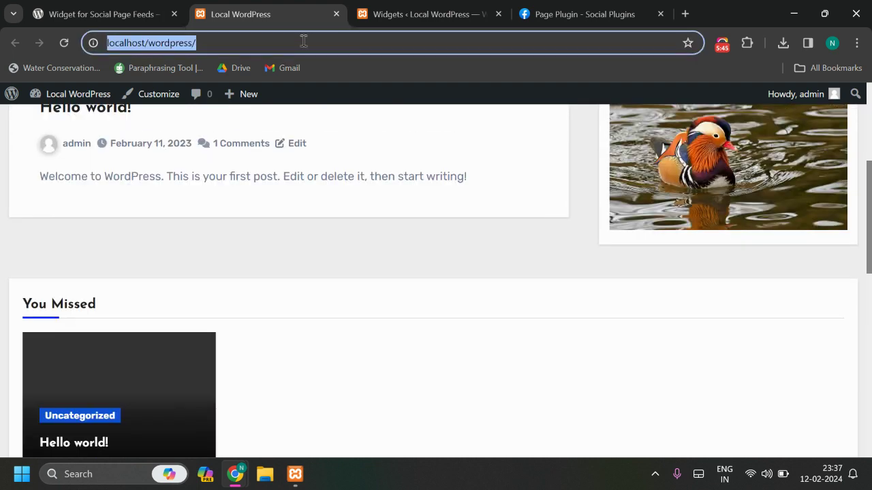
{"action": "key", "text": "Return"}
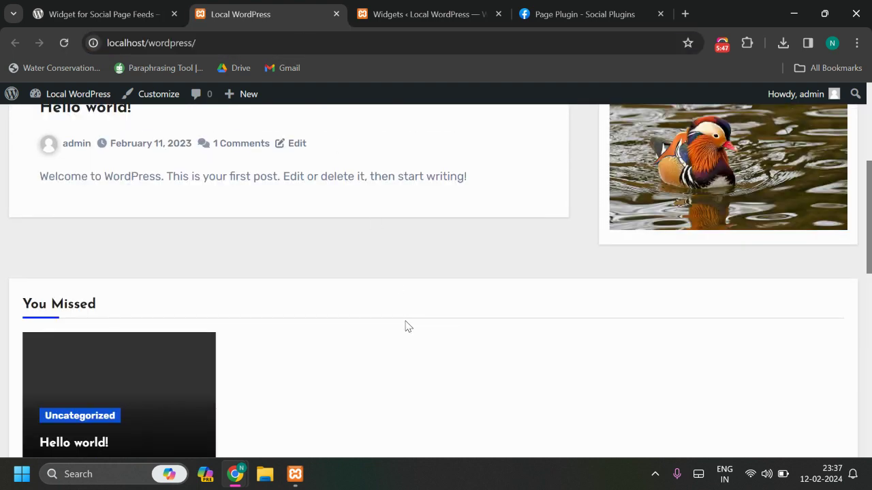
{"action": "scroll", "coordinate": [406, 326], "scroll_direction": "down", "scroll_amount": 7}
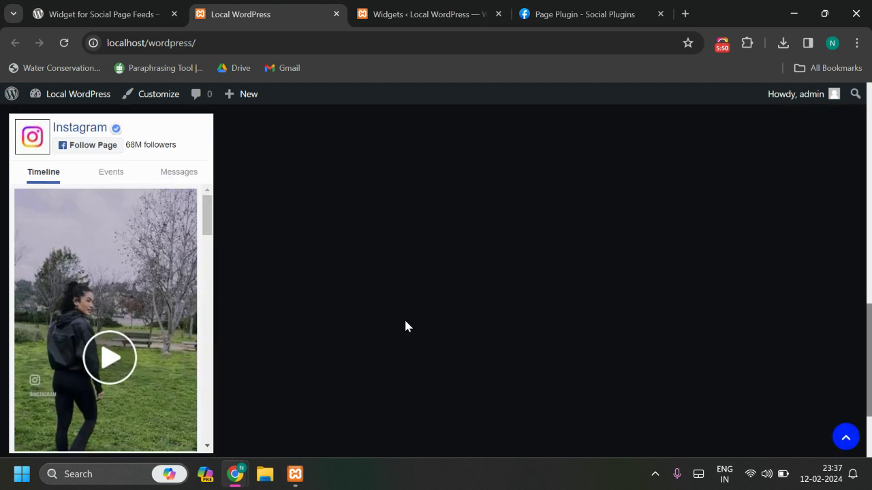
Change the widget's feed language to Japanese and save.
{"action": "left_click", "coordinate": [440, 11]}
{"action": "scroll", "coordinate": [300, 280], "scroll_direction": "up", "scroll_amount": 2}
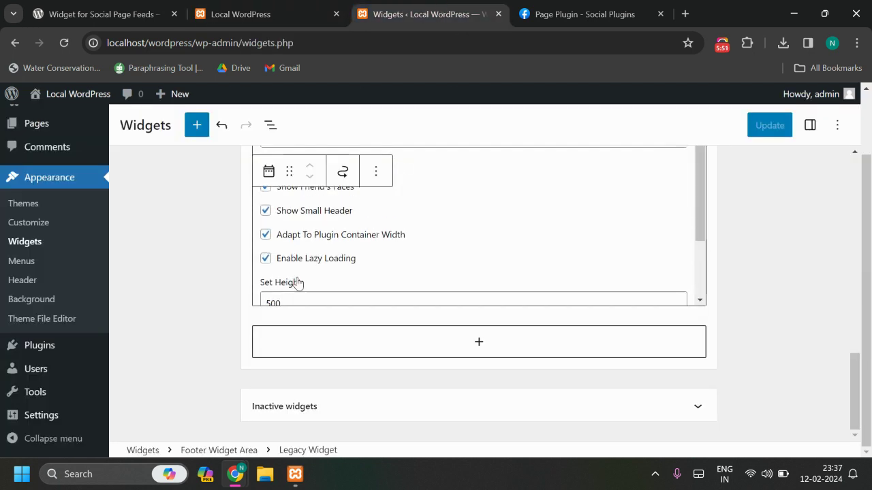
{"action": "scroll", "coordinate": [337, 263], "scroll_direction": "down", "scroll_amount": 2}
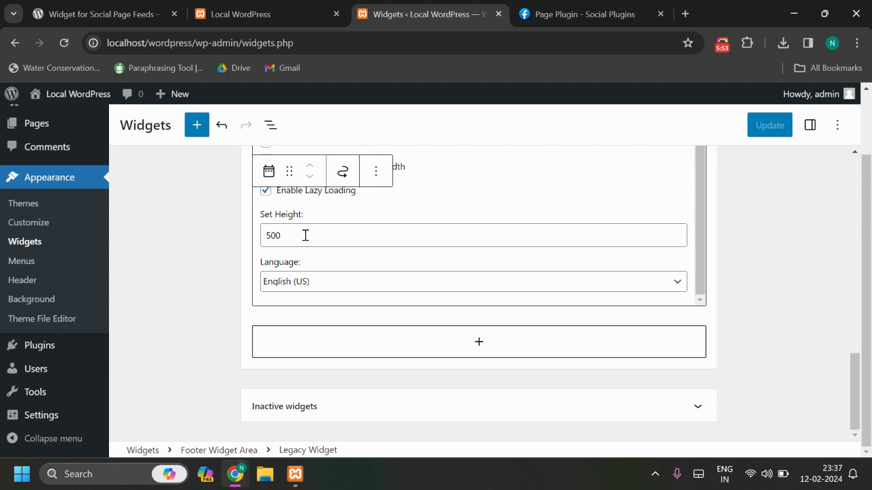
{"action": "left_click_drag", "start_coordinate": [286, 234], "coordinate": [247, 239]}
{"action": "left_click", "coordinate": [310, 287]}
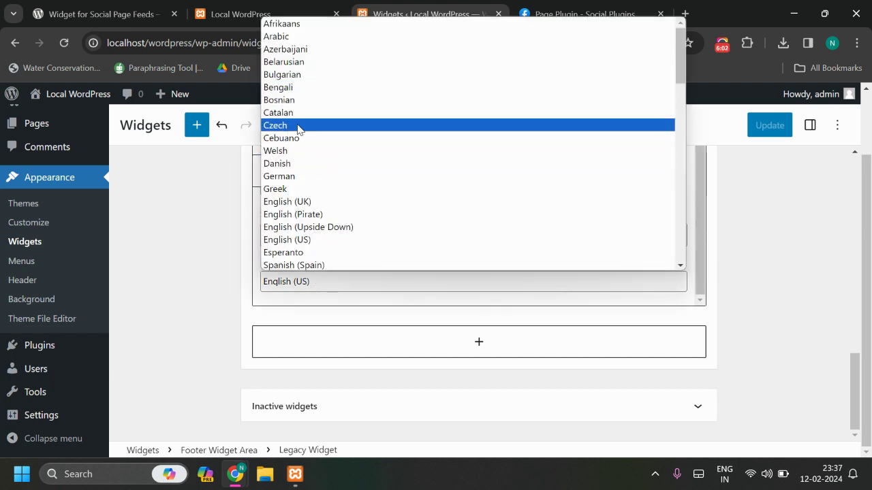
{"action": "scroll", "coordinate": [303, 153], "scroll_direction": "down", "scroll_amount": 4}
{"action": "scroll", "coordinate": [293, 204], "scroll_direction": "down", "scroll_amount": 3}
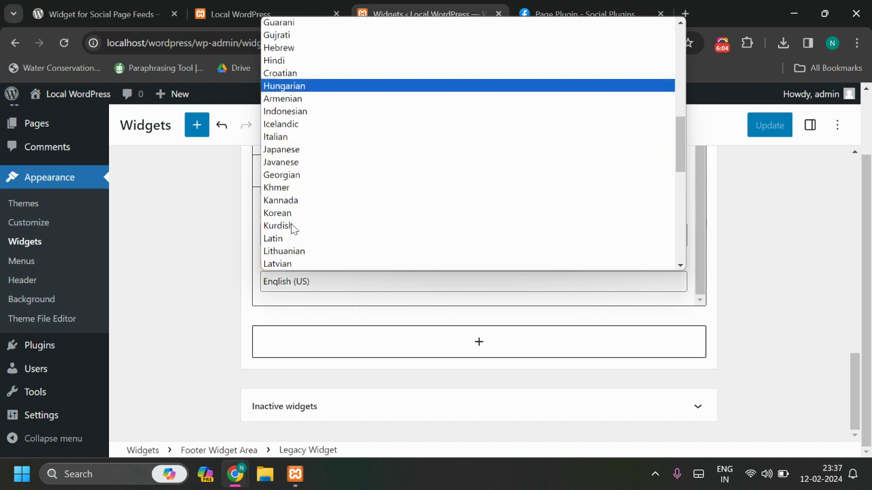
{"action": "left_click", "coordinate": [292, 148]}
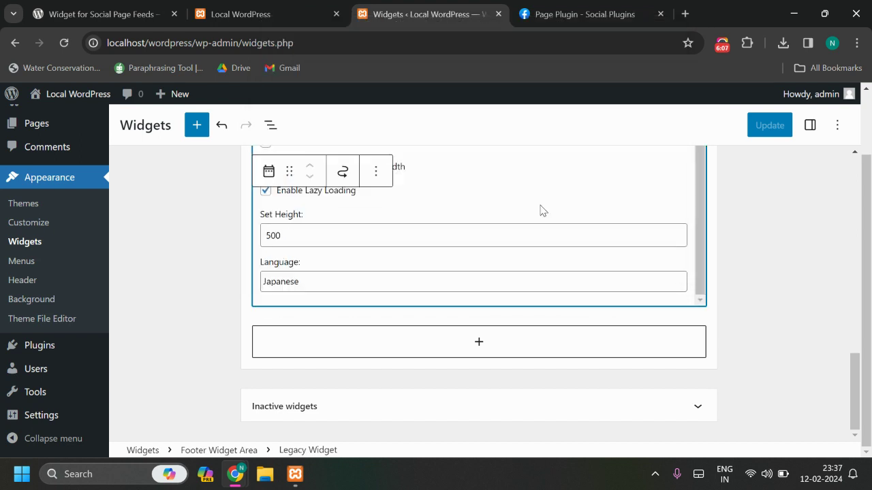
{"action": "left_click", "coordinate": [756, 135]}
Reload the front page to see the footer feed in Japanese.
{"action": "left_click", "coordinate": [291, 16]}
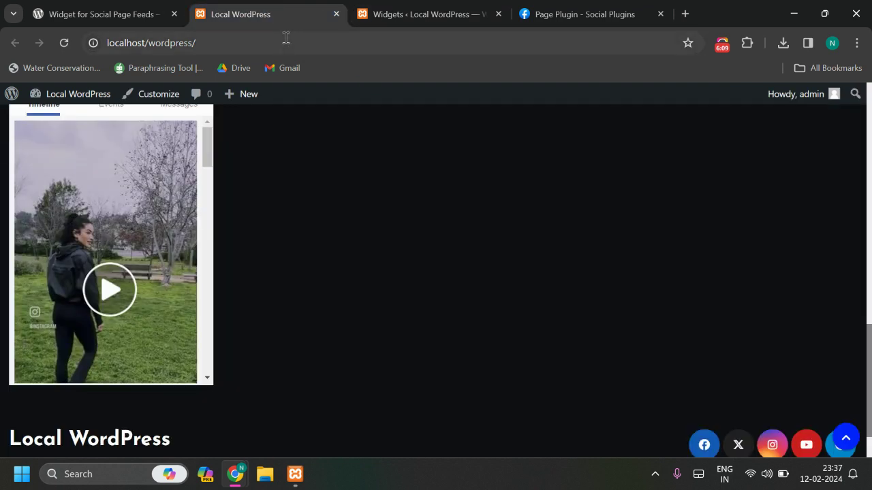
{"action": "left_click", "coordinate": [286, 42]}
{"action": "key", "text": "Return"}
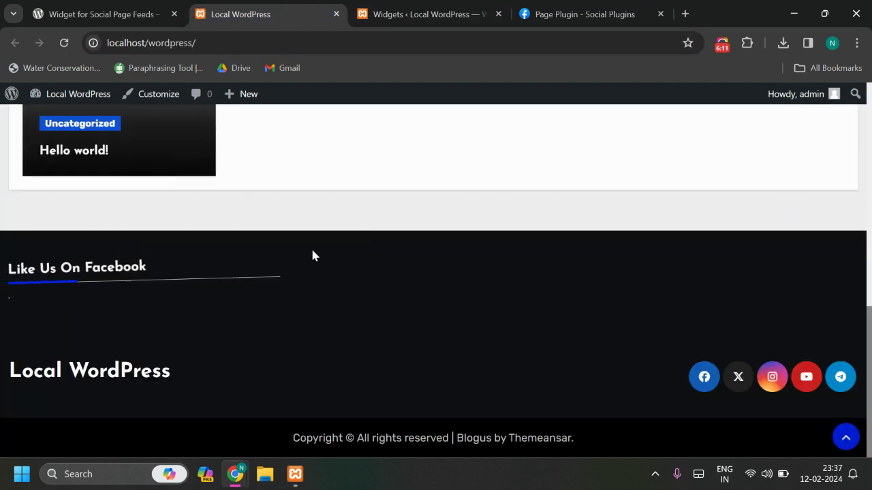
{"action": "scroll", "coordinate": [299, 258], "scroll_direction": "down", "scroll_amount": 1}
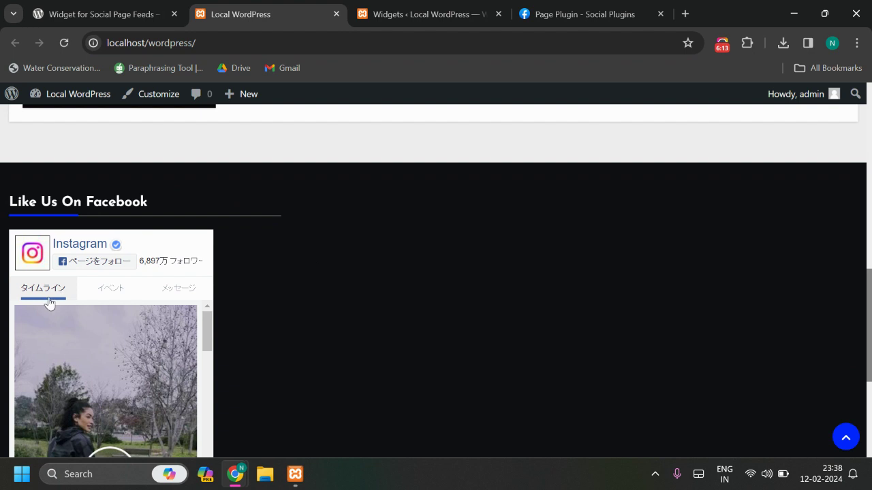
Set the widget language back to English (US) and save.
{"action": "left_click", "coordinate": [382, 15]}
{"action": "left_click", "coordinate": [317, 281]}
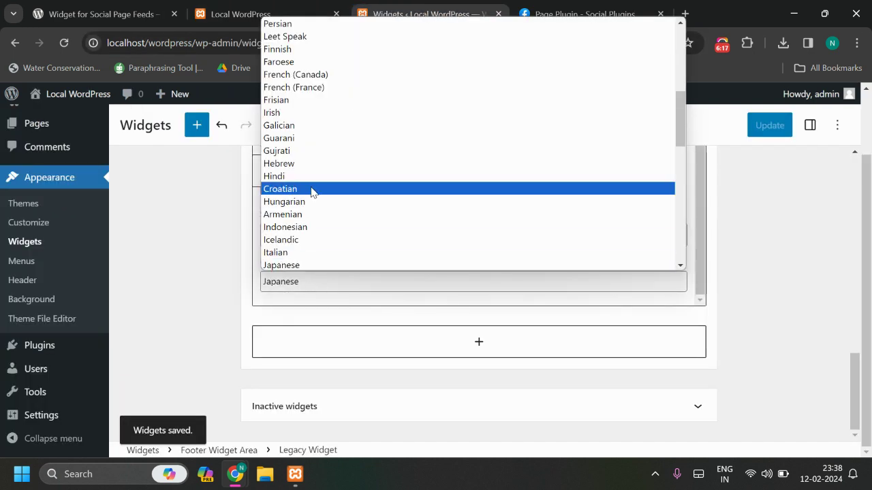
{"action": "scroll", "coordinate": [311, 191], "scroll_direction": "up", "scroll_amount": 4}
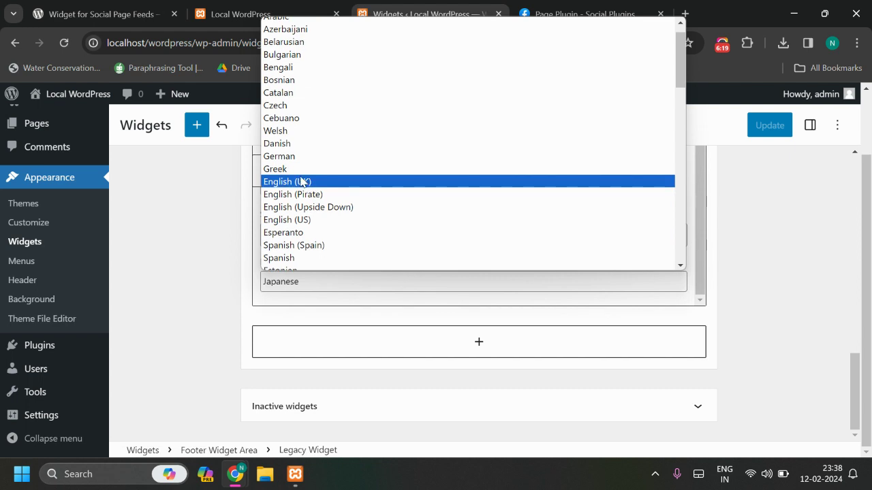
{"action": "left_click", "coordinate": [310, 220]}
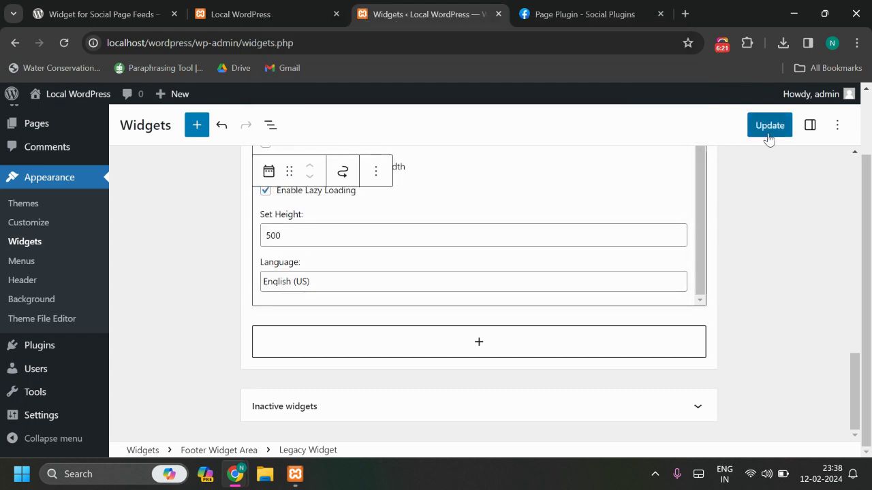
{"action": "left_click", "coordinate": [768, 129]}
Reload the front end, then reopen the footer Facebook widget's settings in the widgets editor.
{"action": "left_click", "coordinate": [305, 12]}
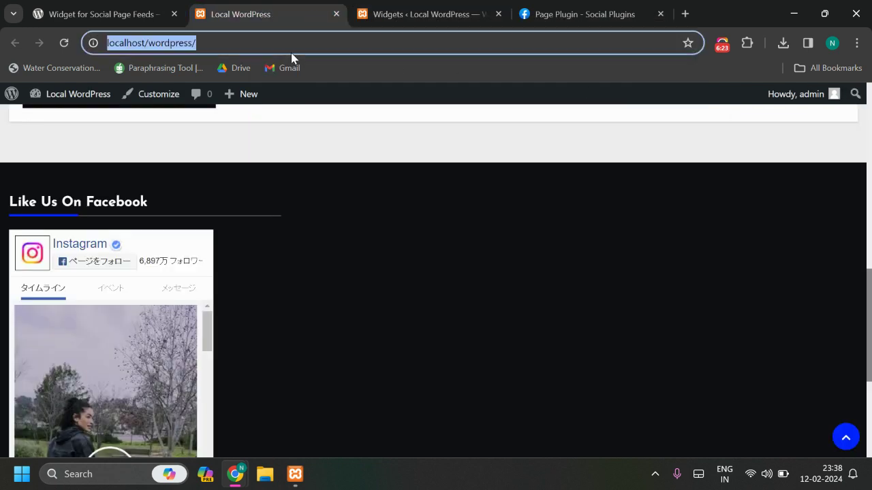
{"action": "key", "text": "Return"}
{"action": "left_click", "coordinate": [385, 11]}
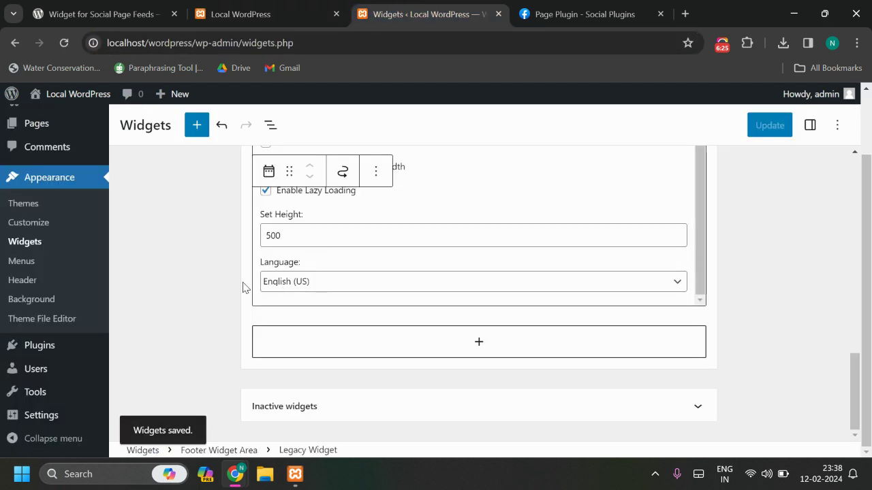
{"action": "left_click", "coordinate": [212, 297]}
{"action": "left_click", "coordinate": [408, 257]}
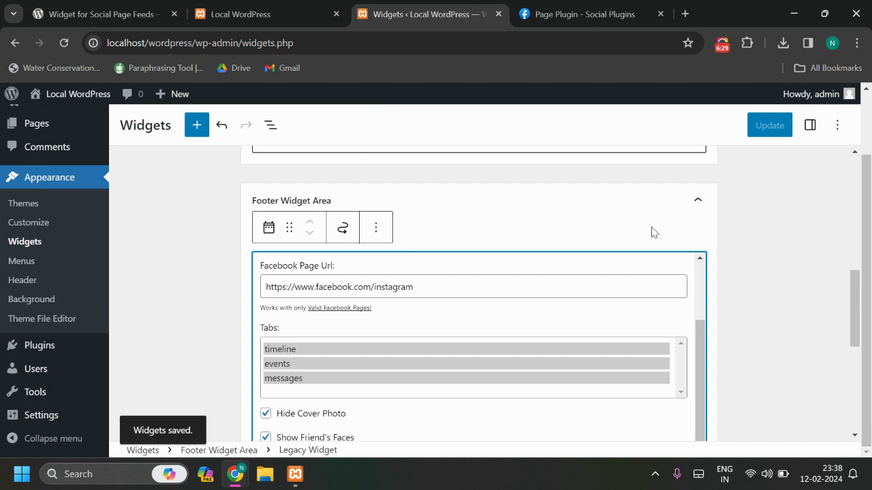
Highlight 'instagram' in the widget's Facebook Page Url, then bring up the Page Plugin docs.
{"action": "scroll", "coordinate": [652, 232], "scroll_direction": "down", "scroll_amount": 1}
{"action": "scroll", "coordinate": [414, 319], "scroll_direction": "up", "scroll_amount": 1}
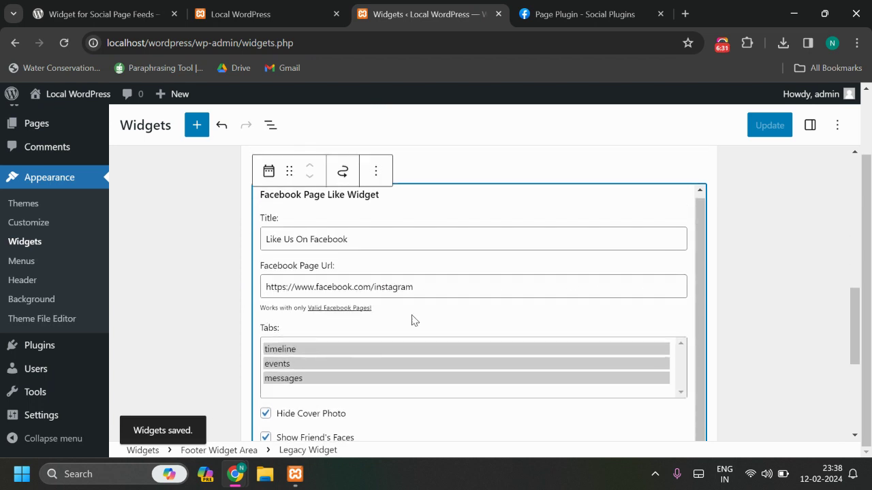
{"action": "left_click_drag", "start_coordinate": [374, 287], "coordinate": [438, 280]}
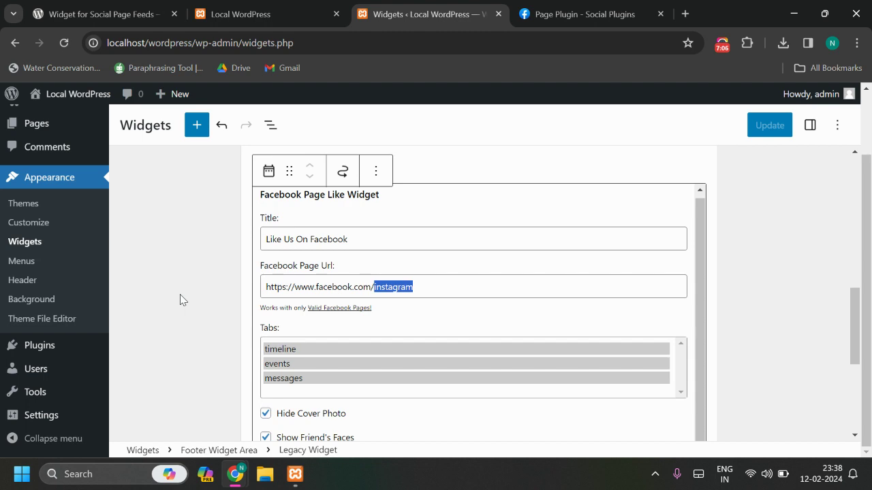
{"action": "left_click", "coordinate": [590, 10]}
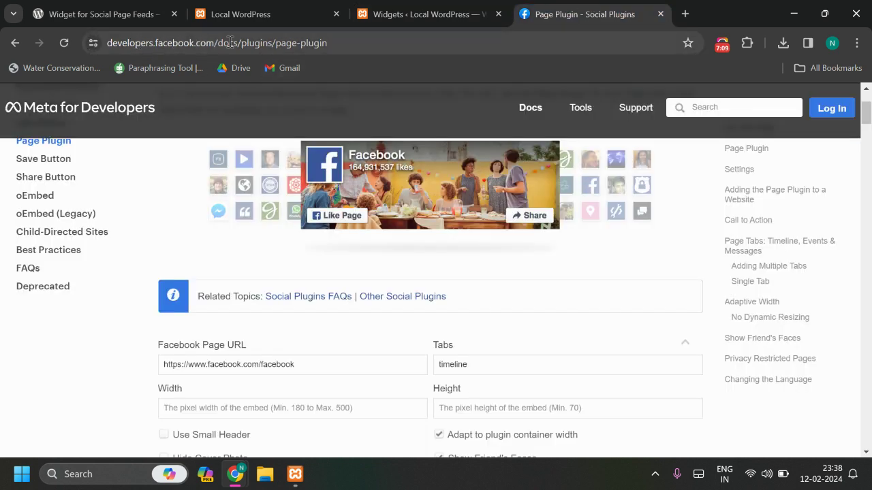
Open the Social Plugins FAQs link from the Page Plugin docs in a new tab.
{"action": "scroll", "coordinate": [277, 198], "scroll_direction": "up", "scroll_amount": 2}
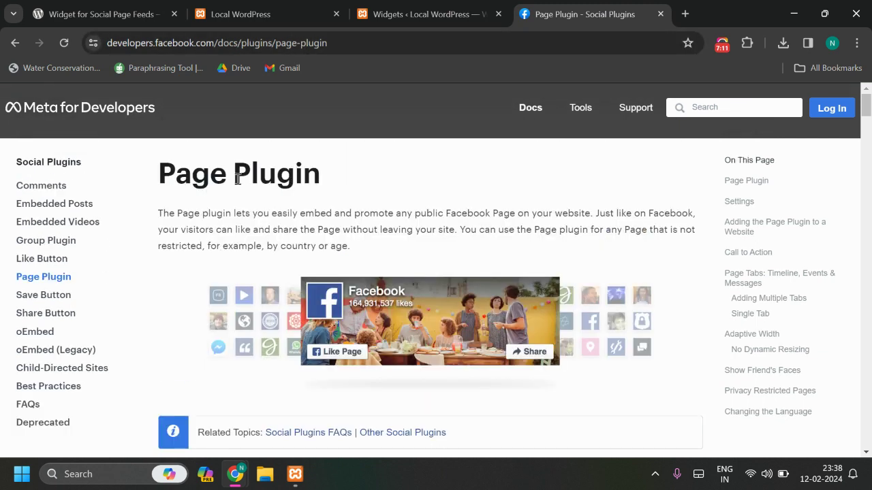
{"action": "left_click", "coordinate": [383, 9]}
{"action": "left_click", "coordinate": [550, 9]}
{"action": "scroll", "coordinate": [384, 237], "scroll_direction": "down", "scroll_amount": 3}
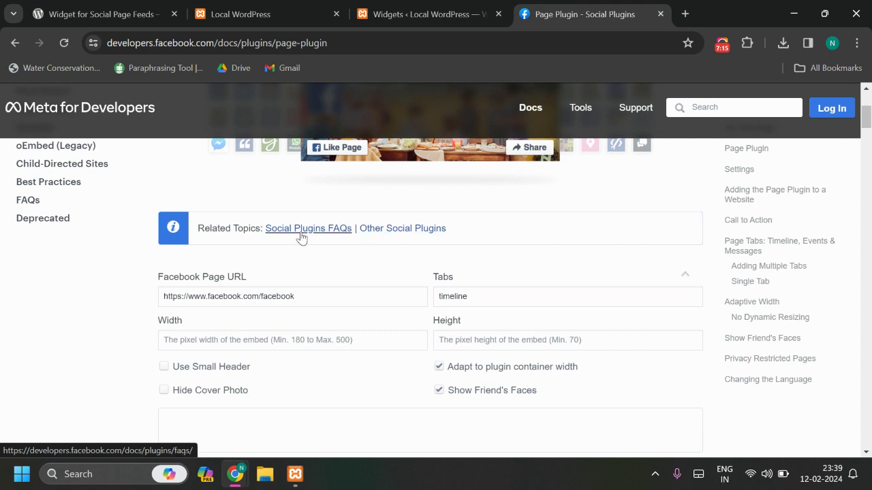
{"action": "left_click", "coordinate": [302, 229], "text": "ctrl"}
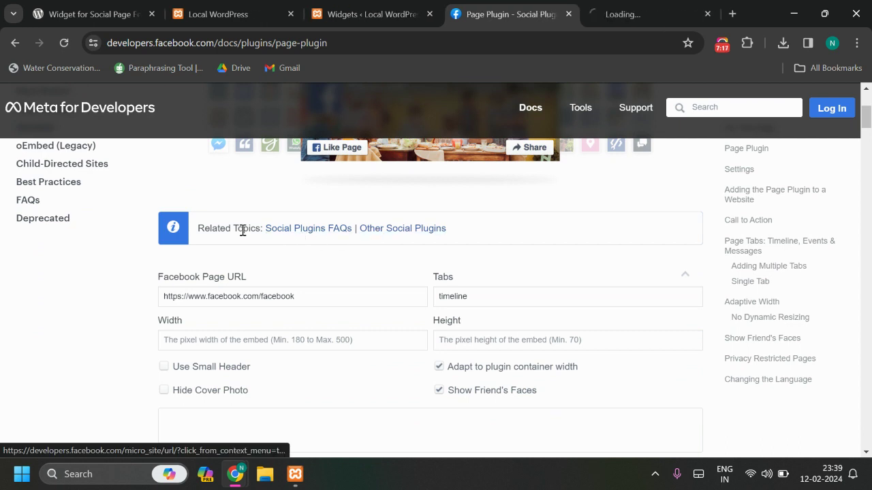
{"action": "left_click", "coordinate": [621, 7]}
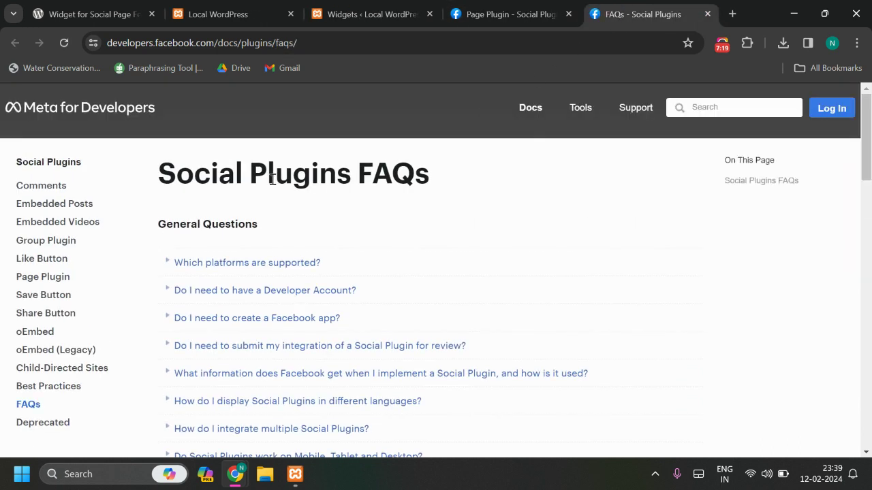
Scroll through the FAQ questions to the one about invisible plugins.
{"action": "scroll", "coordinate": [273, 180], "scroll_direction": "down", "scroll_amount": 2}
{"action": "scroll", "coordinate": [430, 205], "scroll_direction": "down", "scroll_amount": 2}
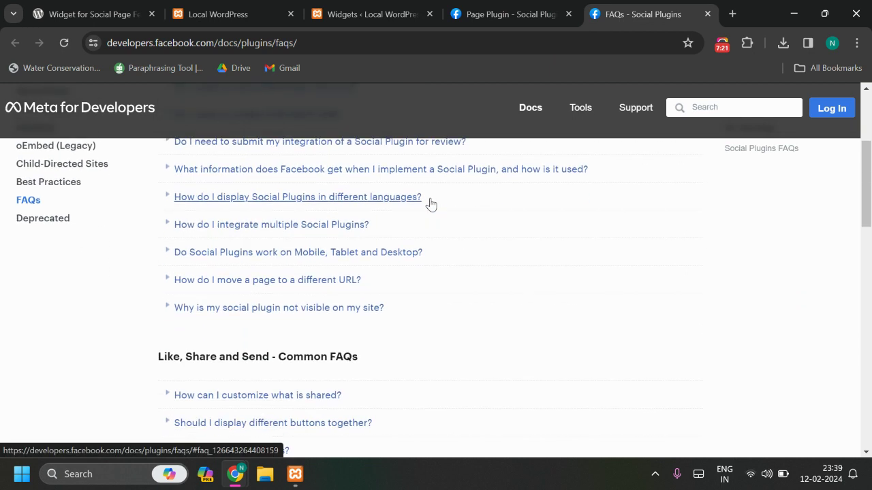
{"action": "scroll", "coordinate": [430, 202], "scroll_direction": "down", "scroll_amount": 2}
{"action": "scroll", "coordinate": [150, 277], "scroll_direction": "up", "scroll_amount": 2}
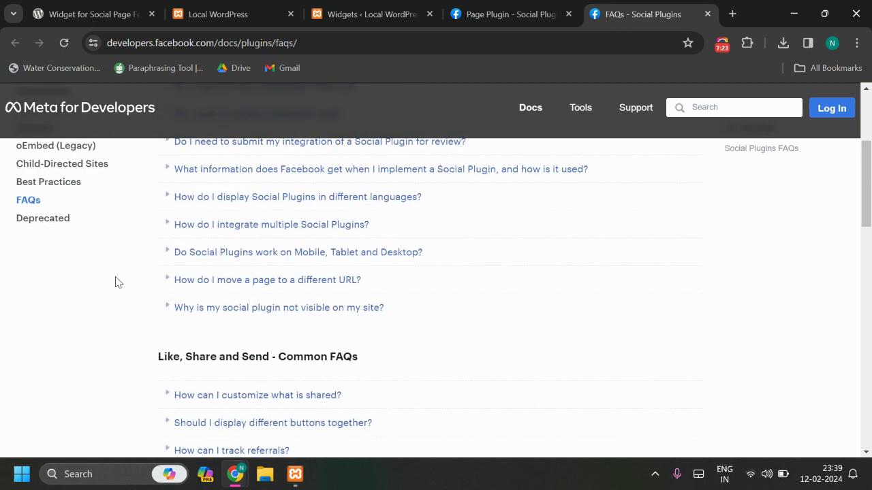
{"action": "scroll", "coordinate": [116, 282], "scroll_direction": "down", "scroll_amount": 4}
{"action": "scroll", "coordinate": [116, 282], "scroll_direction": "up", "scroll_amount": 3}
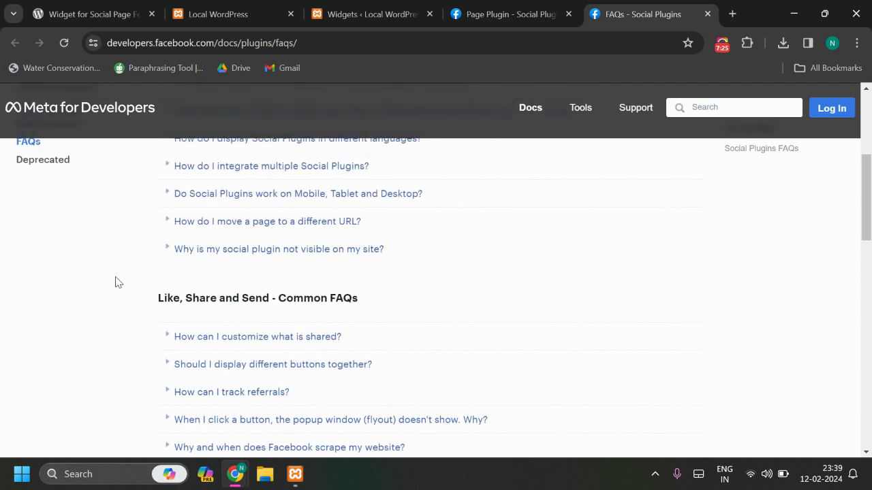
{"action": "scroll", "coordinate": [116, 282], "scroll_direction": "up", "scroll_amount": 3}
{"action": "scroll", "coordinate": [347, 242], "scroll_direction": "down", "scroll_amount": 1}
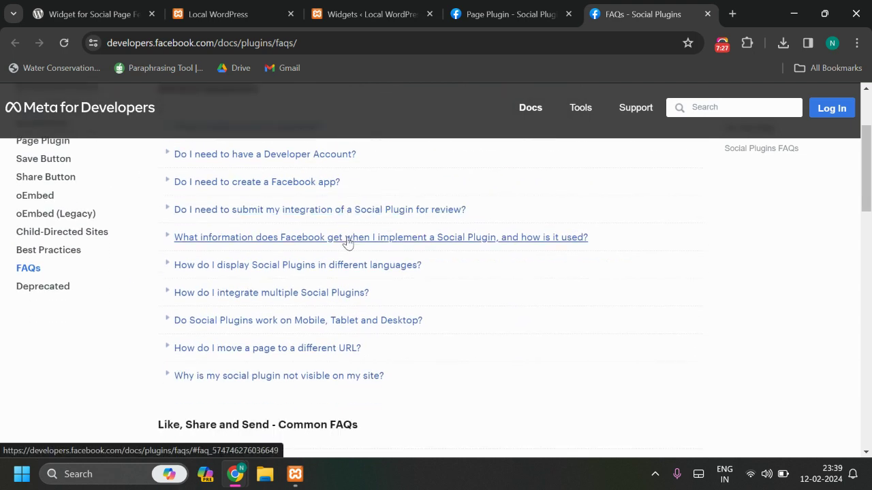
{"action": "scroll", "coordinate": [498, 371], "scroll_direction": "down", "scroll_amount": 1}
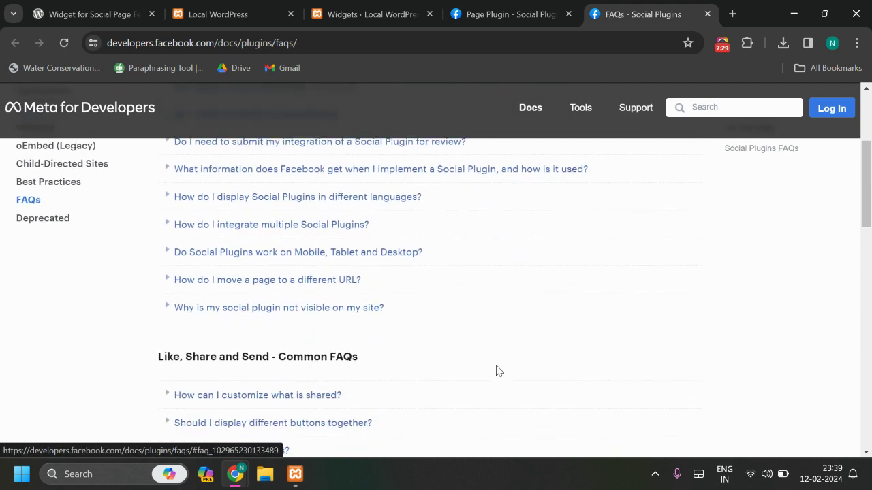
Expand 'Why is my social plugin not visible on my site?' and highlight key words in the answer.
{"action": "left_click", "coordinate": [202, 313]}
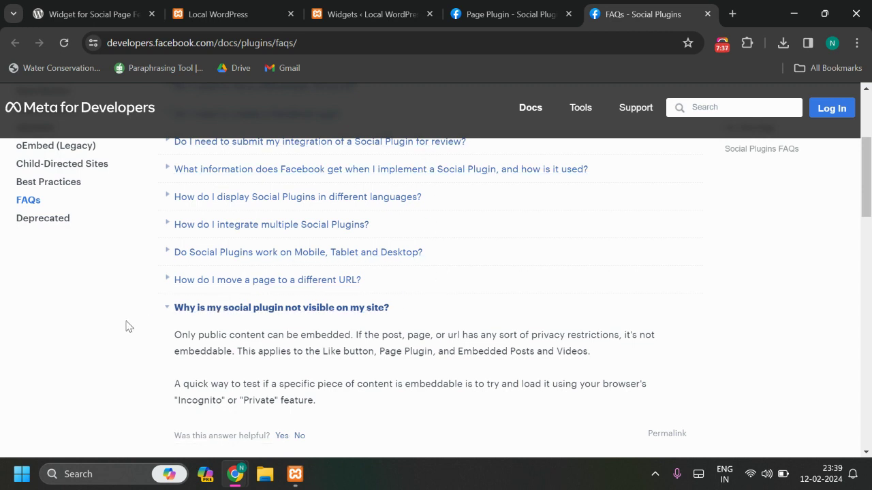
{"action": "scroll", "coordinate": [126, 327], "scroll_direction": "down", "scroll_amount": 1}
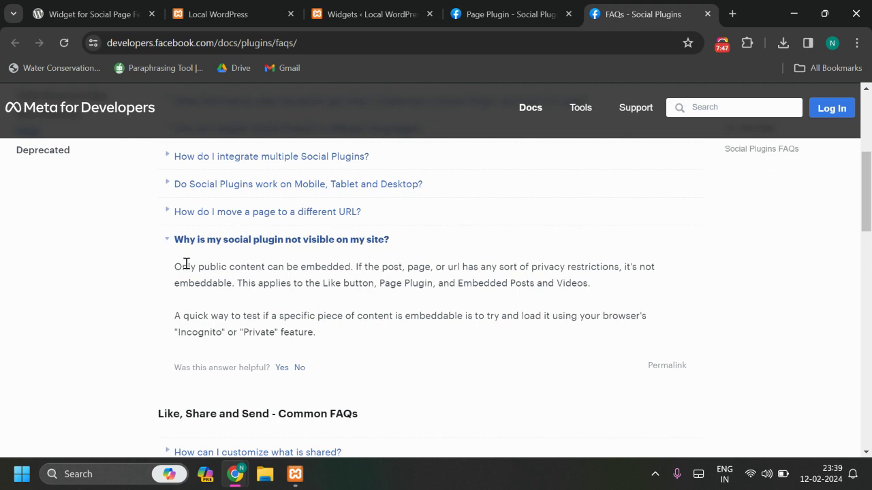
{"action": "double_click", "coordinate": [185, 266]}
{"action": "left_click", "coordinate": [160, 303]}
{"action": "double_click", "coordinate": [313, 267]}
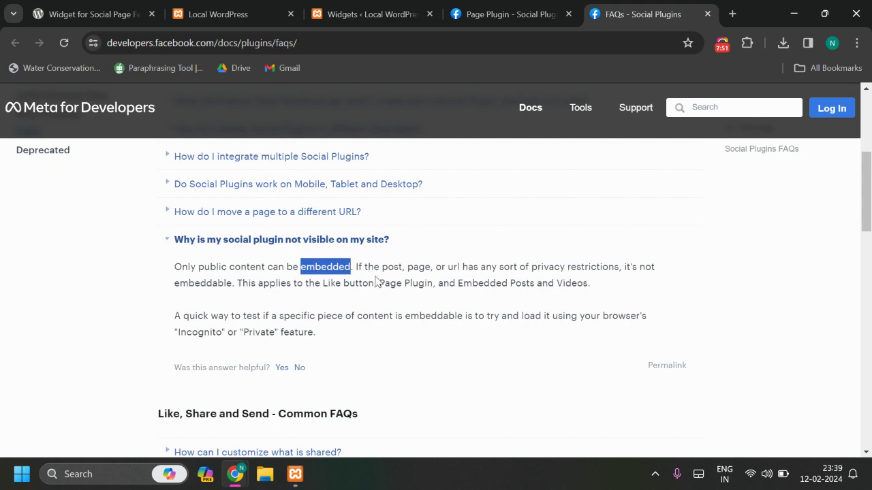
{"action": "left_click", "coordinate": [376, 271]}
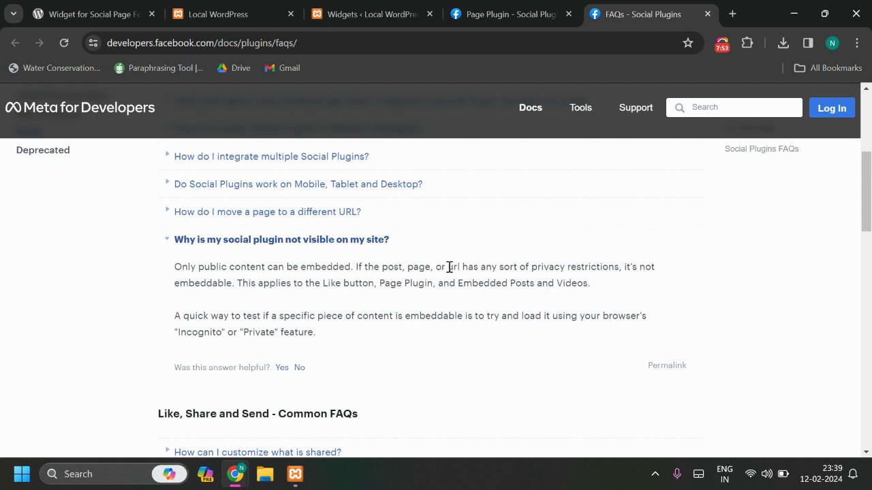
{"action": "double_click", "coordinate": [535, 266]}
{"action": "left_click", "coordinate": [590, 264]}
{"action": "double_click", "coordinate": [185, 282]}
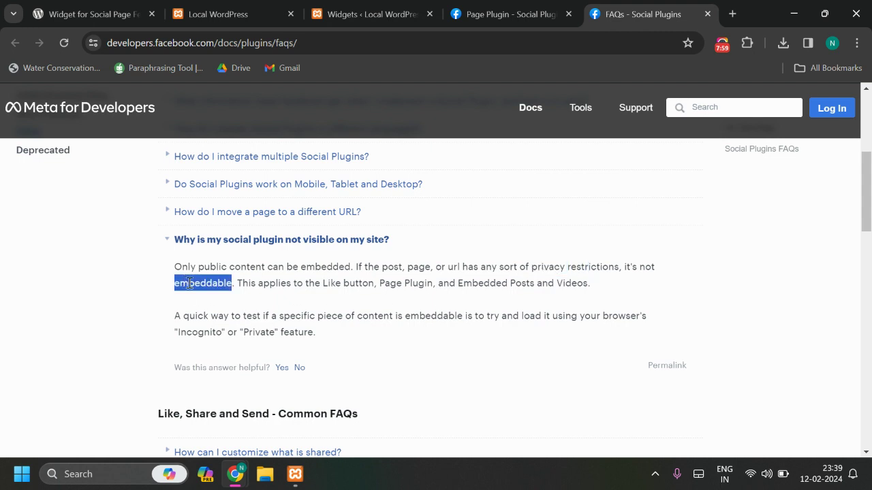
{"action": "left_click", "coordinate": [274, 289]}
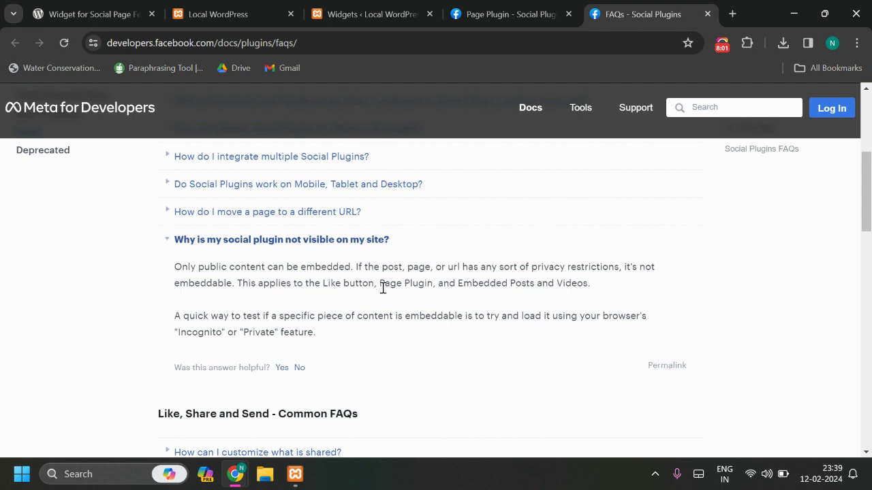
Highlight 'Page Plugin' and 'Embedded Posts and Videos' in the answer, glancing at the docs.
{"action": "left_click_drag", "start_coordinate": [380, 285], "coordinate": [431, 285]}
{"action": "key", "text": "ctrl+shift+Tab"}
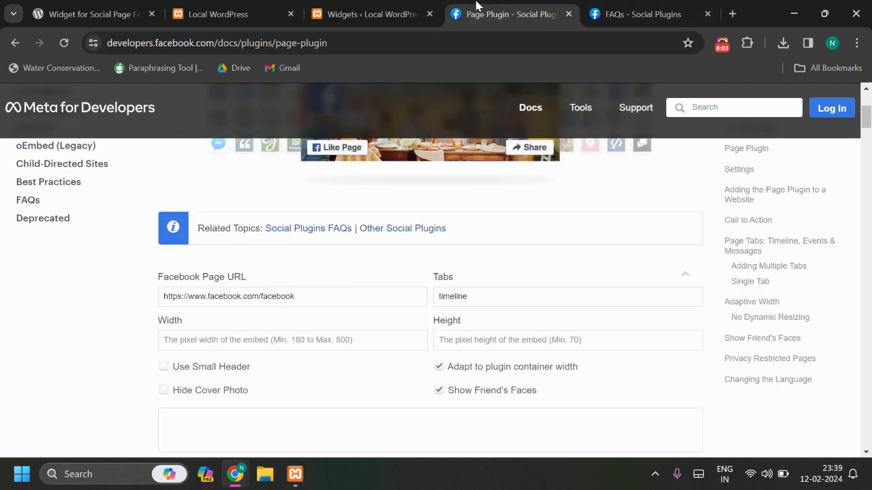
{"action": "key", "text": "ctrl+Tab"}
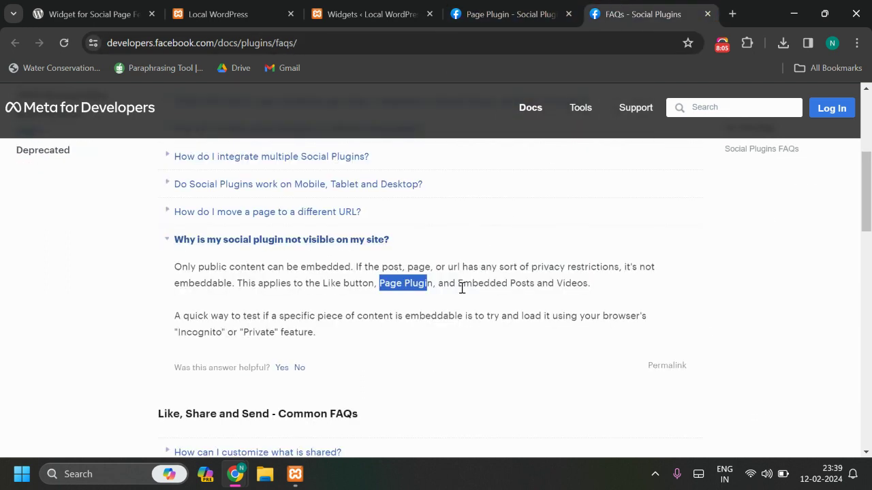
{"action": "left_click_drag", "start_coordinate": [462, 288], "coordinate": [590, 286]}
{"action": "left_click", "coordinate": [593, 291]}
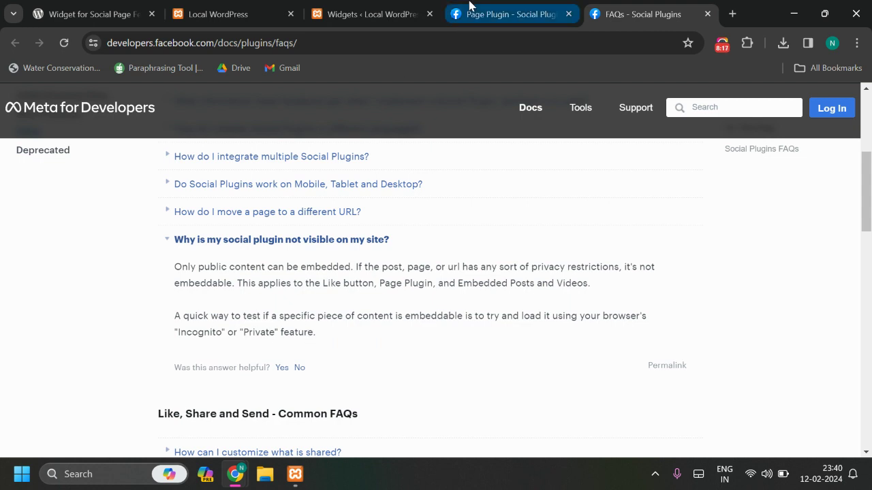
Copy the widget's Facebook page URL and load the Instagram page in a new tab.
{"action": "left_click", "coordinate": [421, 10]}
{"action": "left_click", "coordinate": [352, 286]}
{"action": "key", "text": "ctrl+a"}
{"action": "key", "text": "ctrl+c"}
{"action": "key", "text": "ctrl+t"}
{"action": "key", "text": "ctrl+v"}
{"action": "key", "text": "Return"}
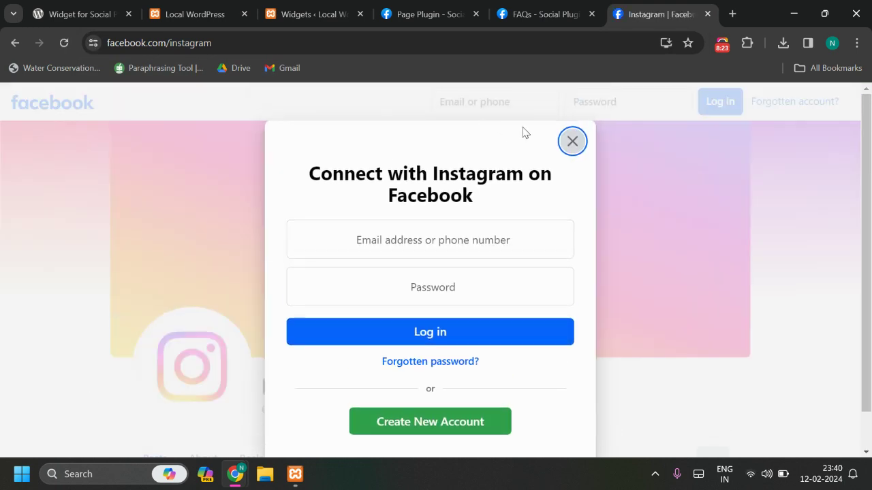
{"action": "left_click", "coordinate": [571, 141]}
{"action": "scroll", "coordinate": [160, 275], "scroll_direction": "down", "scroll_amount": 10}
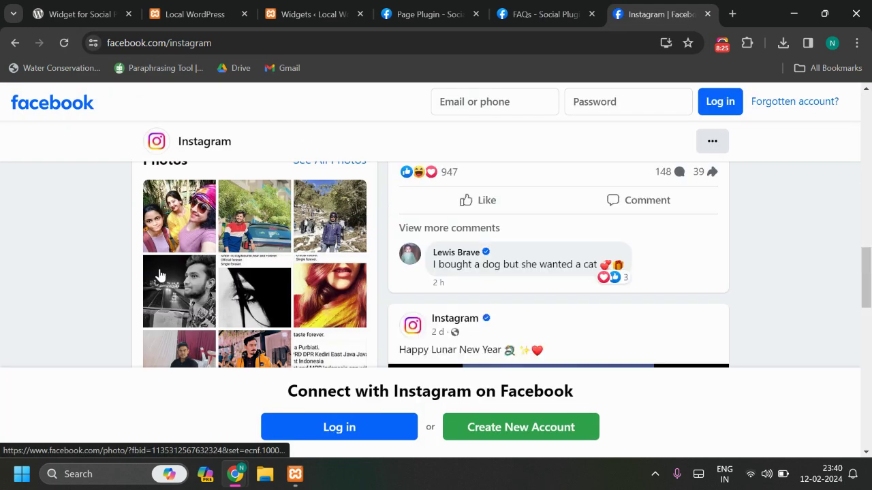
{"action": "scroll", "coordinate": [160, 275], "scroll_direction": "up", "scroll_amount": 10}
Reload the Instagram page in a private window to confirm it's public, then return to WordPress.
{"action": "key", "text": "ctrl+l"}
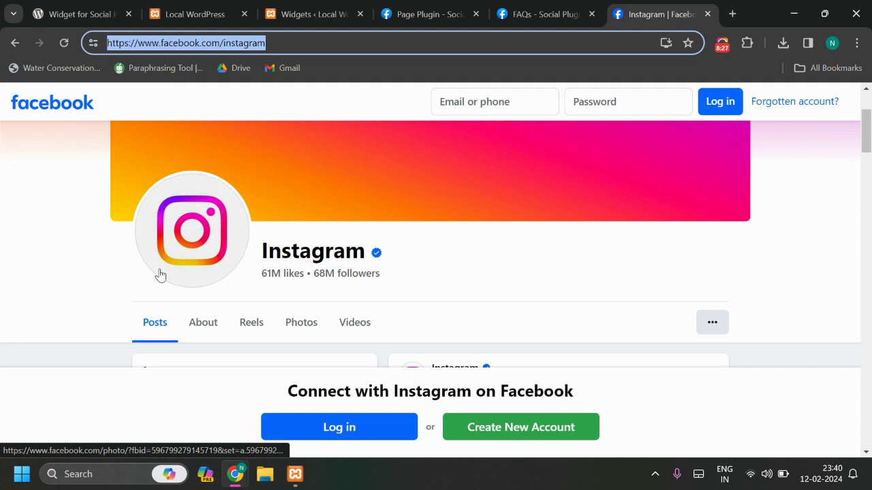
{"action": "key", "text": "ctrl+c"}
{"action": "key", "text": "ctrl+w"}
{"action": "key", "text": "ctrl+shift+n"}
{"action": "key", "text": "ctrl+v"}
{"action": "key", "text": "Return"}
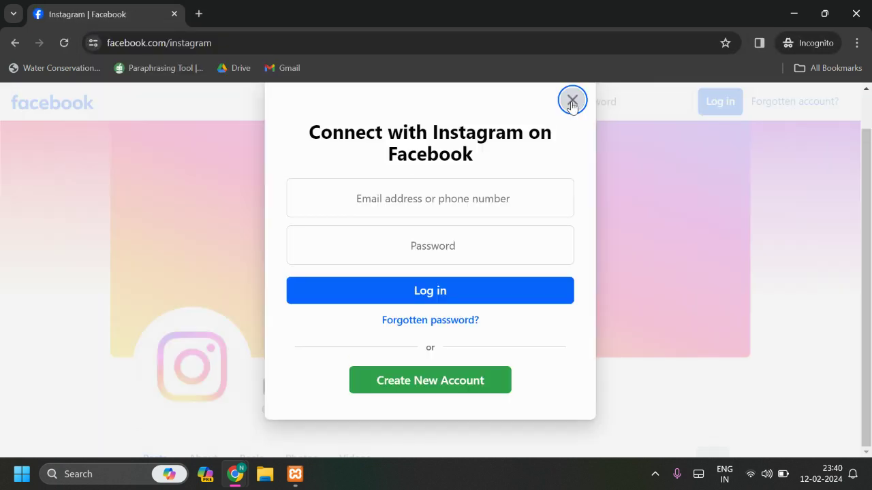
{"action": "left_click", "coordinate": [572, 100]}
{"action": "scroll", "coordinate": [171, 262], "scroll_direction": "down", "scroll_amount": 8}
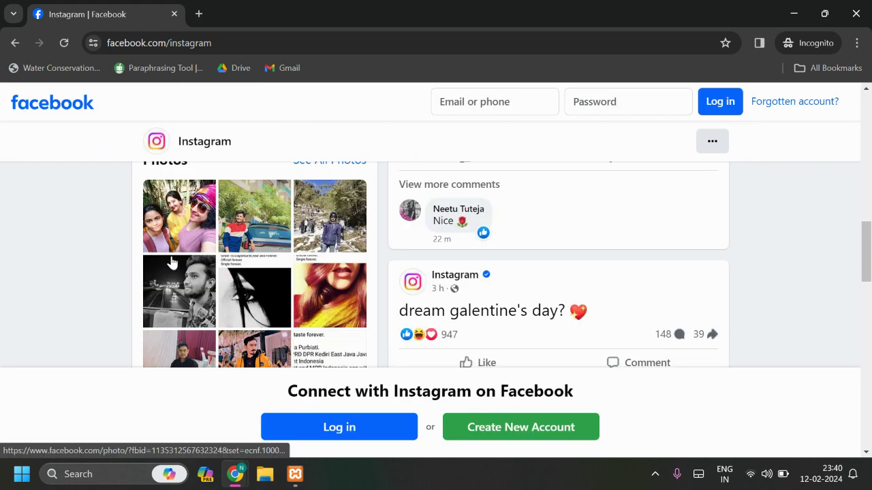
{"action": "scroll", "coordinate": [171, 263], "scroll_direction": "up", "scroll_amount": 10}
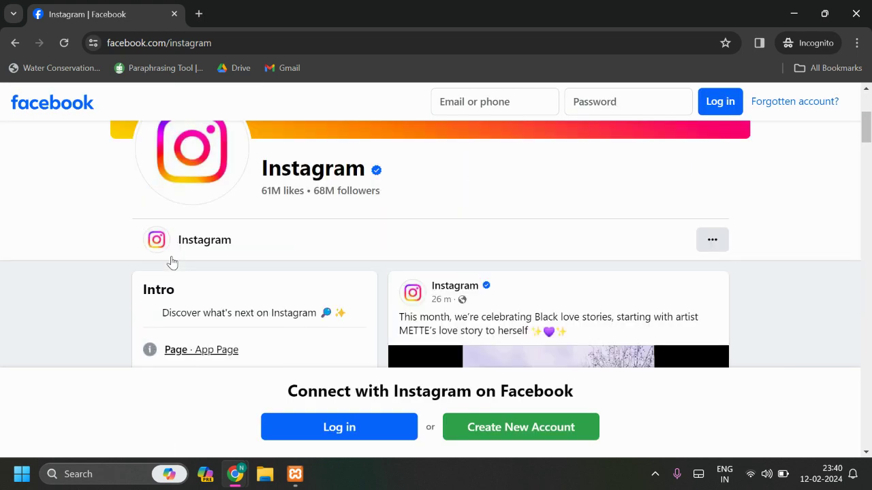
{"action": "scroll", "coordinate": [171, 263], "scroll_direction": "up", "scroll_amount": 1}
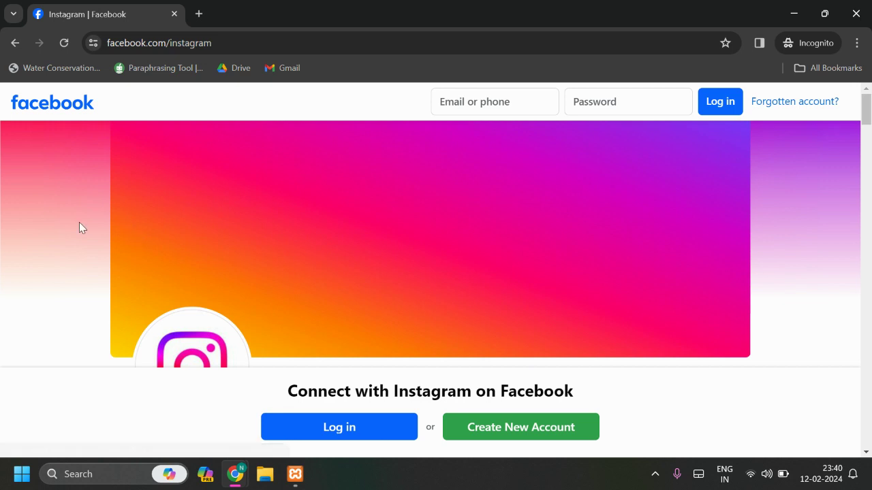
{"action": "key", "text": "alt+Tab"}
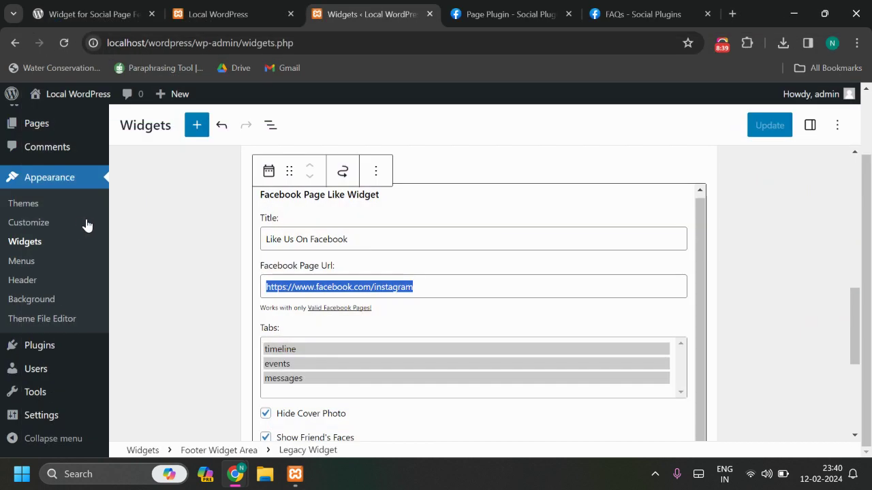
Read the Social Plugins FAQ, then deselect the footer widget to preview its Instagram feed.
{"action": "left_click", "coordinate": [612, 8]}
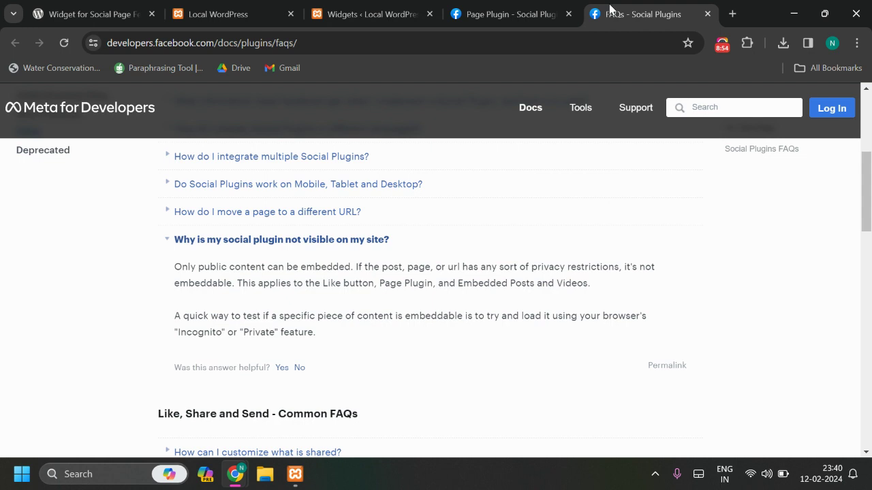
{"action": "left_click", "coordinate": [370, 15]}
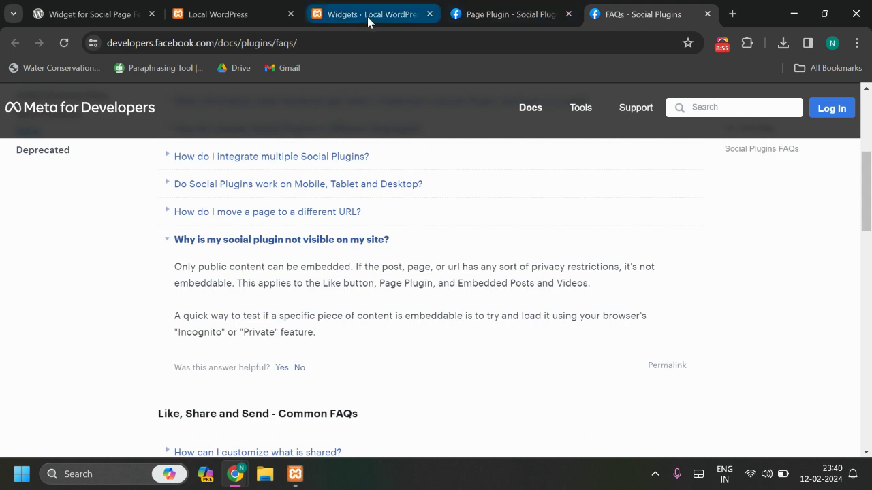
{"action": "left_click", "coordinate": [166, 276]}
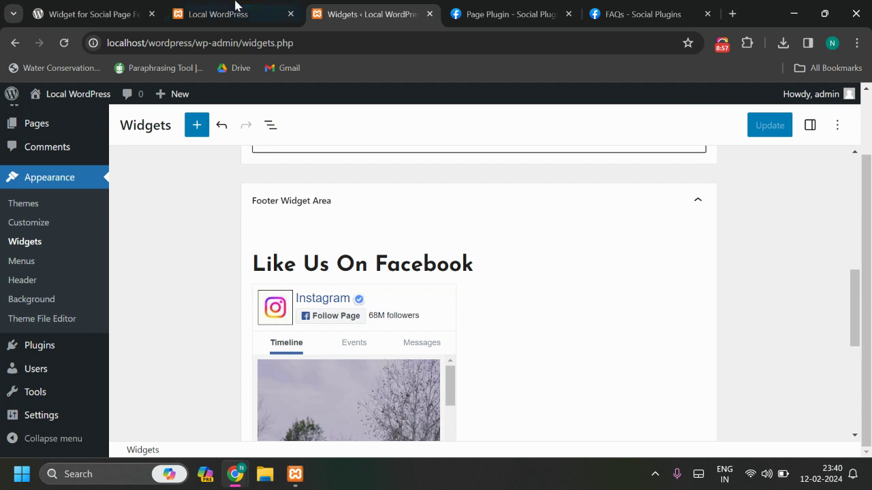
Read the Widget for Social Page Feeds description on WordPress.org, then return to Meta's Page Plugin docs.
{"action": "left_click", "coordinate": [133, 15]}
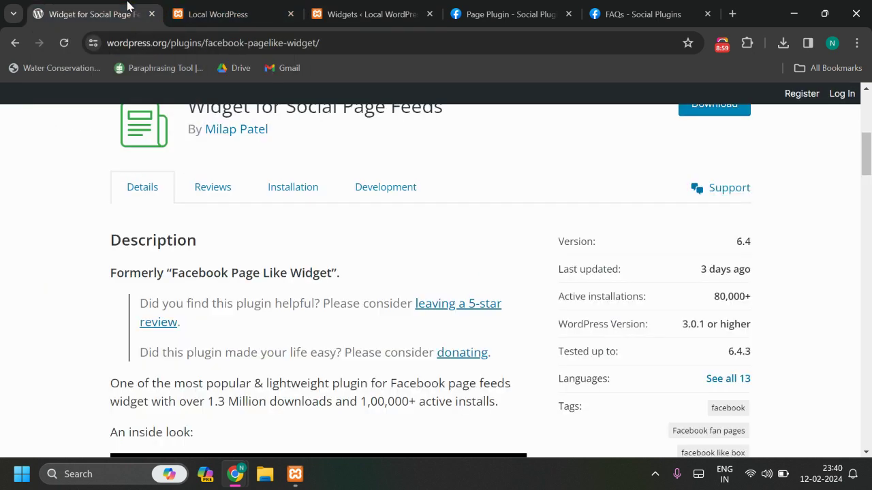
{"action": "scroll", "coordinate": [535, 218], "scroll_direction": "down", "scroll_amount": 7}
{"action": "scroll", "coordinate": [618, 248], "scroll_direction": "down", "scroll_amount": 2}
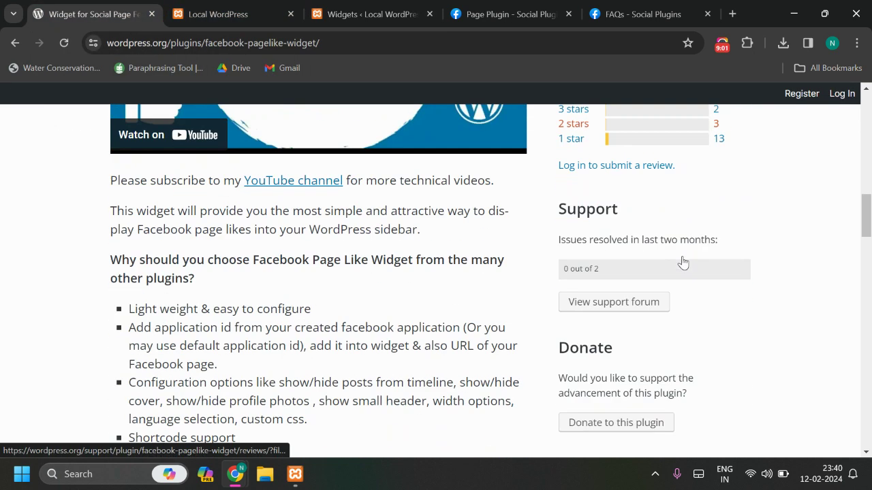
{"action": "scroll", "coordinate": [535, 299], "scroll_direction": "up", "scroll_amount": 3}
{"action": "scroll", "coordinate": [536, 299], "scroll_direction": "up", "scroll_amount": 6}
{"action": "scroll", "coordinate": [536, 299], "scroll_direction": "down", "scroll_amount": 2}
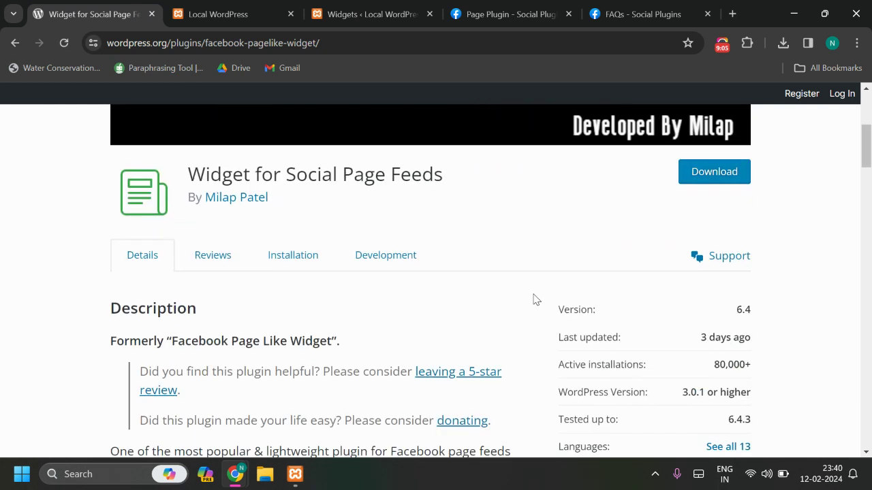
{"action": "left_click", "coordinate": [486, 14]}
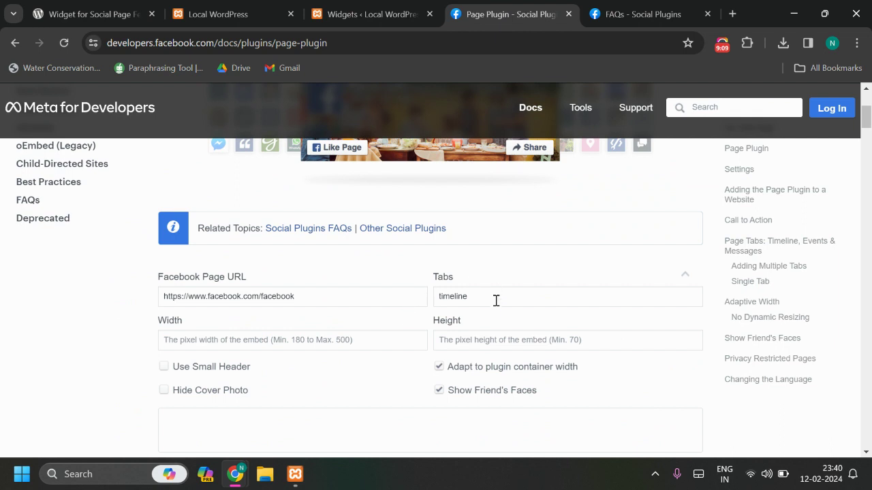
Note the timeline Tabs value in Meta's docs, then open the footer Facebook widget's settings.
{"action": "left_click_drag", "start_coordinate": [481, 301], "coordinate": [426, 297]}
{"action": "left_click", "coordinate": [351, 10]}
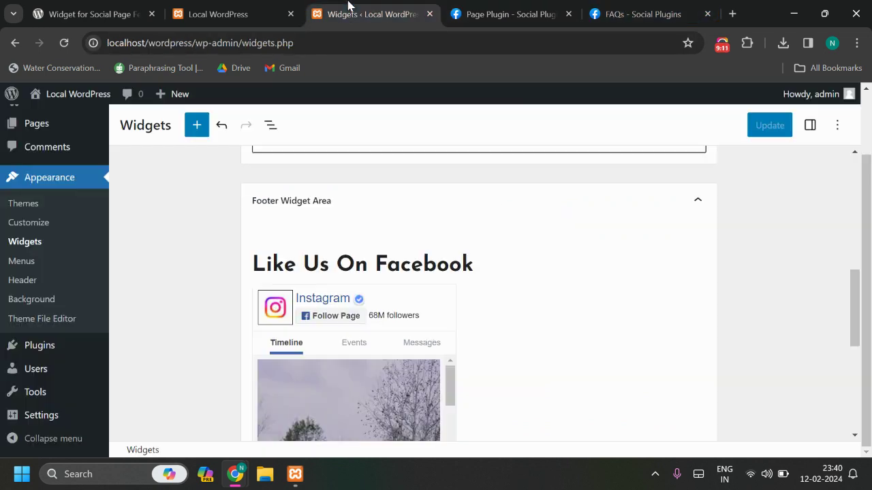
{"action": "scroll", "coordinate": [600, 296], "scroll_direction": "down", "scroll_amount": 1}
{"action": "left_click", "coordinate": [538, 305]}
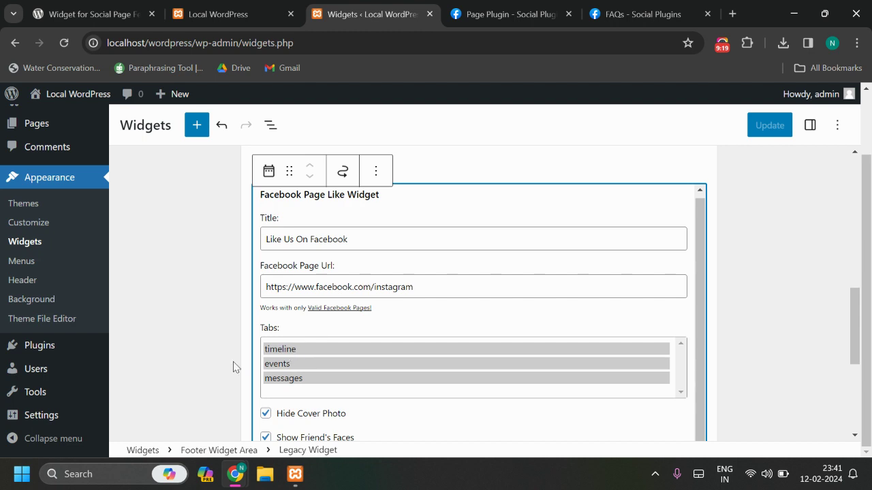
Preview the Facebook widget in the footer, then reopen its settings form.
{"action": "scroll", "coordinate": [225, 368], "scroll_direction": "down", "scroll_amount": 1}
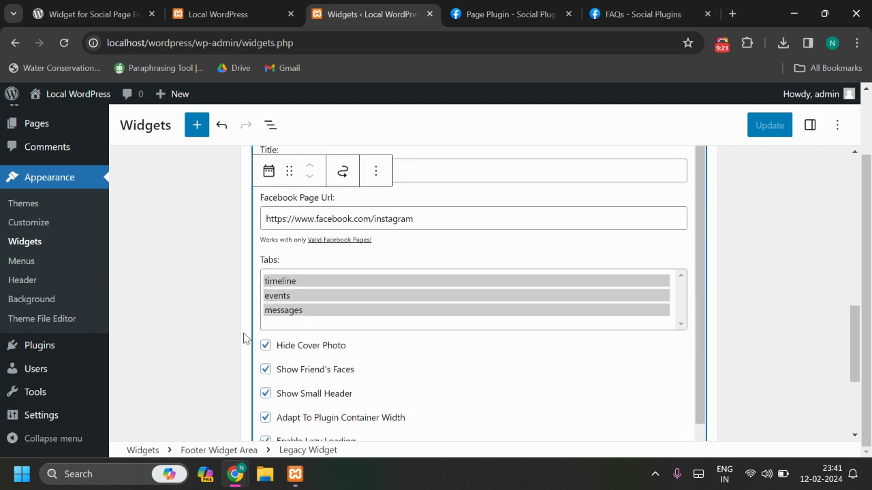
{"action": "scroll", "coordinate": [236, 342], "scroll_direction": "up", "scroll_amount": 3}
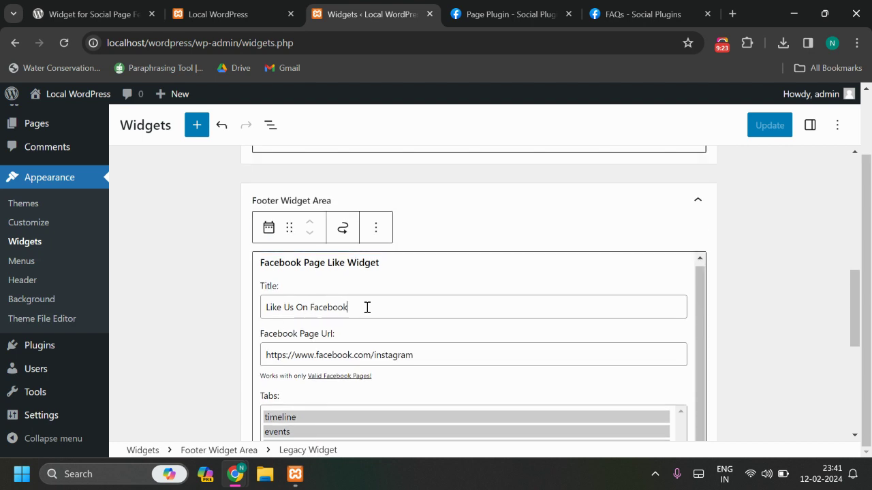
{"action": "left_click_drag", "start_coordinate": [361, 307], "coordinate": [223, 317]}
{"action": "left_click", "coordinate": [193, 339]}
{"action": "scroll", "coordinate": [271, 319], "scroll_direction": "down", "scroll_amount": 2}
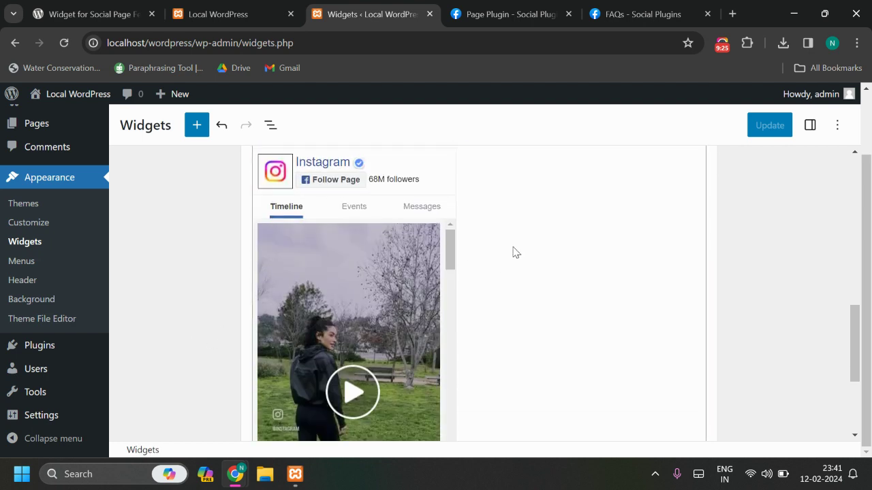
{"action": "left_click", "coordinate": [271, 319]}
Turn Adapt To Plugin Container Width off, then back on.
{"action": "scroll", "coordinate": [203, 334], "scroll_direction": "down", "scroll_amount": 3}
{"action": "scroll", "coordinate": [298, 305], "scroll_direction": "down", "scroll_amount": 1}
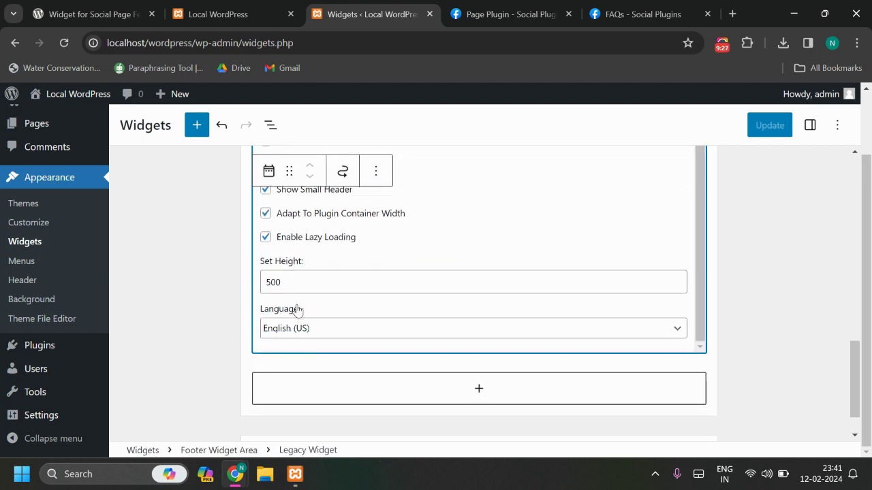
{"action": "left_click", "coordinate": [304, 217]}
{"action": "left_click", "coordinate": [303, 217]}
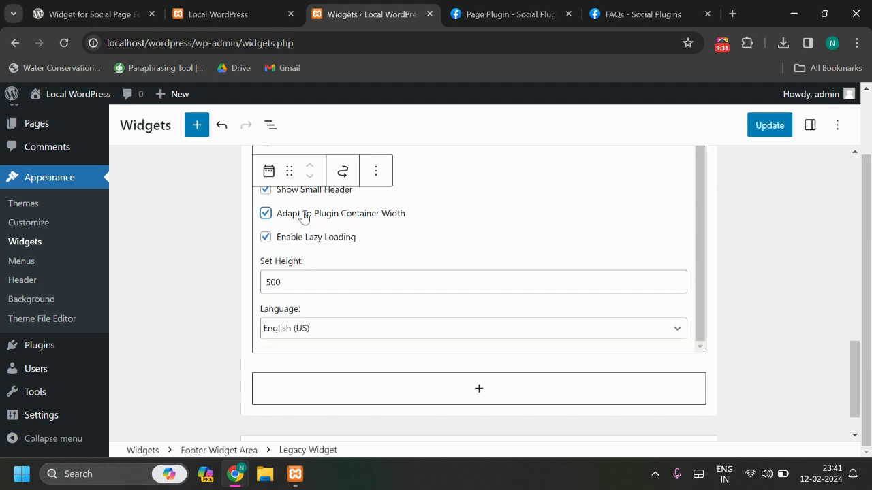
Re-expand the Footer Widget Area and review the widget's three tabs, options and height 500.
{"action": "left_click", "coordinate": [302, 217]}
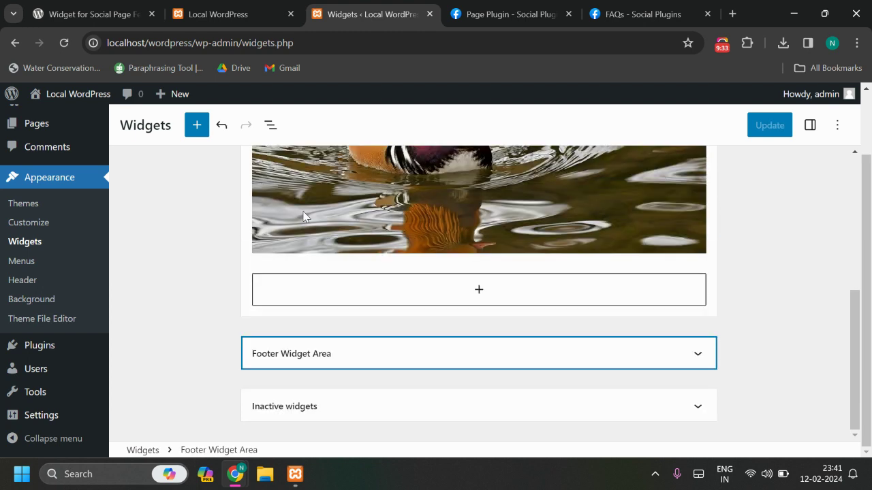
{"action": "left_click", "coordinate": [305, 361]}
{"action": "left_click", "coordinate": [301, 355]}
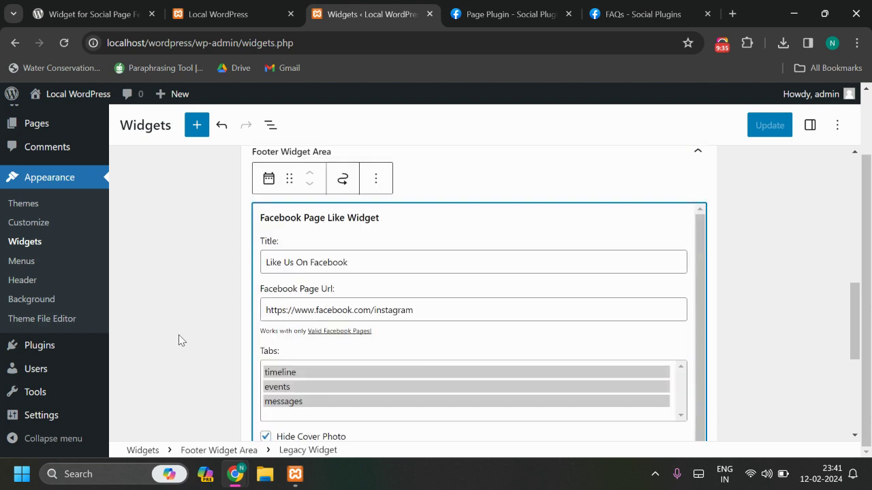
{"action": "scroll", "coordinate": [192, 336], "scroll_direction": "down", "scroll_amount": 2}
{"action": "scroll", "coordinate": [281, 351], "scroll_direction": "down", "scroll_amount": 1}
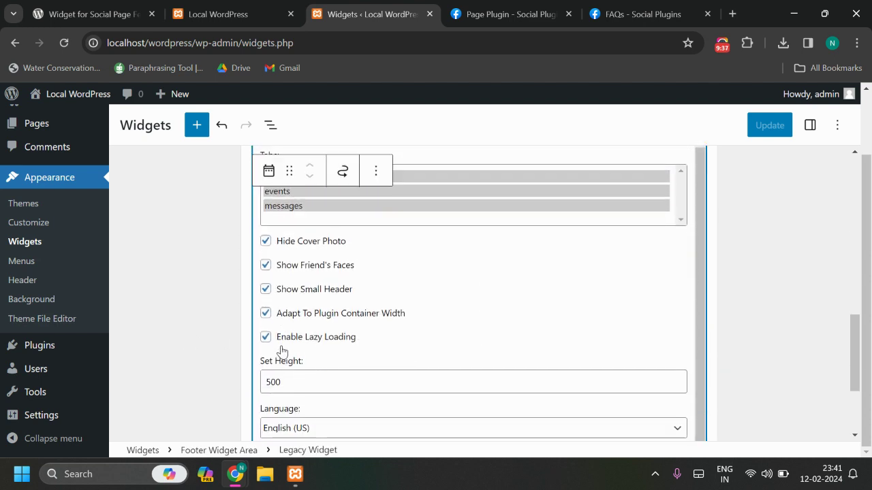
{"action": "scroll", "coordinate": [331, 386], "scroll_direction": "down", "scroll_amount": 2}
{"action": "scroll", "coordinate": [325, 382], "scroll_direction": "up", "scroll_amount": 3}
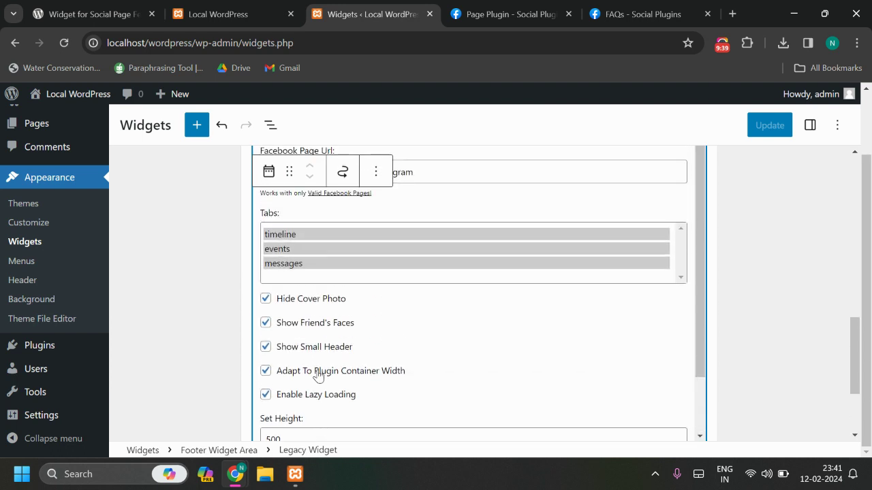
Switch the Facebook widget from container-adaptive to a fixed Set Width of 300.
{"action": "left_click", "coordinate": [317, 374]}
{"action": "scroll", "coordinate": [369, 339], "scroll_direction": "down", "scroll_amount": 2}
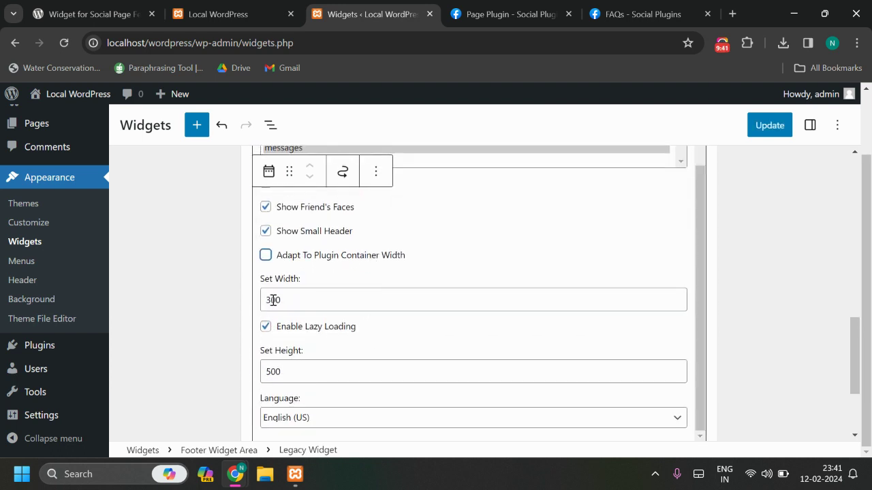
{"action": "left_click_drag", "start_coordinate": [272, 301], "coordinate": [261, 297]}
View the live footer feed showing Instagram's Timeline, Events and Messages tabs.
{"action": "left_click", "coordinate": [255, 7]}
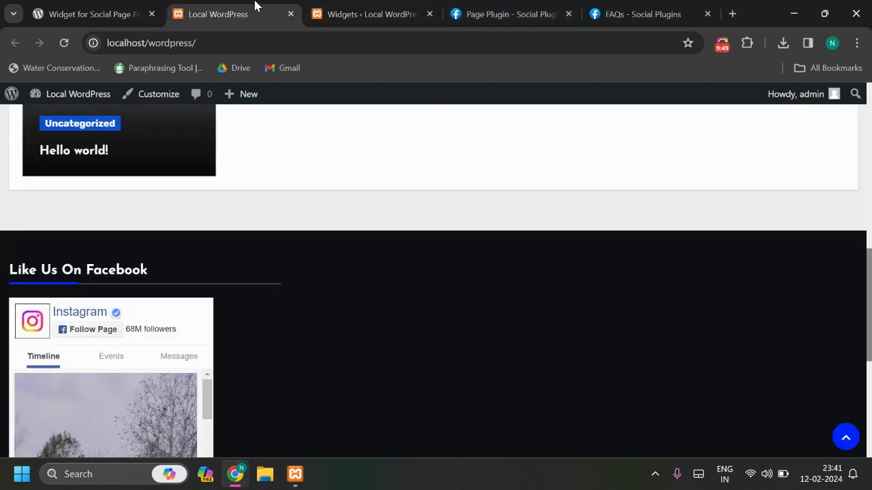
{"action": "scroll", "coordinate": [337, 322], "scroll_direction": "down", "scroll_amount": 1}
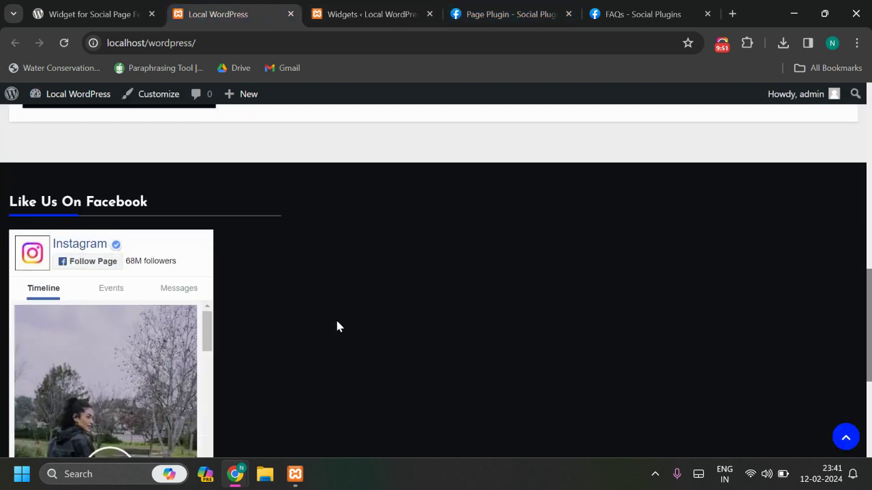
{"action": "scroll", "coordinate": [336, 322], "scroll_direction": "down", "scroll_amount": 2}
{"action": "scroll", "coordinate": [337, 325], "scroll_direction": "up", "scroll_amount": 7}
{"action": "scroll", "coordinate": [358, 374], "scroll_direction": "up", "scroll_amount": 4}
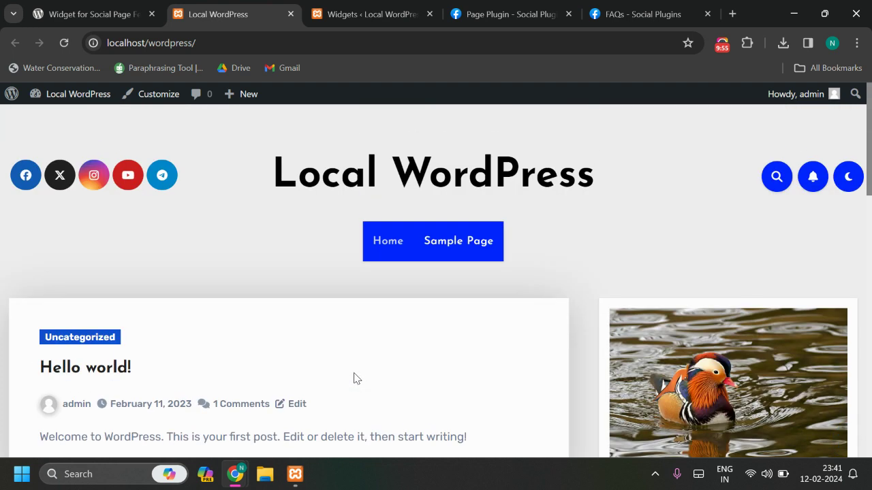
{"action": "scroll", "coordinate": [568, 268], "scroll_direction": "down", "scroll_amount": 5}
{"action": "scroll", "coordinate": [495, 289], "scroll_direction": "down", "scroll_amount": 8}
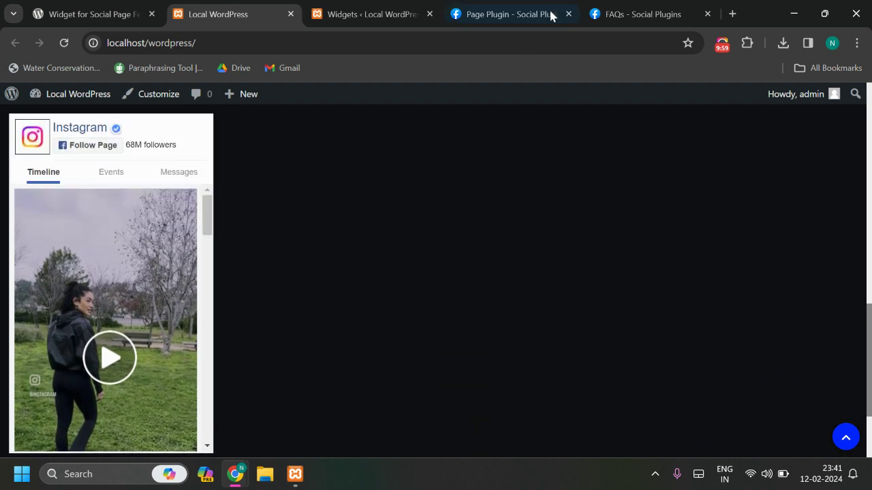
Re-enable Adapt To Plugin Container Width on the Facebook widget and save the widgets.
{"action": "left_click", "coordinate": [403, 9]}
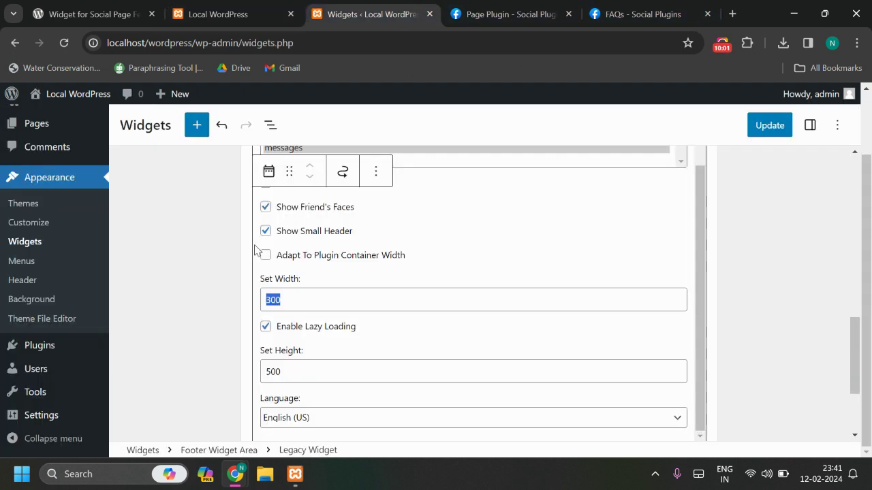
{"action": "left_click", "coordinate": [286, 257]}
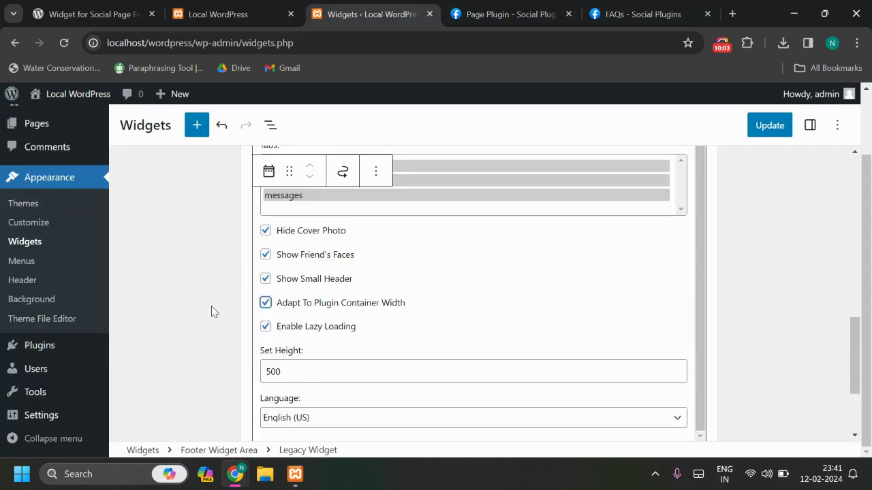
{"action": "left_click", "coordinate": [779, 124]}
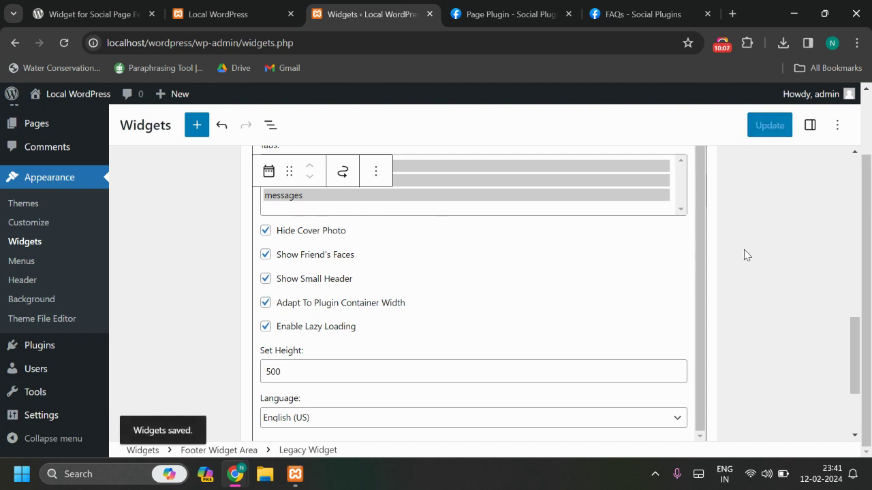
Scroll the widgets editor until the duck image in the Footer Widget Area is fully visible.
{"action": "scroll", "coordinate": [745, 251], "scroll_direction": "up", "scroll_amount": 8}
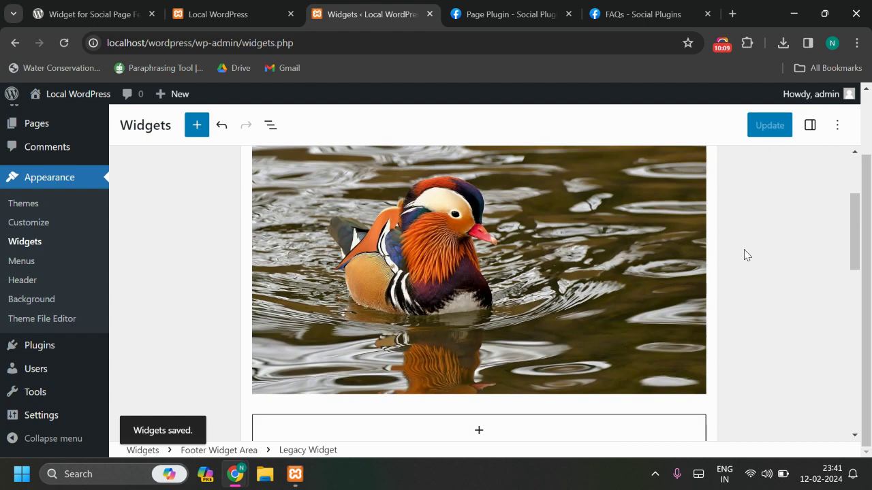
{"action": "scroll", "coordinate": [745, 251], "scroll_direction": "down", "scroll_amount": 2}
{"action": "scroll", "coordinate": [744, 250], "scroll_direction": "down", "scroll_amount": 5}
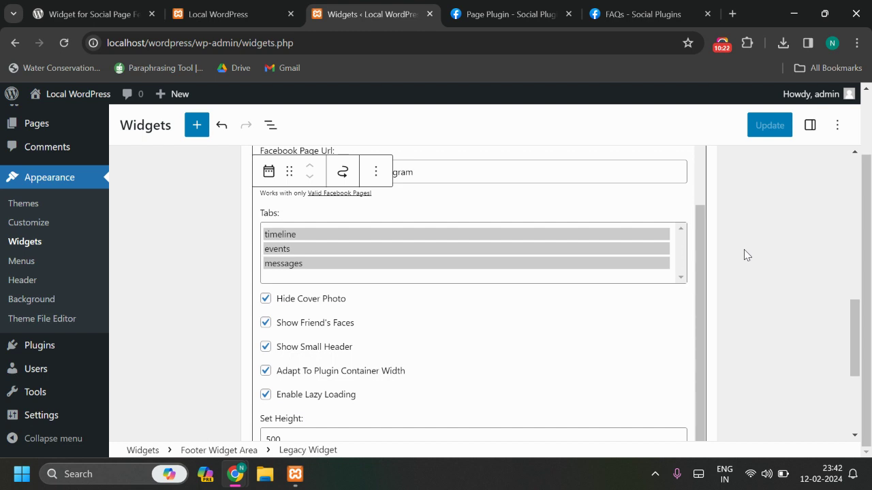
{"action": "scroll", "coordinate": [744, 250], "scroll_direction": "up", "scroll_amount": 5}
{"action": "scroll", "coordinate": [743, 264], "scroll_direction": "up", "scroll_amount": 2}
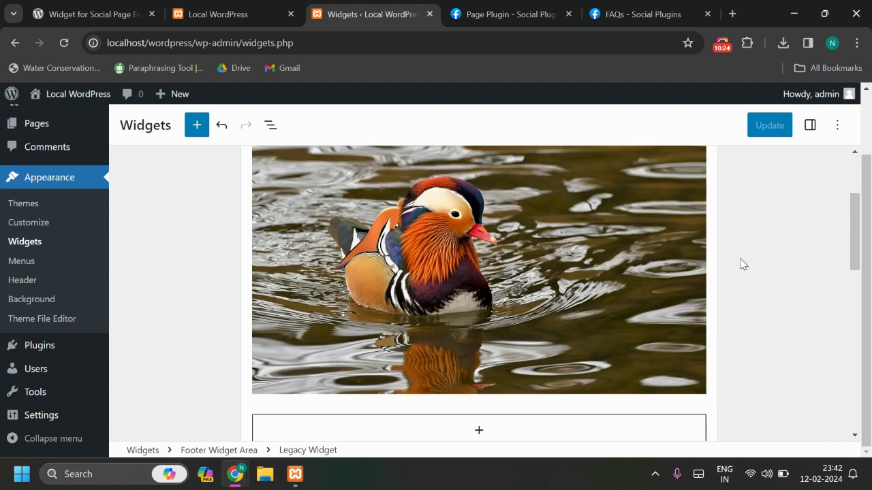
Expand the plugin FAQ answer 'How to use shortcode ?' showing the [fb_widget fb_url=…] example.
{"action": "left_click", "coordinate": [111, 9]}
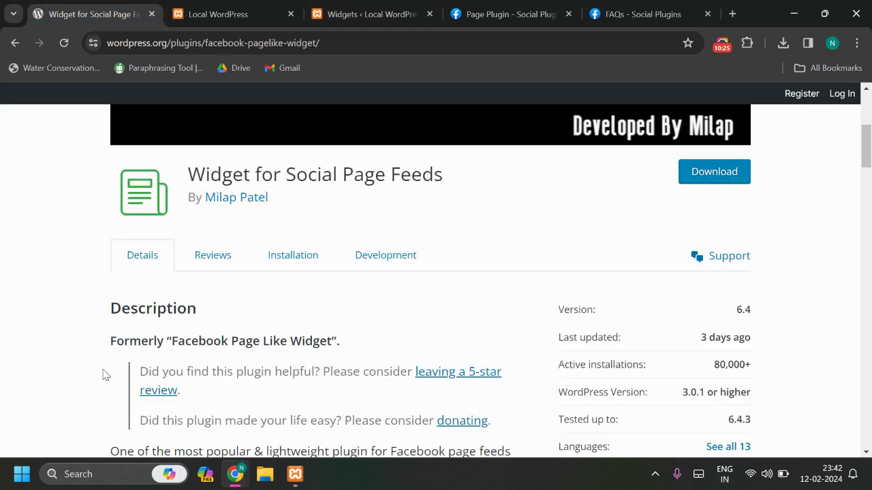
{"action": "scroll", "coordinate": [77, 413], "scroll_direction": "down", "scroll_amount": 3}
{"action": "scroll", "coordinate": [77, 414], "scroll_direction": "down", "scroll_amount": 15}
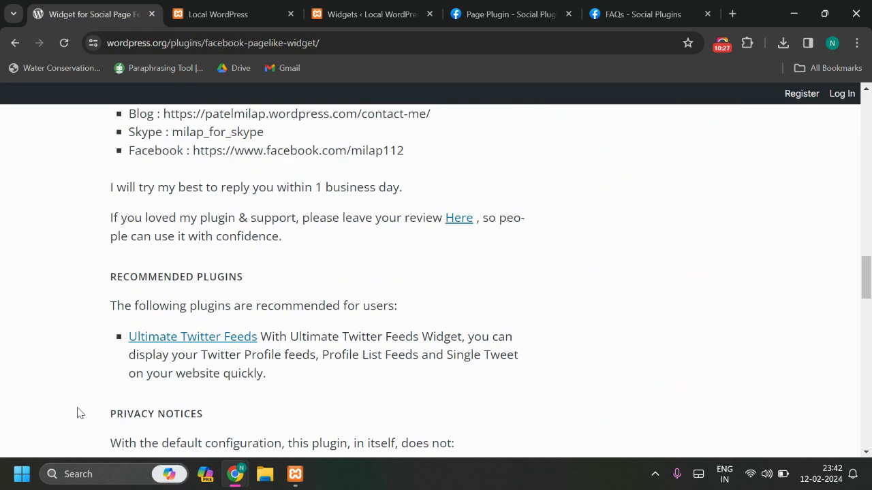
{"action": "scroll", "coordinate": [77, 413], "scroll_direction": "down", "scroll_amount": 12}
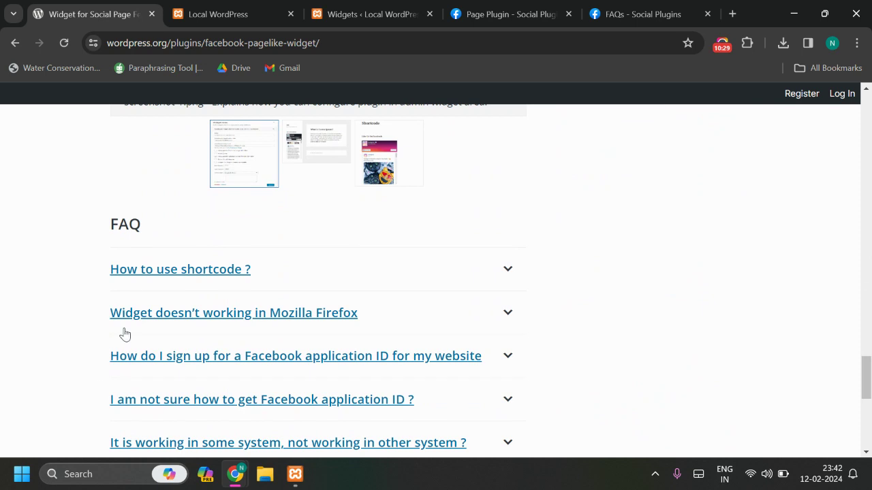
{"action": "left_click", "coordinate": [164, 269]}
{"action": "scroll", "coordinate": [84, 306], "scroll_direction": "up", "scroll_amount": 1}
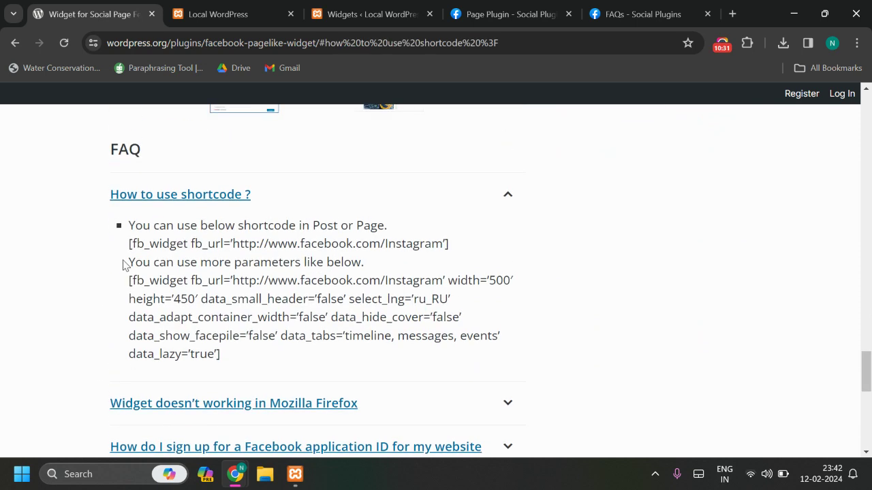
Go to the Pages list, close the extra Local WordPress tab, and edit the Sample Page.
{"action": "left_click", "coordinate": [371, 14]}
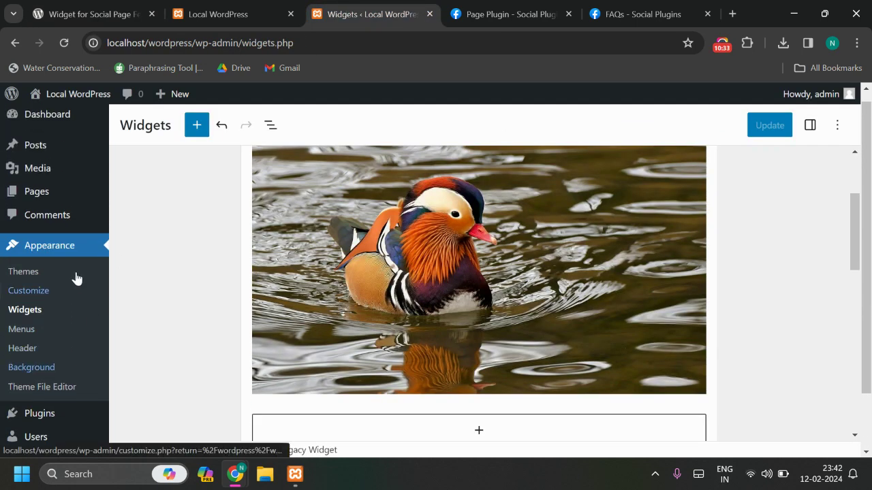
{"action": "left_click", "coordinate": [49, 202]}
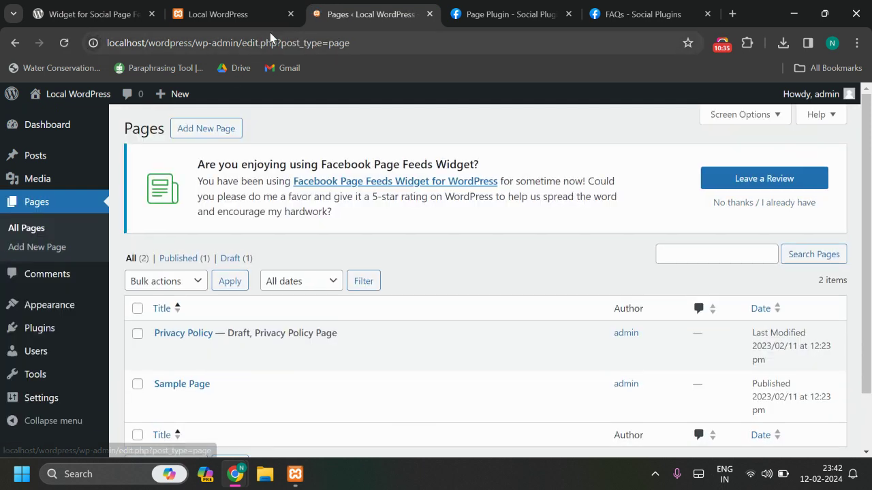
{"action": "left_click", "coordinate": [291, 15]}
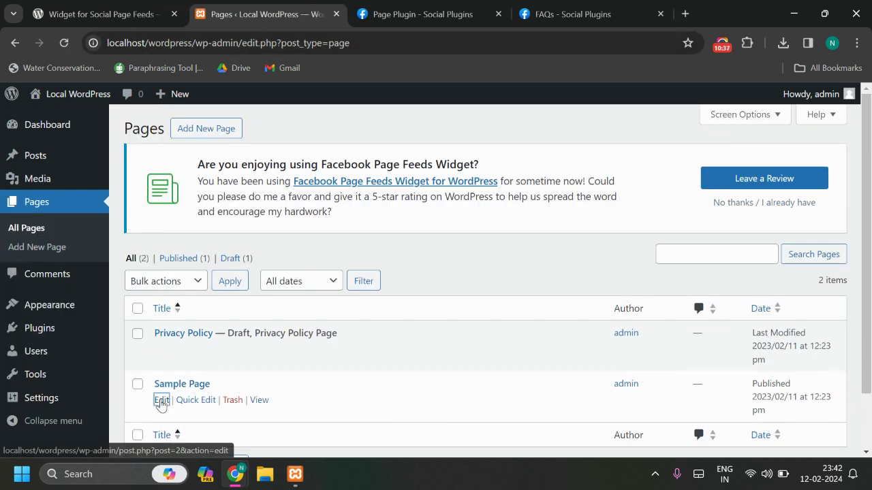
{"action": "left_click", "coordinate": [161, 400]}
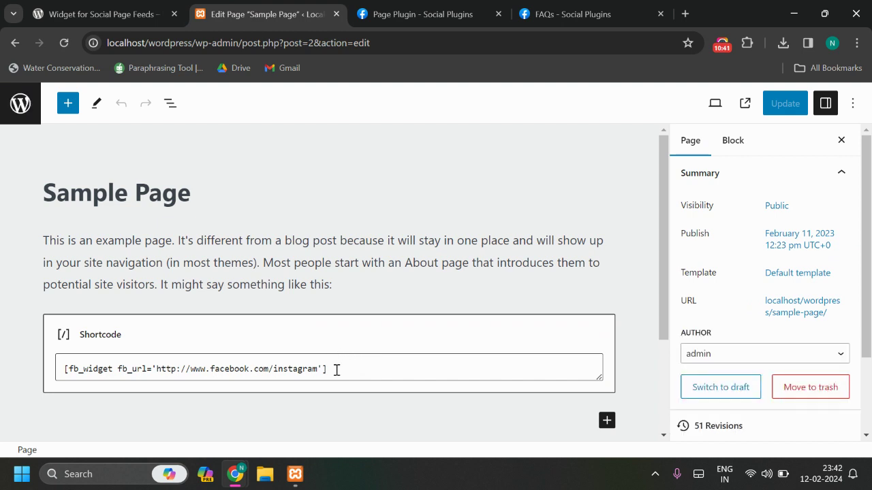
Compare the Sample Page's fb_widget shortcode with the plugin FAQ's example.
{"action": "left_click_drag", "start_coordinate": [337, 370], "coordinate": [51, 380]}
{"action": "left_click", "coordinate": [85, 372]}
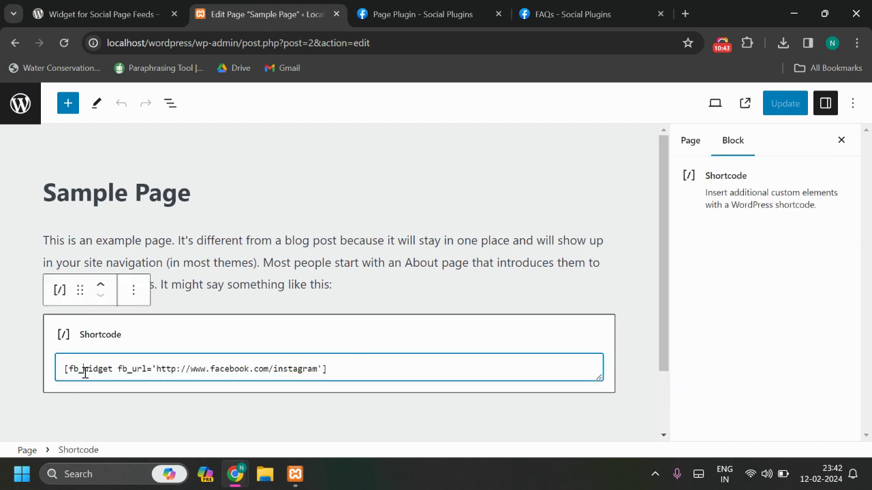
{"action": "double_click", "coordinate": [87, 372]}
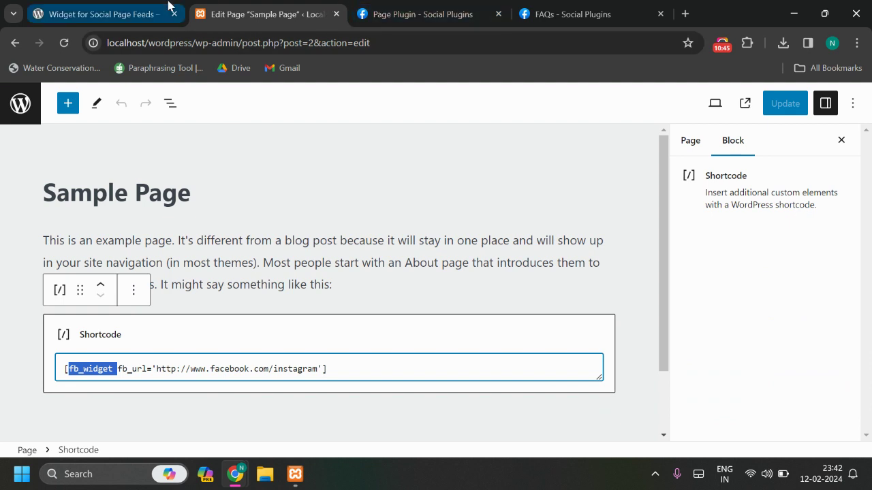
{"action": "left_click", "coordinate": [102, 14]}
{"action": "left_click_drag", "start_coordinate": [133, 244], "coordinate": [190, 248]}
{"action": "left_click", "coordinate": [376, 10]}
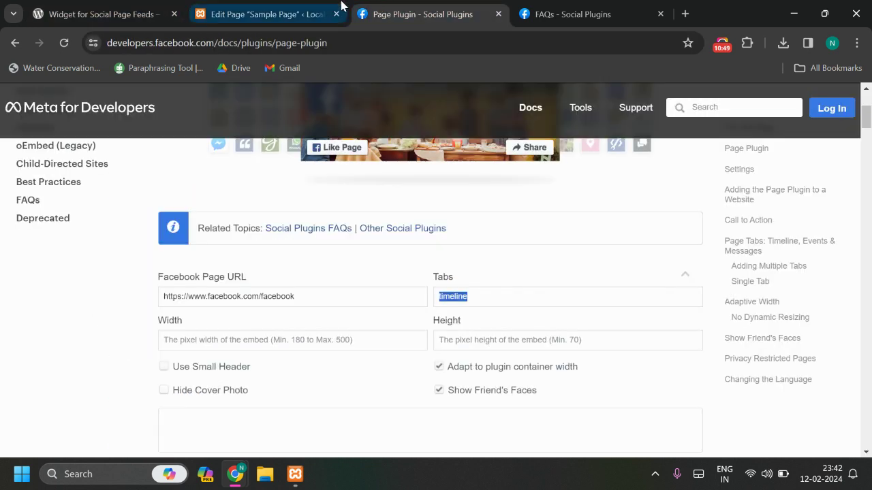
Inspect the shortcode's fb_url parameter and its Instagram page URL.
{"action": "left_click", "coordinate": [337, 12]}
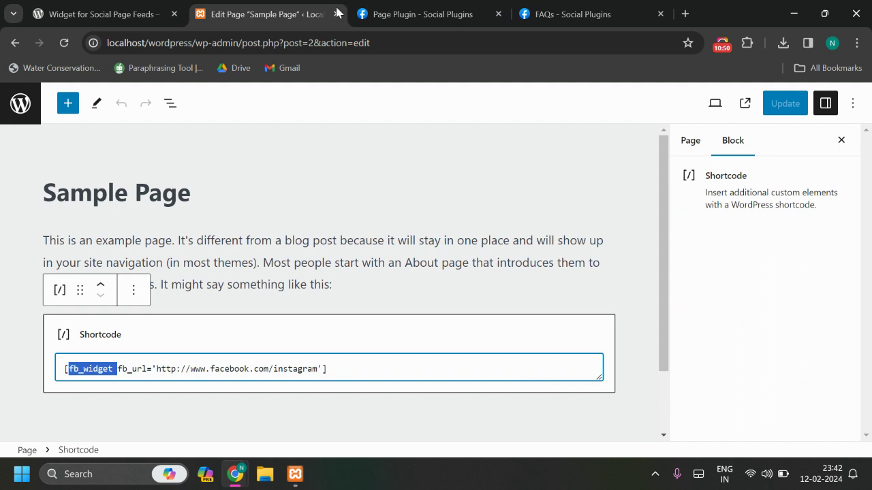
{"action": "left_click", "coordinate": [120, 368]}
{"action": "double_click", "coordinate": [145, 369]}
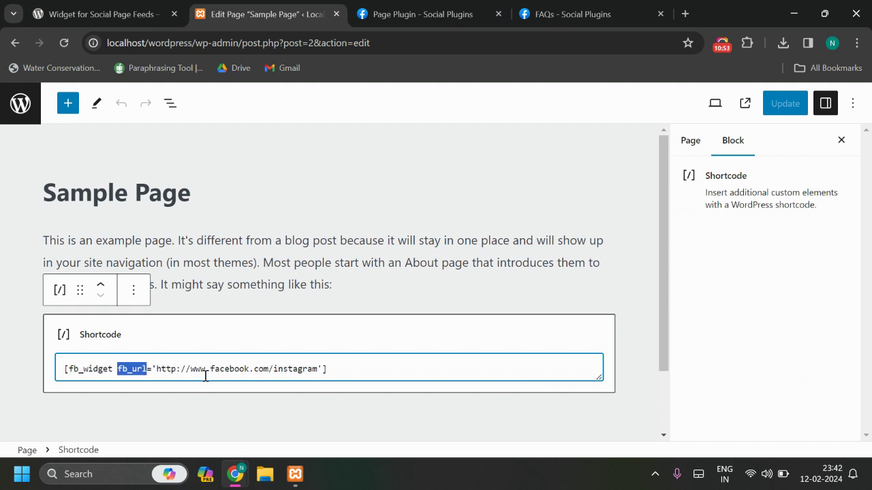
{"action": "double_click", "coordinate": [293, 368]}
{"action": "left_click_drag", "start_coordinate": [156, 368], "coordinate": [319, 368]}
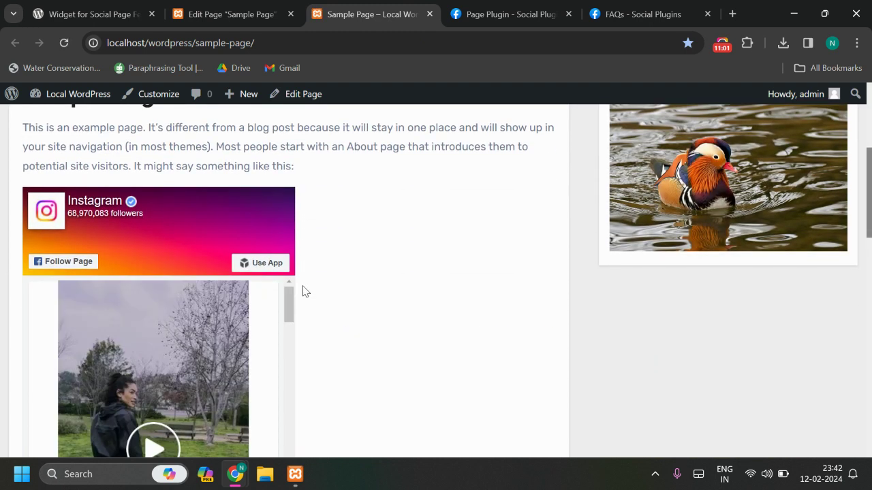
Change the shortcode's fb_url page from instagram to facebook.
{"action": "scroll", "coordinate": [331, 305], "scroll_direction": "down", "scroll_amount": 2}
{"action": "scroll", "coordinate": [331, 306], "scroll_direction": "up", "scroll_amount": 2}
{"action": "scroll", "coordinate": [223, 311], "scroll_direction": "down", "scroll_amount": 3}
{"action": "scroll", "coordinate": [204, 345], "scroll_direction": "up", "scroll_amount": 3}
{"action": "left_click", "coordinate": [279, 13]}
{"action": "double_click", "coordinate": [306, 373]}
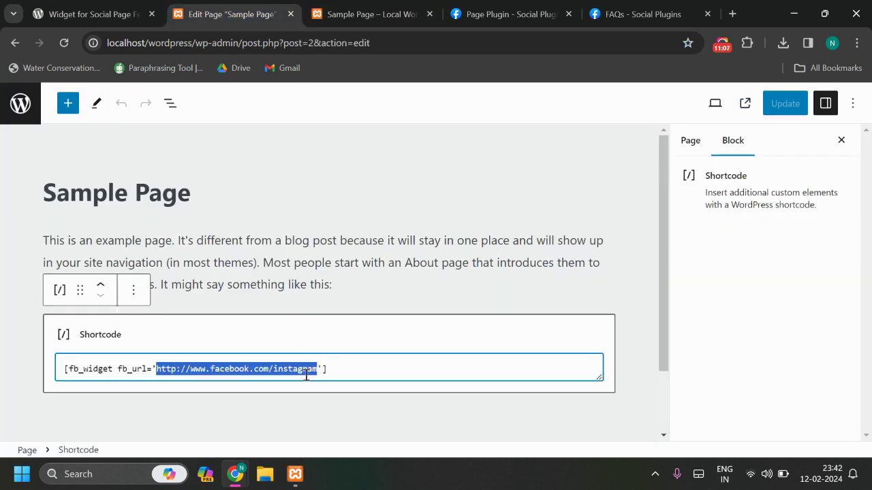
{"action": "left_click", "coordinate": [307, 371]}
{"action": "double_click", "coordinate": [307, 372]}
{"action": "type", "text": "facebook"}
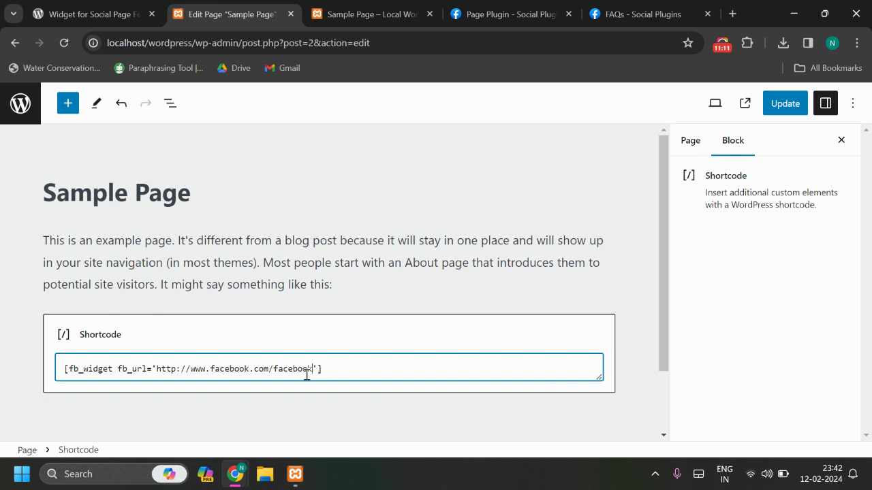
Update the Sample Page and reload the live page to see the Facebook feed.
{"action": "left_click", "coordinate": [784, 103]}
{"action": "key", "text": "ctrl+Tab"}
{"action": "key", "text": "F5"}
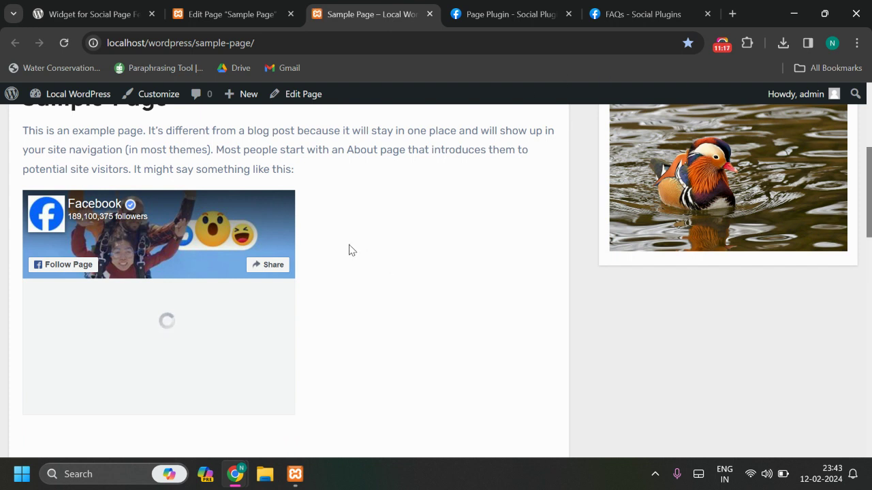
{"action": "scroll", "coordinate": [196, 213], "scroll_direction": "down", "scroll_amount": 4}
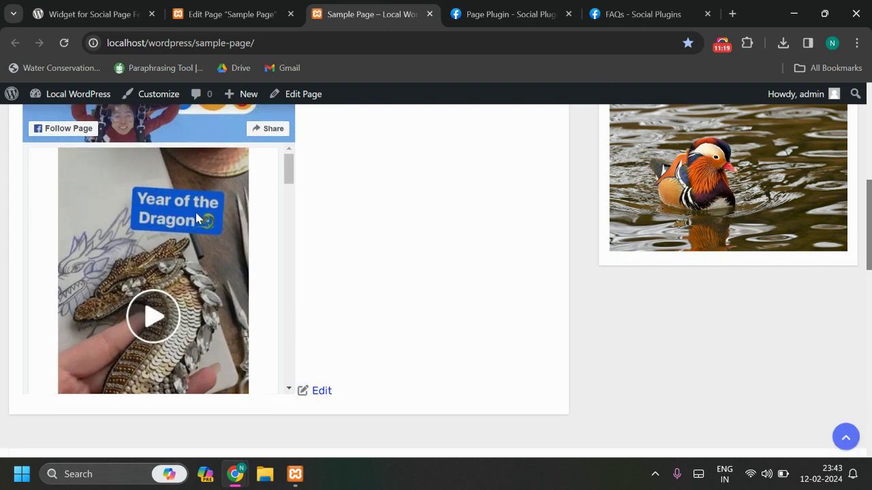
{"action": "scroll", "coordinate": [405, 288], "scroll_direction": "up", "scroll_amount": 6}
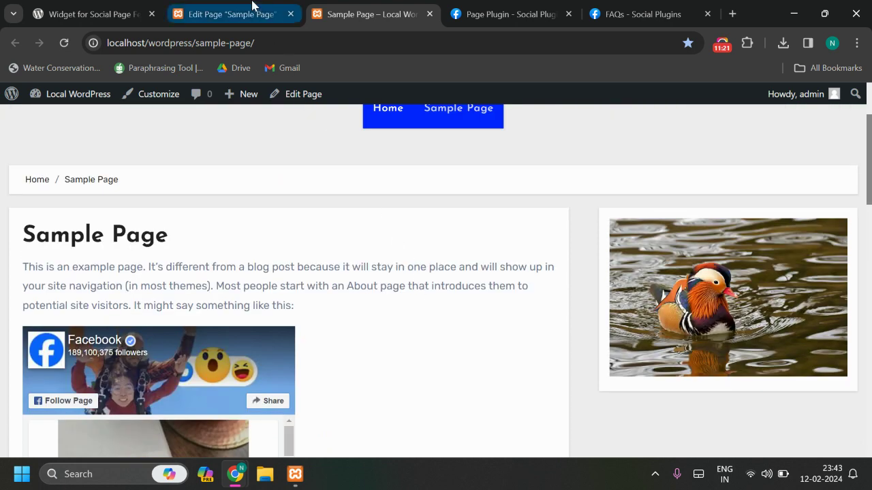
Highlight the fb_url parameter in the shortcode and check it against the plugin FAQ.
{"action": "left_click", "coordinate": [252, 10]}
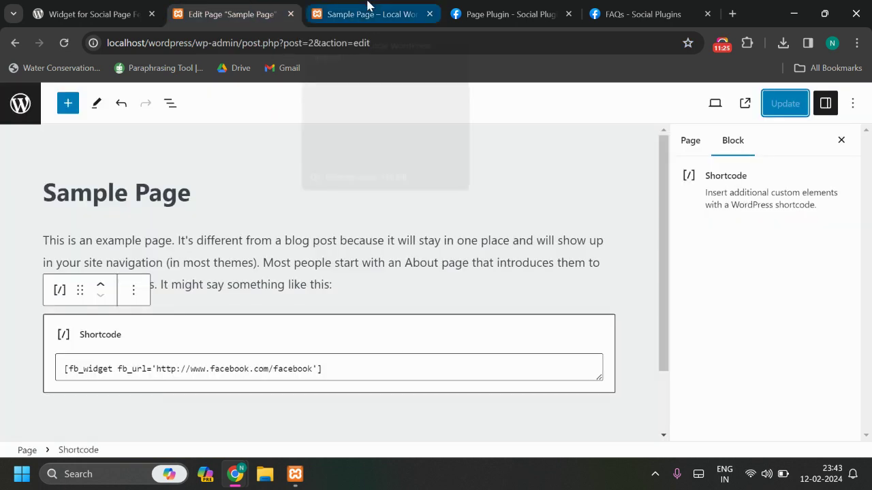
{"action": "left_click", "coordinate": [292, 371]}
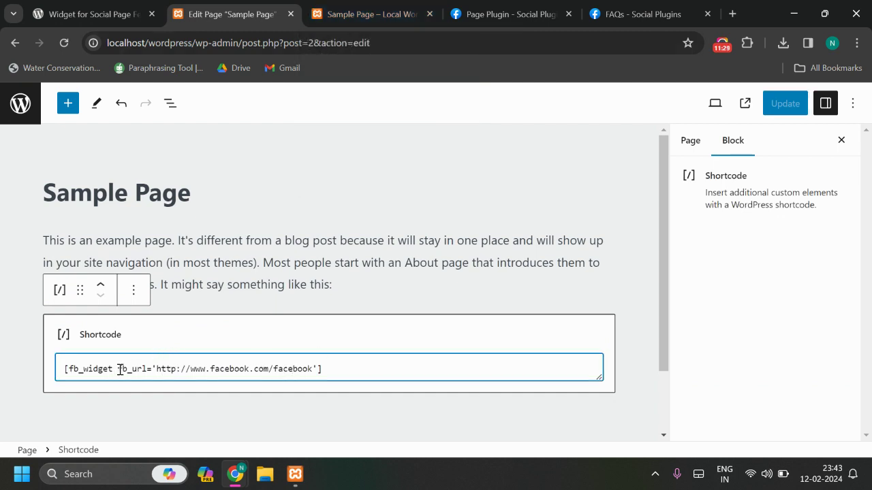
{"action": "left_click_drag", "start_coordinate": [119, 369], "coordinate": [145, 374]}
{"action": "left_click", "coordinate": [153, 7]}
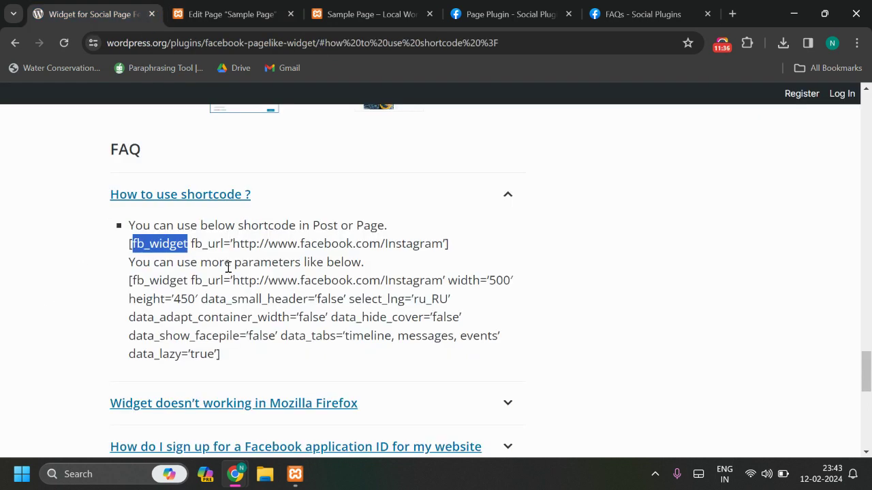
Highlight the width and optional display parameters in the FAQ's extended shortcode example.
{"action": "double_click", "coordinate": [463, 280]}
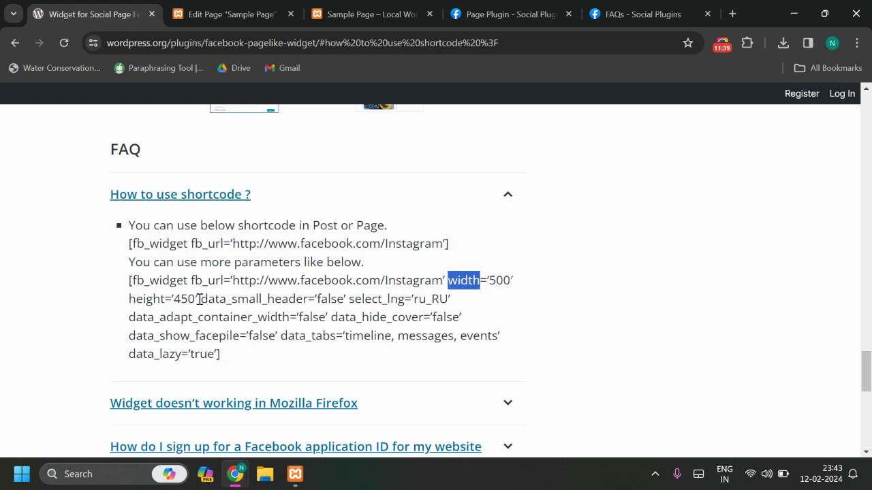
{"action": "left_click_drag", "start_coordinate": [200, 299], "coordinate": [346, 333]}
{"action": "left_click", "coordinate": [348, 331]}
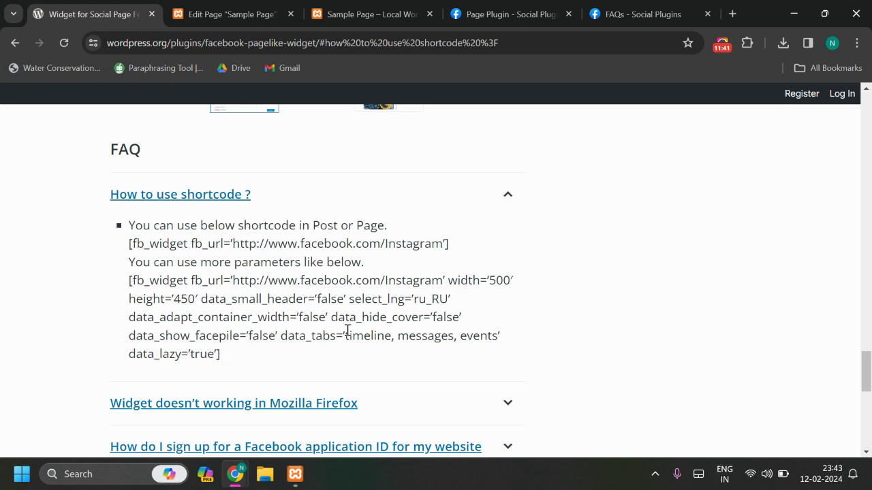
Compare the Sample Page editor, plugin FAQ and live Sample Page embedding the Facebook feed.
{"action": "left_click", "coordinate": [231, 13]}
{"action": "left_click", "coordinate": [133, 10]}
{"action": "scroll", "coordinate": [204, 286], "scroll_direction": "up", "scroll_amount": 2}
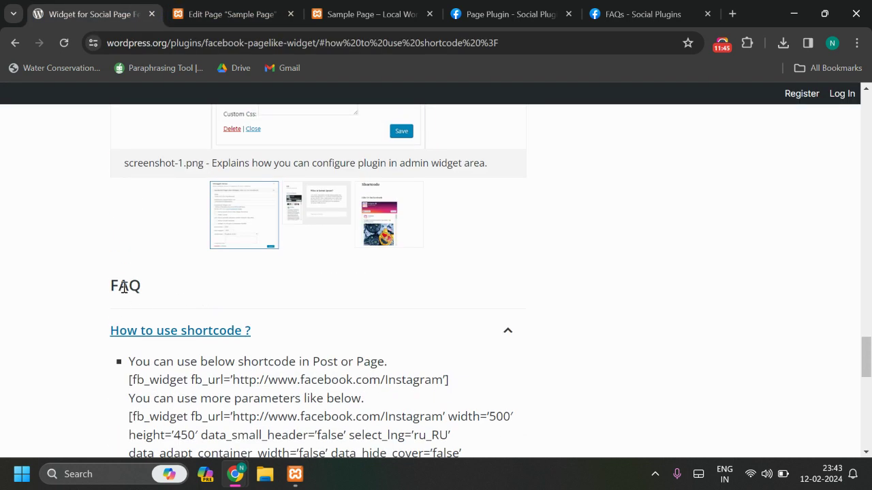
{"action": "scroll", "coordinate": [163, 384], "scroll_direction": "down", "scroll_amount": 1}
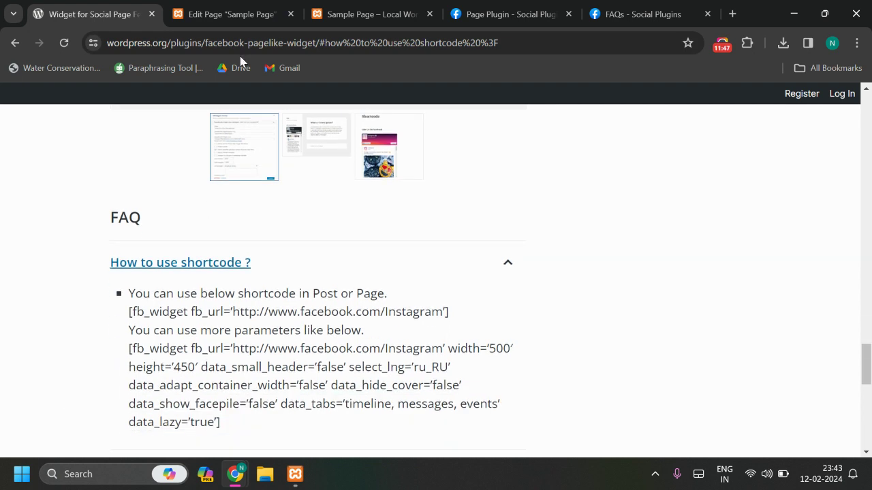
{"action": "left_click", "coordinate": [243, 12]}
{"action": "left_click", "coordinate": [371, 11]}
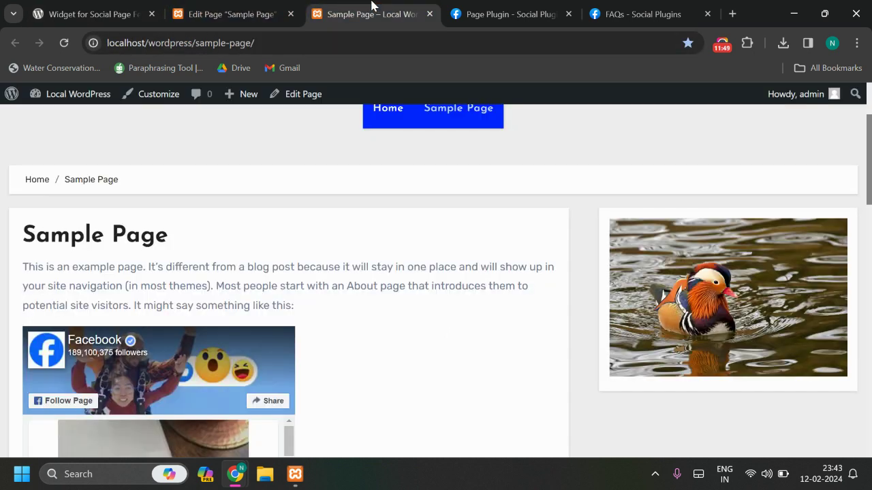
{"action": "left_click", "coordinate": [286, 6]}
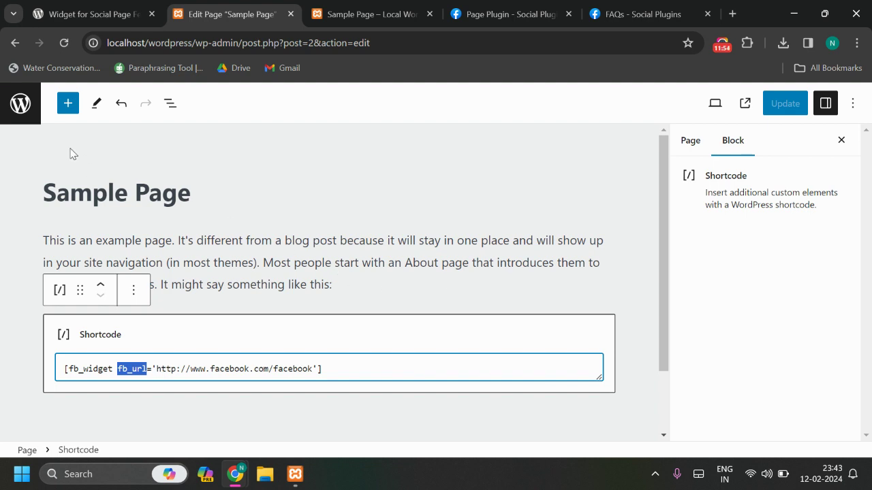
{"action": "left_click", "coordinate": [358, 6]}
{"action": "left_click", "coordinate": [263, 6]}
Return to the Pages list, then scroll the plugin page up to its widget-settings screenshot.
{"action": "left_click", "coordinate": [15, 42]}
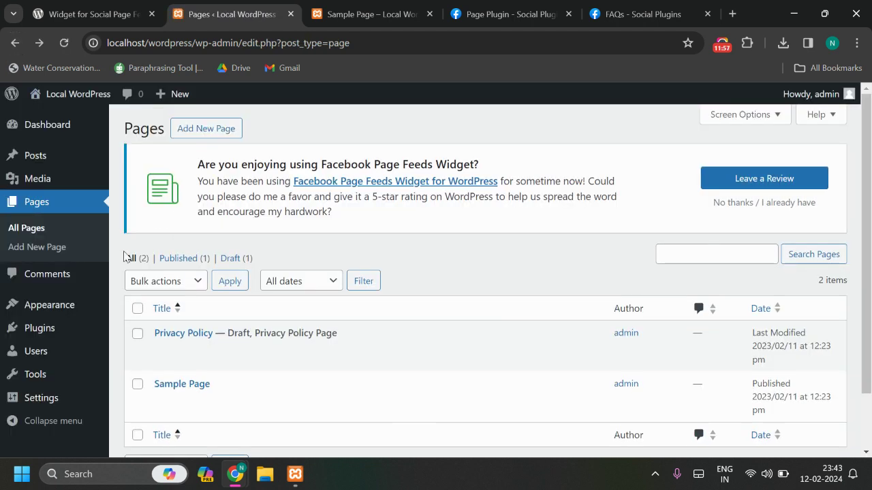
{"action": "mouse_move", "coordinate": [57, 307]}
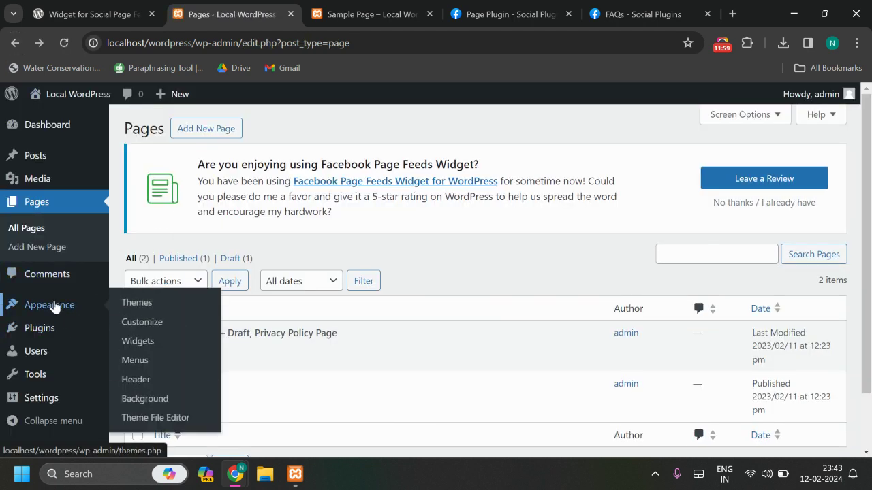
{"action": "left_click", "coordinate": [138, 344]}
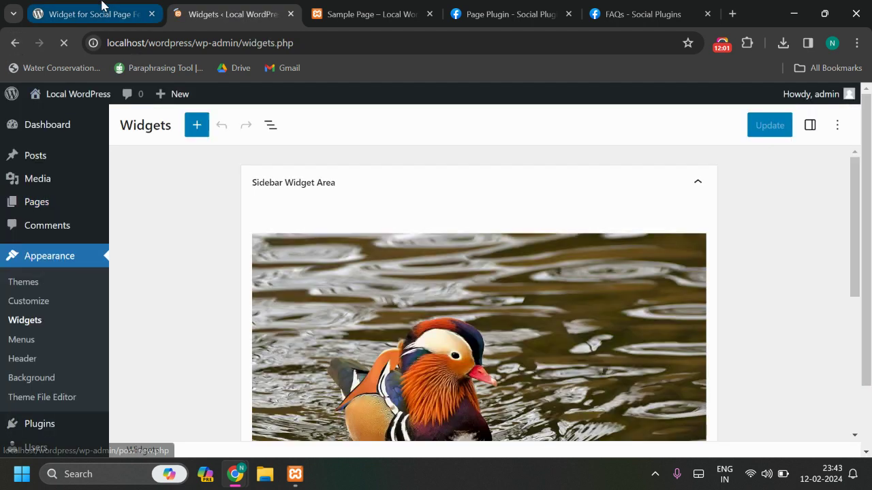
{"action": "left_click", "coordinate": [89, 13]}
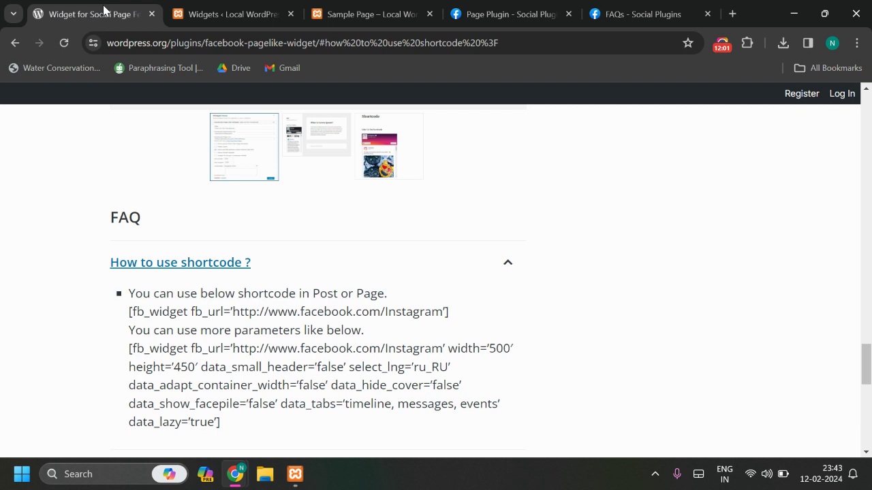
{"action": "scroll", "coordinate": [306, 382], "scroll_direction": "up", "scroll_amount": 6}
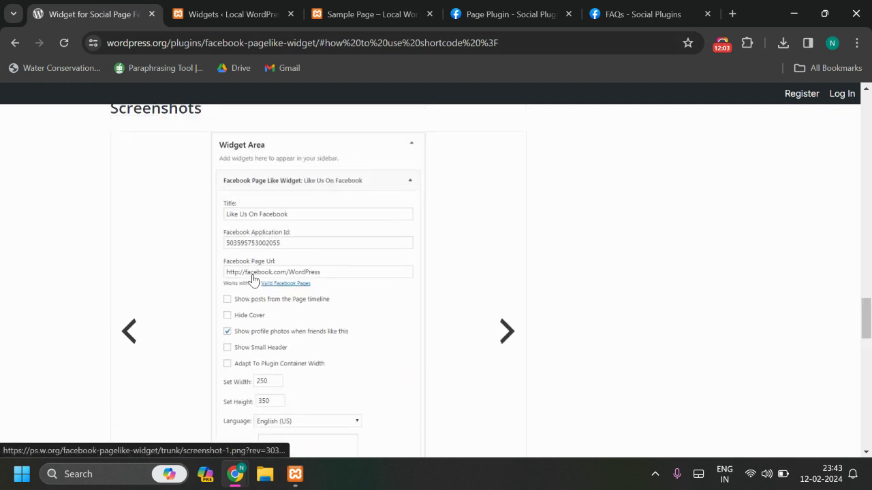
{"action": "scroll", "coordinate": [252, 280], "scroll_direction": "up", "scroll_amount": 1}
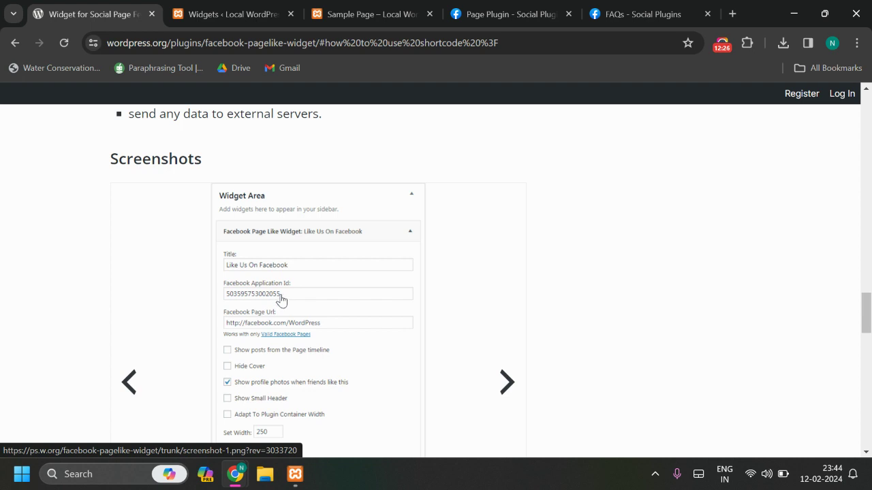
Look over Meta's Page Plugin docs, the Sample Page and the plugin's WordPress.org page.
{"action": "left_click", "coordinate": [504, 14]}
{"action": "scroll", "coordinate": [423, 347], "scroll_direction": "up", "scroll_amount": 3}
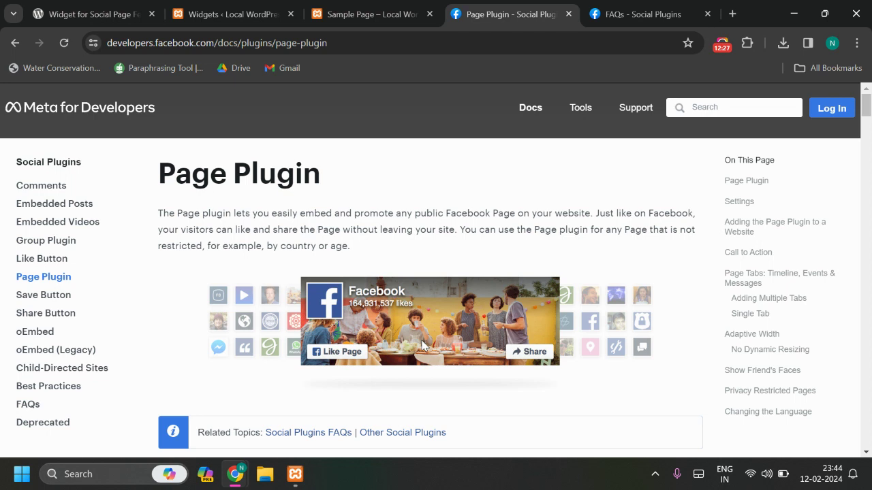
{"action": "left_click", "coordinate": [225, 12]}
{"action": "left_click", "coordinate": [379, 11]}
{"action": "left_click", "coordinate": [300, 7]}
{"action": "scroll", "coordinate": [214, 321], "scroll_direction": "down", "scroll_amount": 4}
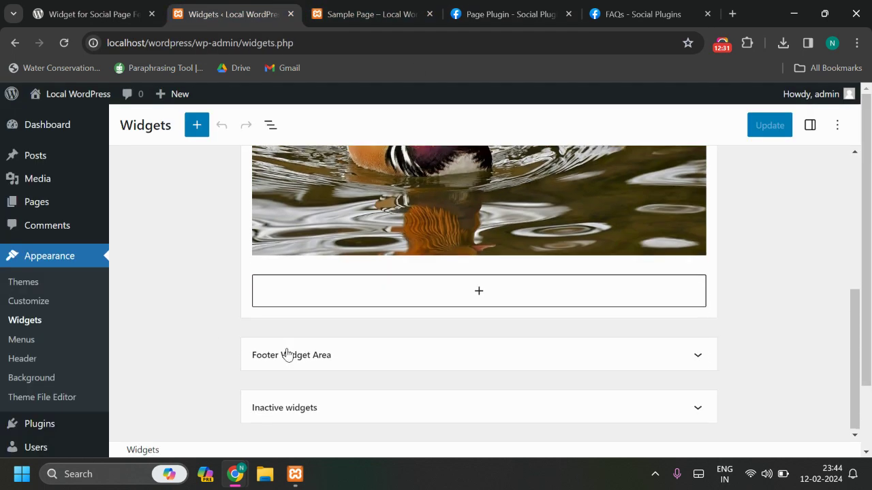
{"action": "left_click", "coordinate": [65, 9]}
{"action": "scroll", "coordinate": [111, 398], "scroll_direction": "up", "scroll_amount": 10}
{"action": "scroll", "coordinate": [111, 398], "scroll_direction": "up", "scroll_amount": 15}
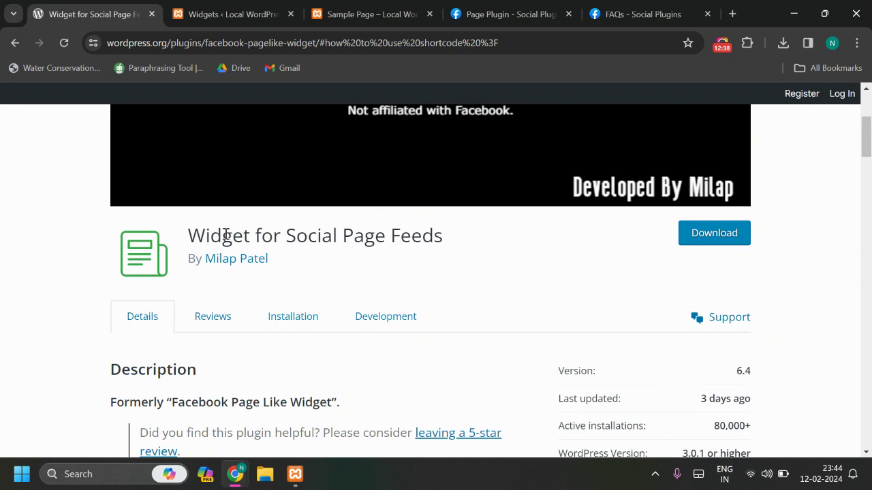
{"action": "scroll", "coordinate": [28, 416], "scroll_direction": "down", "scroll_amount": 3}
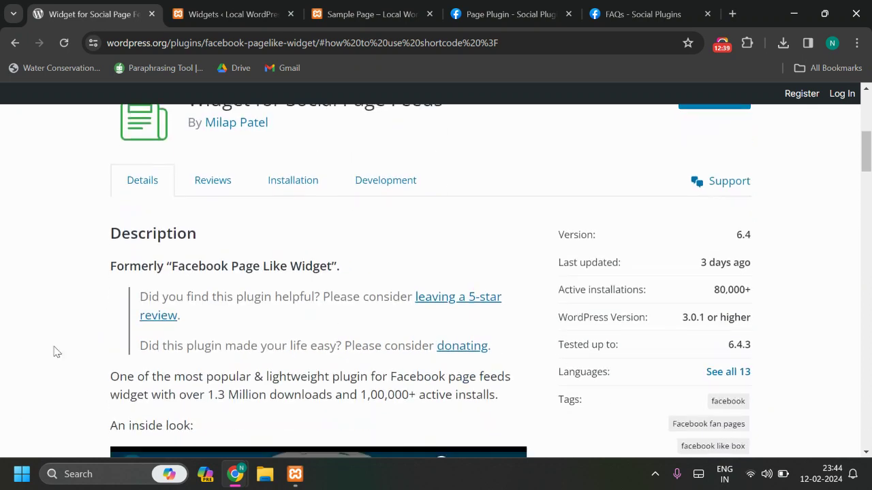
{"action": "left_click", "coordinate": [262, 8]}
Expand the Footer Widget Area and preview the Instagram feed under 'Like Us On Facebook'.
{"action": "left_click", "coordinate": [304, 366]}
{"action": "scroll", "coordinate": [249, 369], "scroll_direction": "down", "scroll_amount": 1}
{"action": "left_click", "coordinate": [393, 302]}
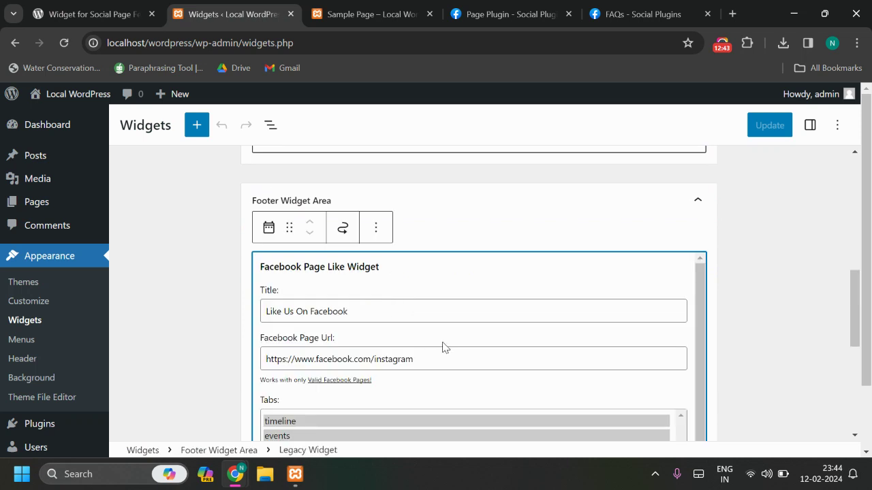
{"action": "left_click_drag", "start_coordinate": [438, 352], "coordinate": [211, 377]}
{"action": "left_click", "coordinate": [164, 384]}
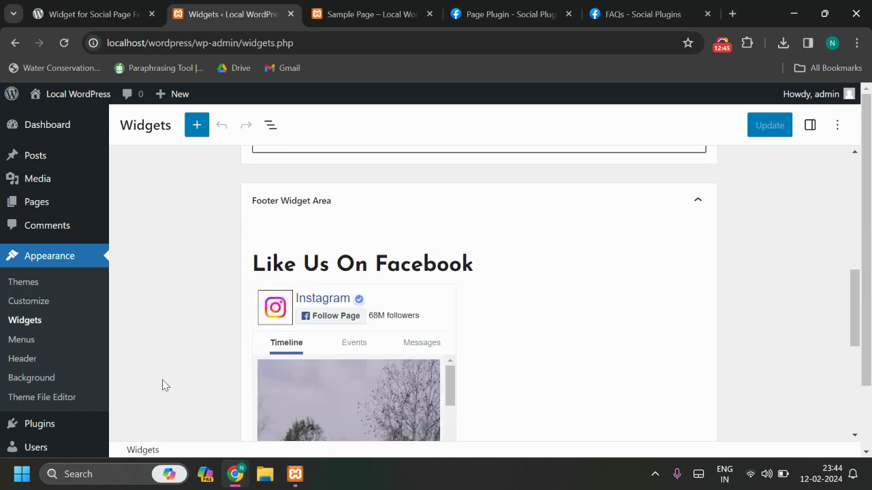
{"action": "scroll", "coordinate": [164, 385], "scroll_direction": "down", "scroll_amount": 3}
{"action": "scroll", "coordinate": [164, 385], "scroll_direction": "up", "scroll_amount": 3}
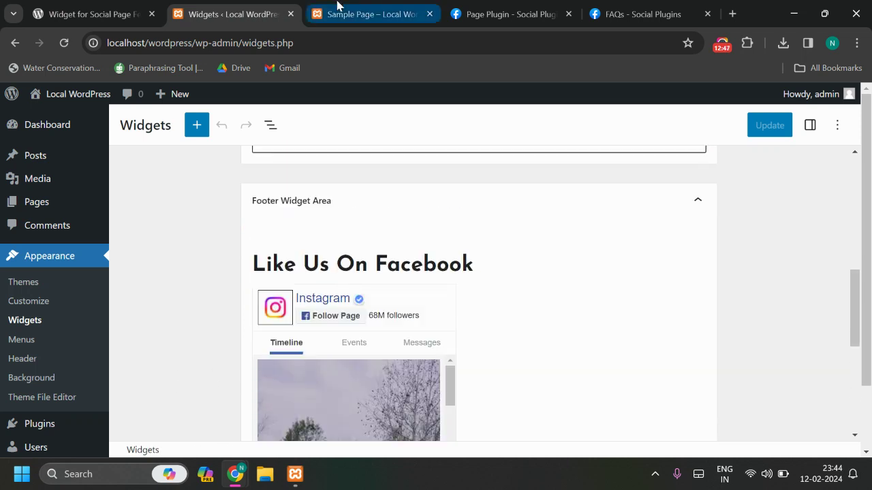
Go from the Sample Page to the Local WordPress home page and check the footer's Like Us On Facebook feed.
{"action": "left_click", "coordinate": [339, 10]}
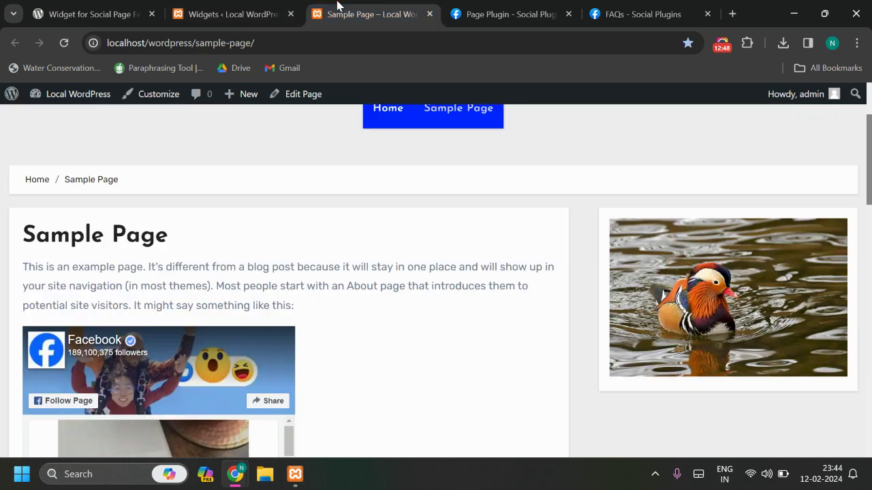
{"action": "double_click", "coordinate": [369, 285]}
{"action": "scroll", "coordinate": [365, 278], "scroll_direction": "up", "scroll_amount": 3}
{"action": "left_click", "coordinate": [322, 186]}
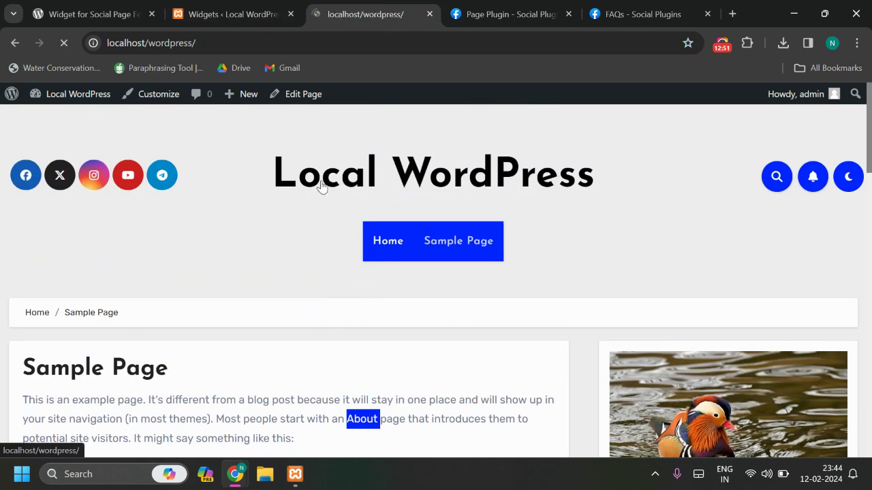
{"action": "scroll", "coordinate": [590, 303], "scroll_direction": "down", "scroll_amount": 5}
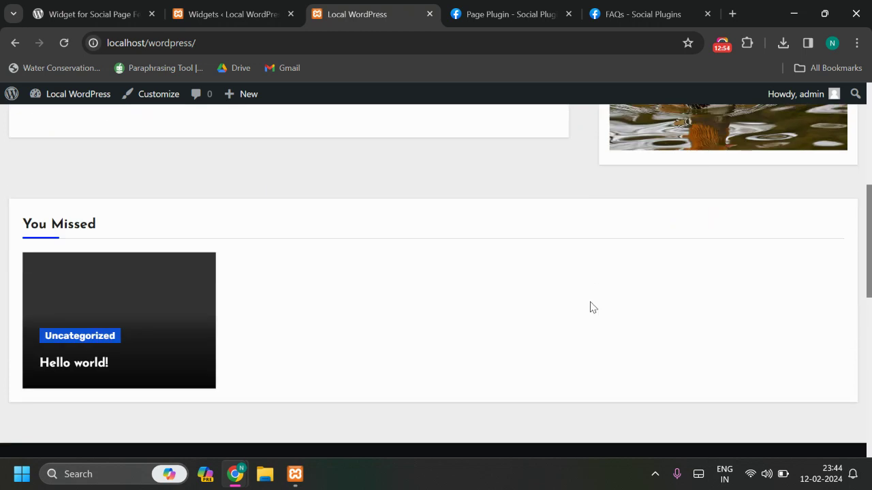
{"action": "scroll", "coordinate": [590, 307], "scroll_direction": "down", "scroll_amount": 10}
{"action": "scroll", "coordinate": [465, 348], "scroll_direction": "up", "scroll_amount": 2}
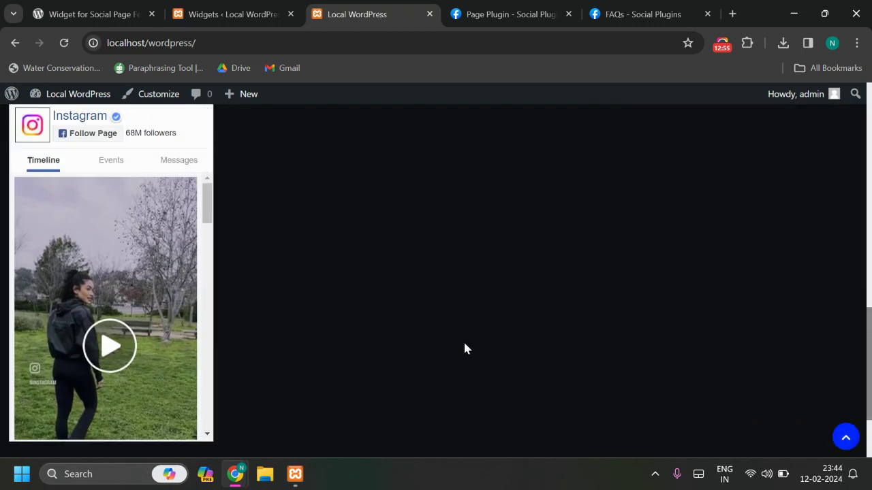
{"action": "scroll", "coordinate": [464, 348], "scroll_direction": "up", "scroll_amount": 15}
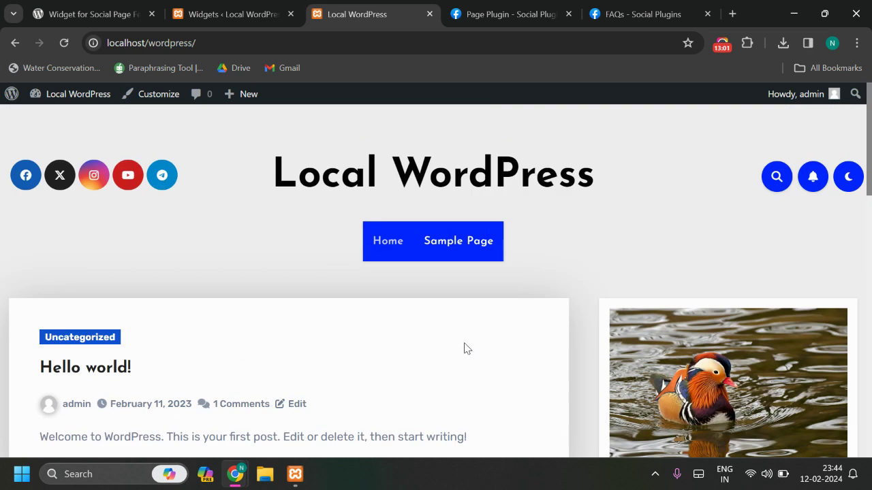
On the wordpress.org plugin page, subscribe to Code Canvas from the embedded tutorial video.
{"action": "left_click", "coordinate": [88, 14]}
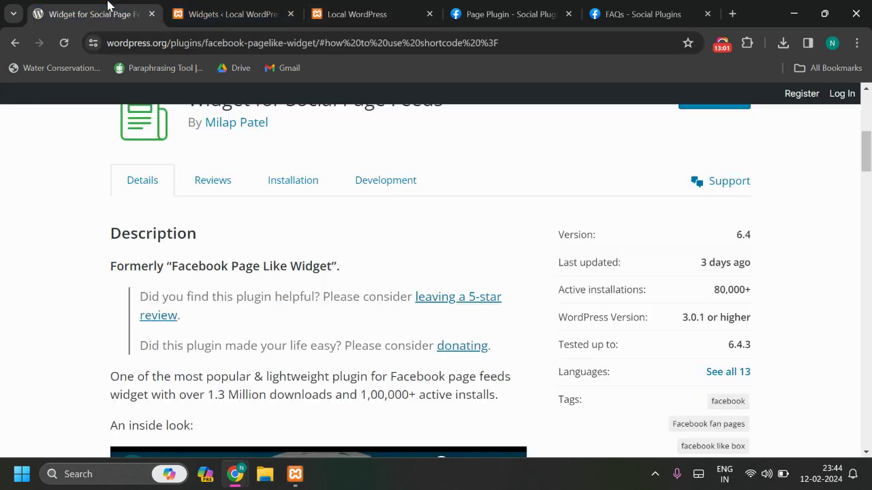
{"action": "scroll", "coordinate": [20, 320], "scroll_direction": "down", "scroll_amount": 2}
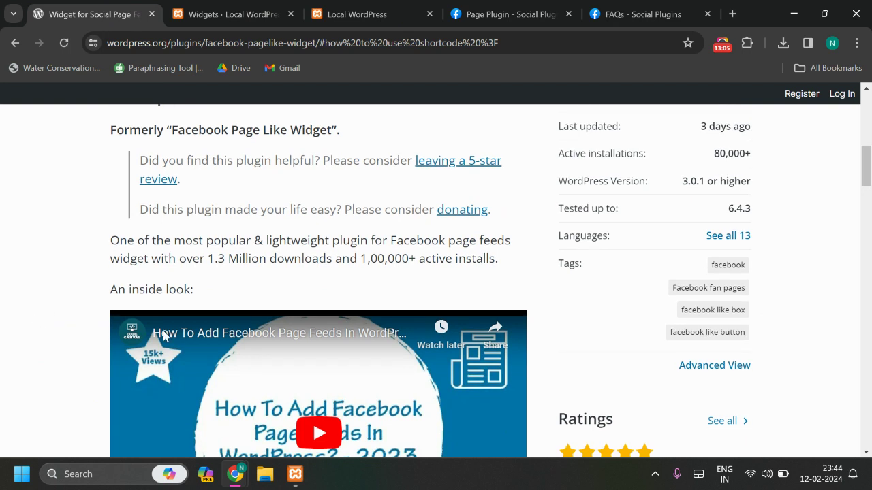
{"action": "mouse_move", "coordinate": [143, 331]}
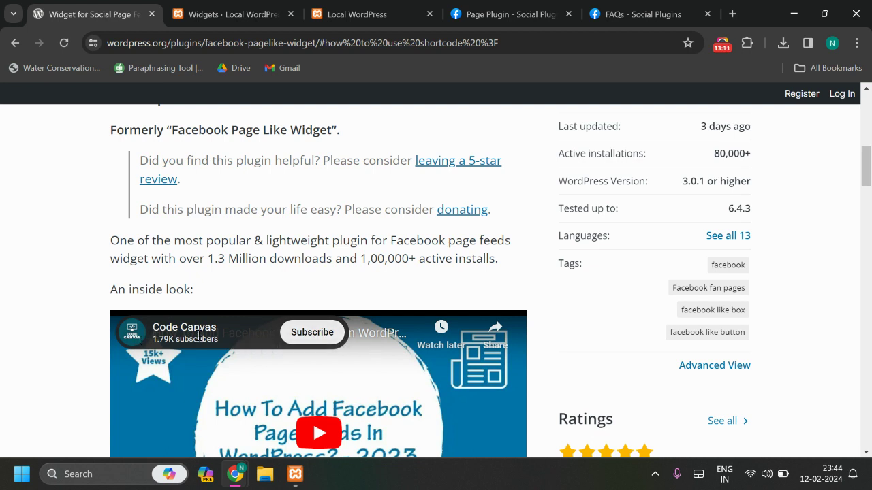
{"action": "left_click", "coordinate": [311, 331]}
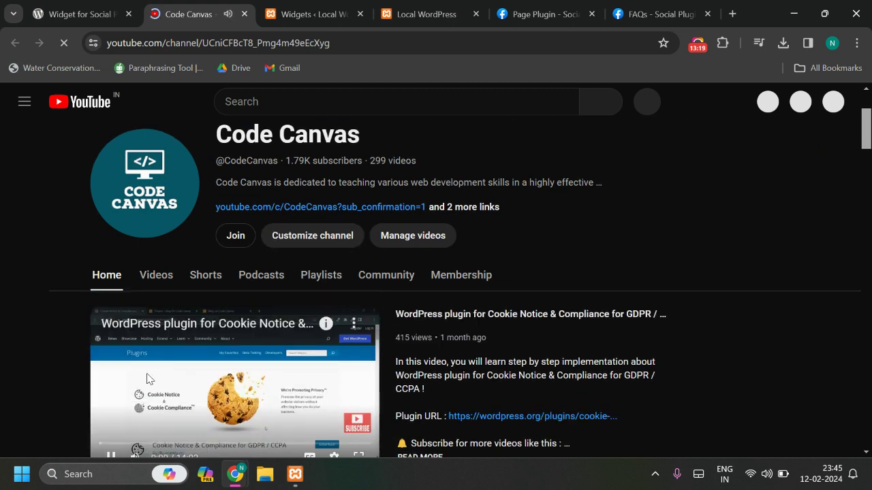
Pause the Code Canvas channel's featured video and show its Playlists.
{"action": "scroll", "coordinate": [123, 382], "scroll_direction": "down", "scroll_amount": 2}
{"action": "left_click", "coordinate": [111, 318]}
{"action": "scroll", "coordinate": [541, 292], "scroll_direction": "down", "scroll_amount": 2}
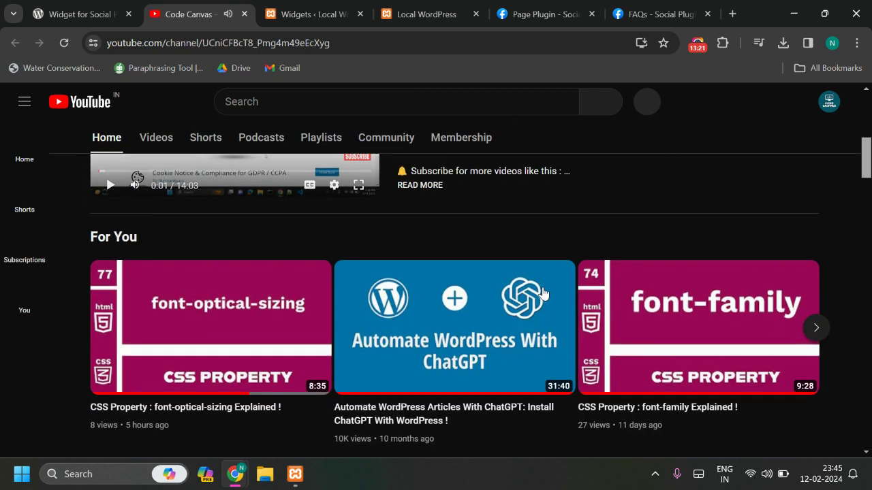
{"action": "scroll", "coordinate": [476, 306], "scroll_direction": "up", "scroll_amount": 6}
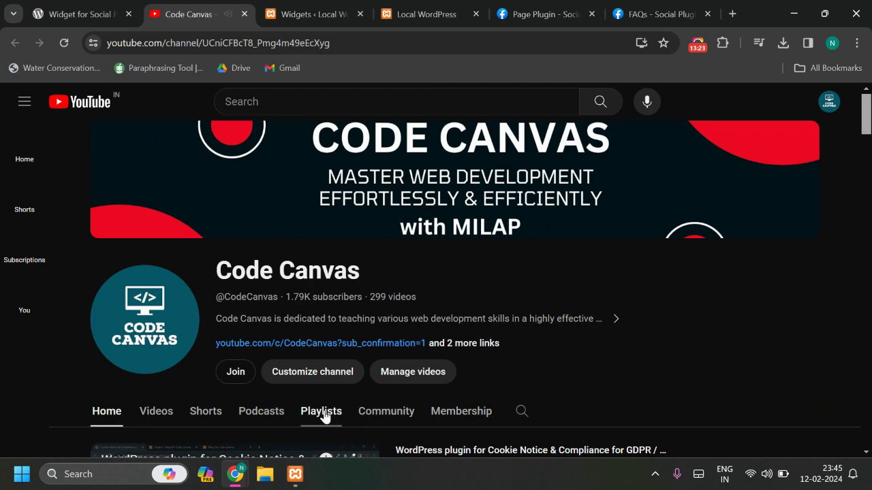
{"action": "left_click", "coordinate": [321, 412]}
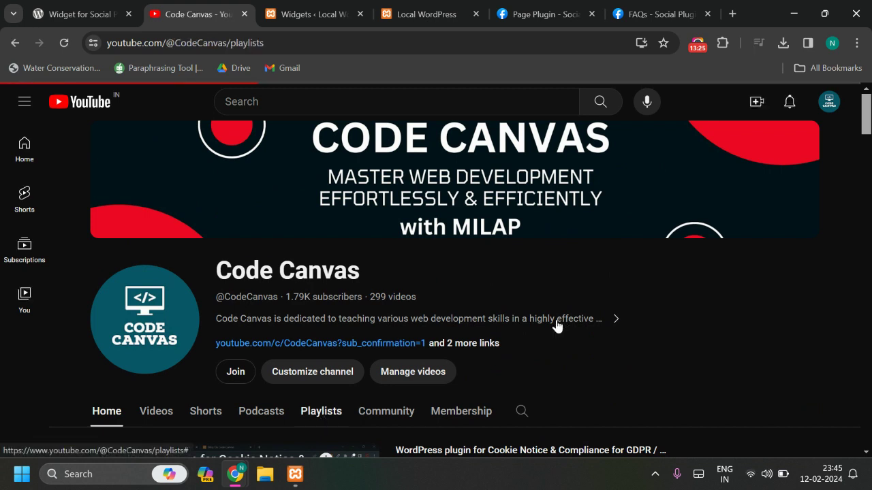
Browse the channel's playlists, then return to the Widget for Social Page Feeds plugin page.
{"action": "scroll", "coordinate": [522, 300], "scroll_direction": "down", "scroll_amount": 3}
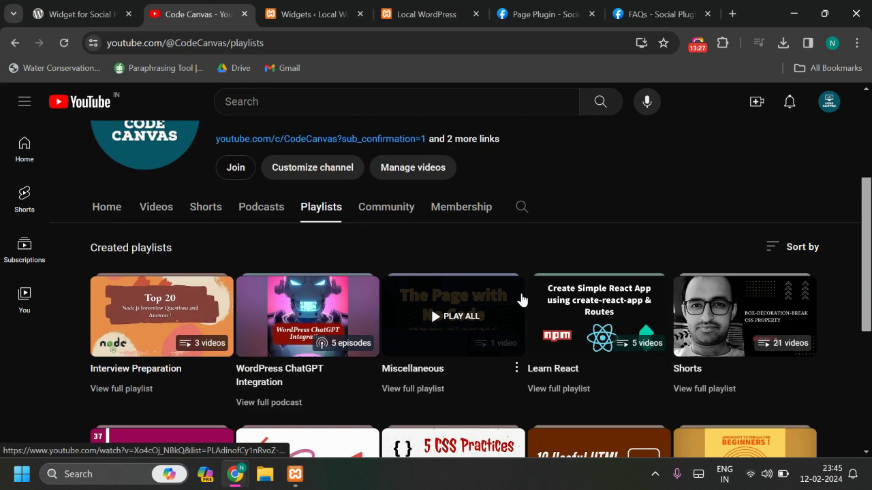
{"action": "scroll", "coordinate": [727, 321], "scroll_direction": "down", "scroll_amount": 1}
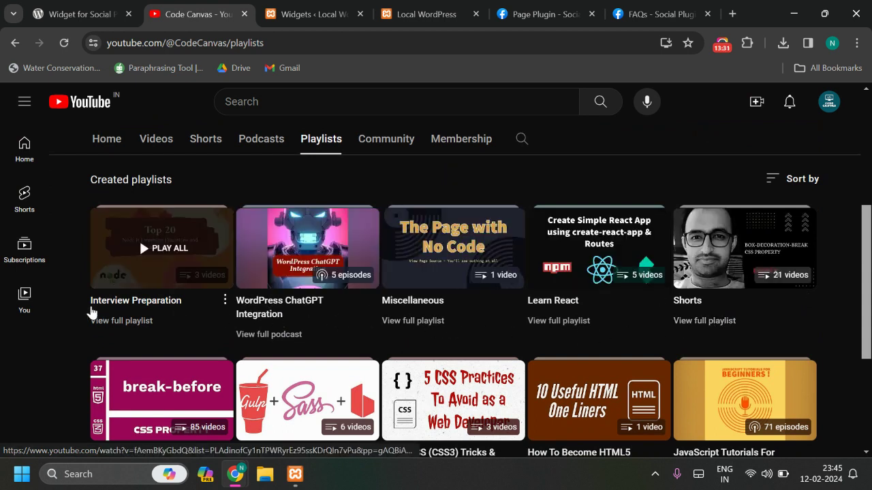
{"action": "scroll", "coordinate": [451, 325], "scroll_direction": "down", "scroll_amount": 2}
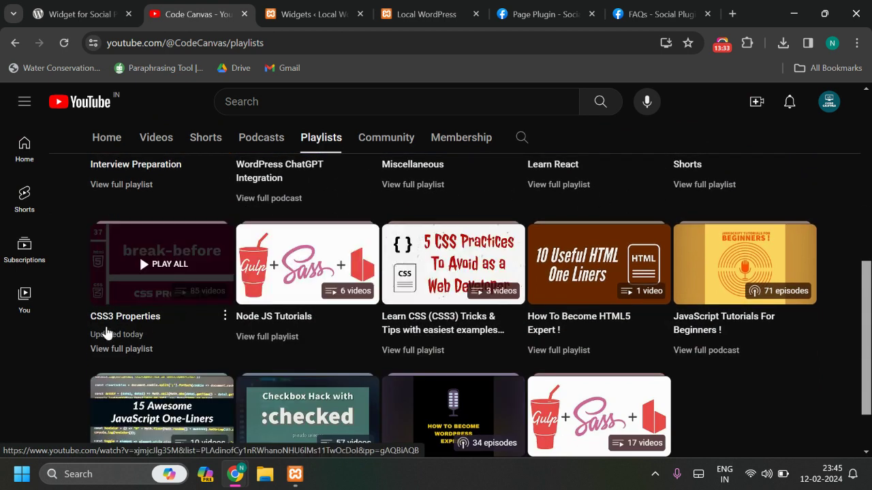
{"action": "scroll", "coordinate": [712, 270], "scroll_direction": "down", "scroll_amount": 1}
{"action": "scroll", "coordinate": [725, 337], "scroll_direction": "down", "scroll_amount": 1}
{"action": "scroll", "coordinate": [506, 393], "scroll_direction": "up", "scroll_amount": 4}
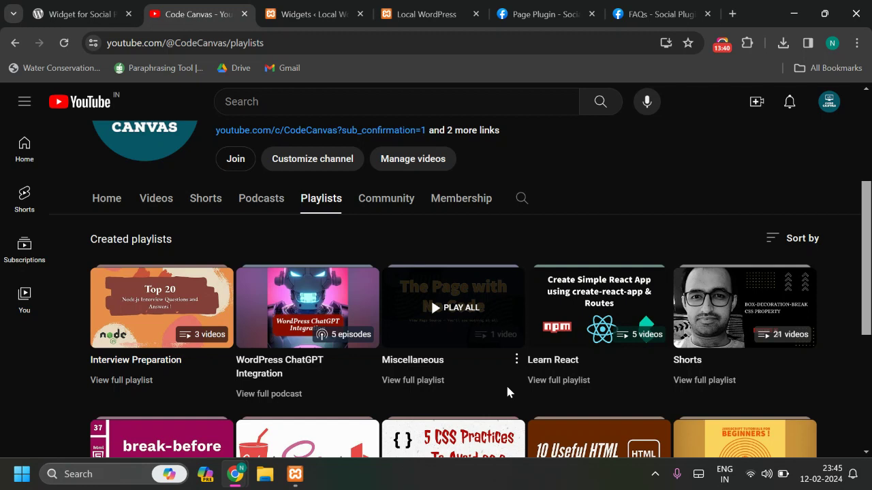
{"action": "scroll", "coordinate": [501, 389], "scroll_direction": "down", "scroll_amount": 1}
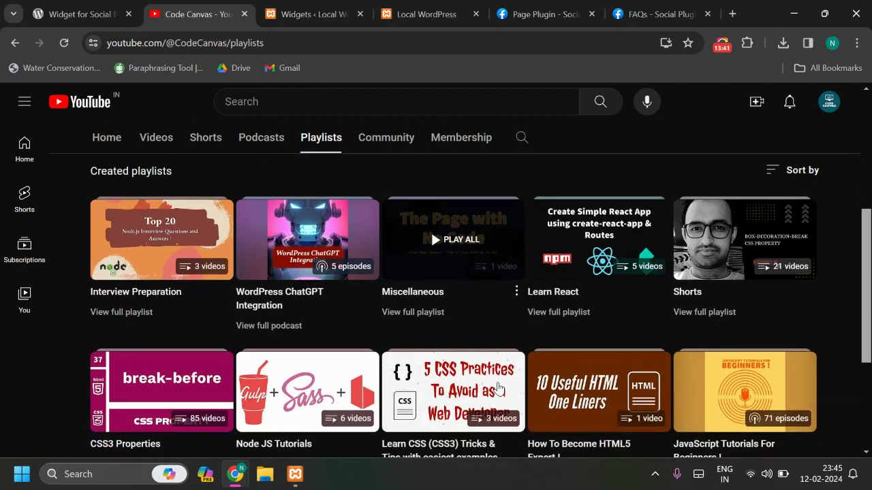
{"action": "scroll", "coordinate": [447, 330], "scroll_direction": "up", "scroll_amount": 4}
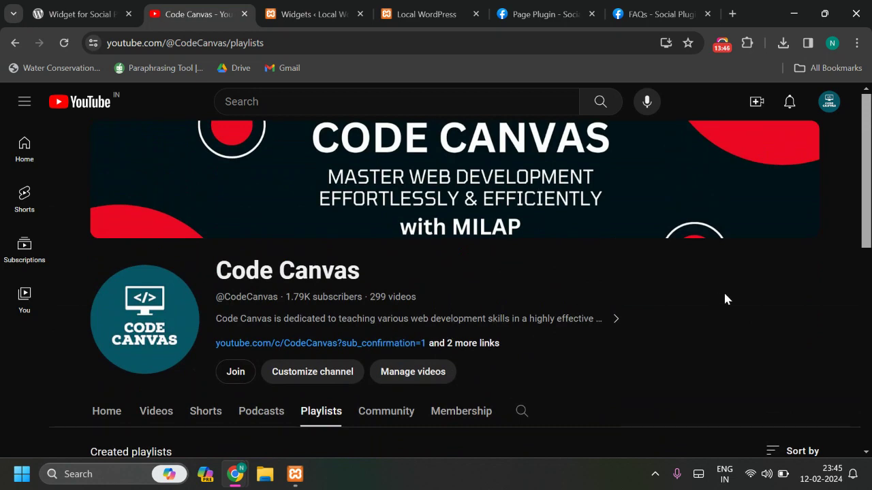
{"action": "left_click", "coordinate": [69, 13]}
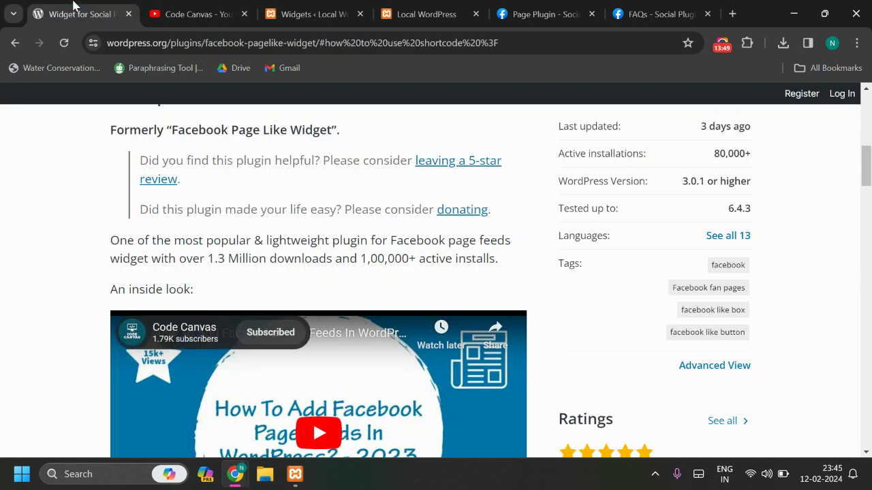